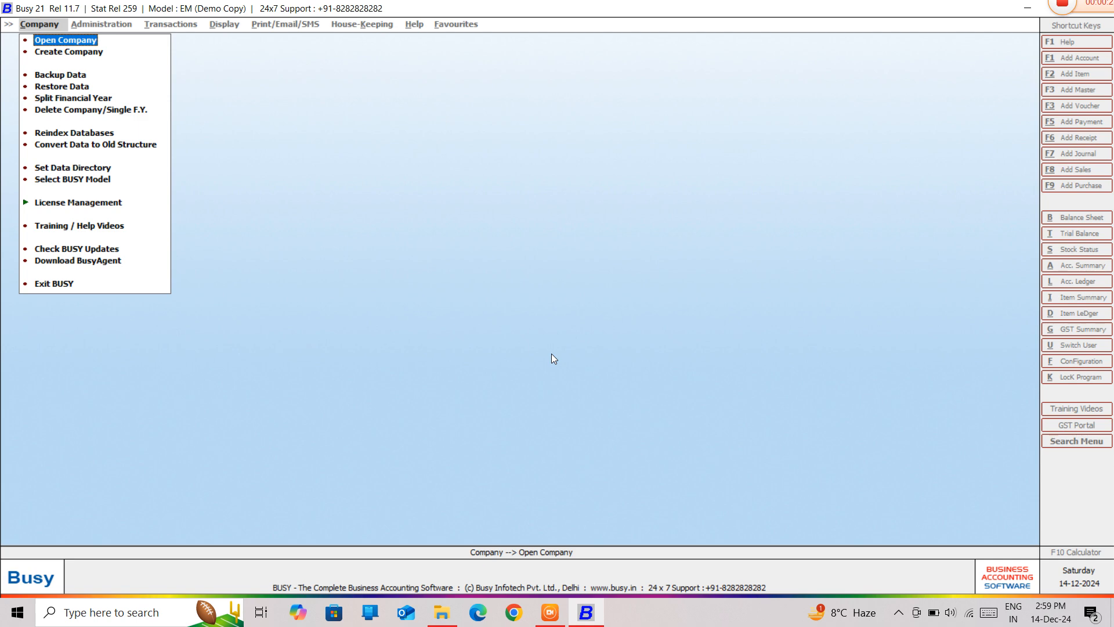
Open the OM ELECTRONICS company and start the list of purchase vouchers with output on screen.
{"action": "key", "text": "Return"}
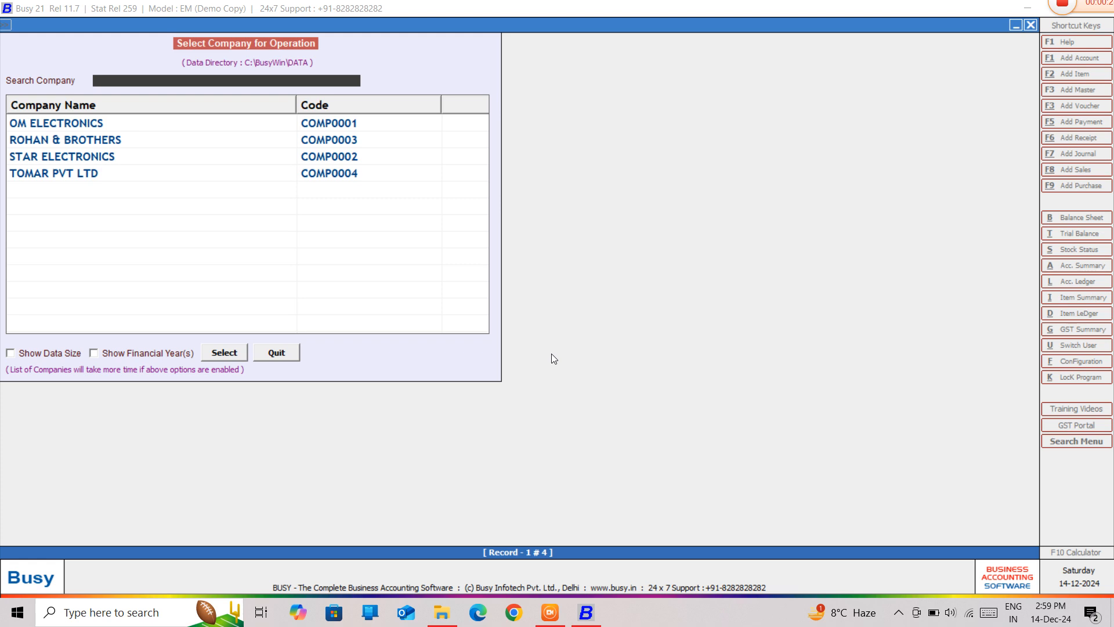
{"action": "key", "text": "Return"}
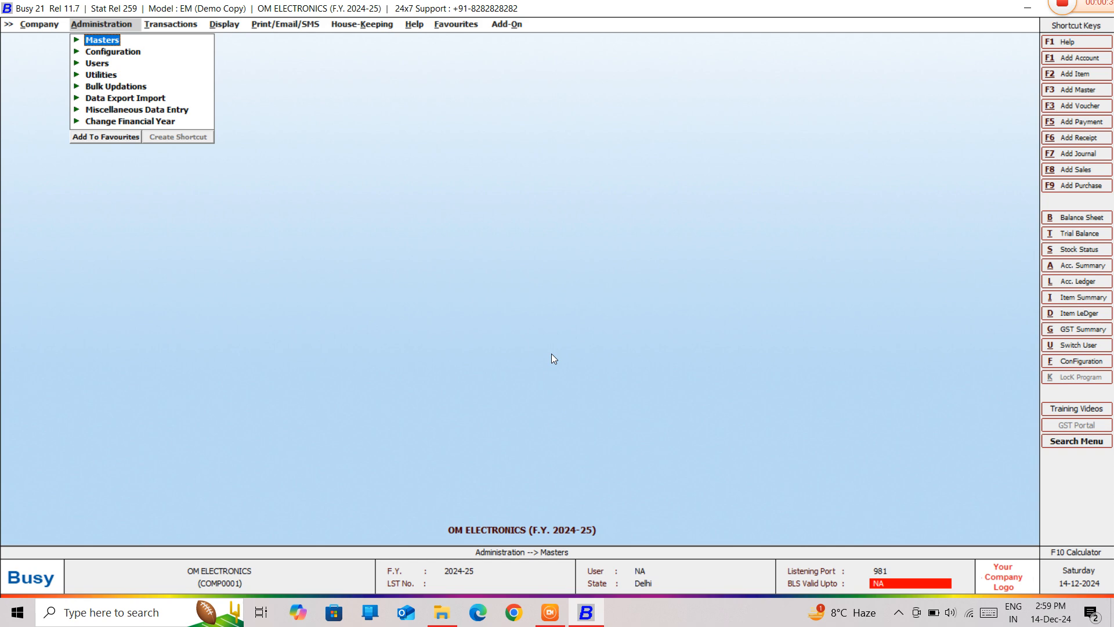
{"action": "key", "text": "Right"}
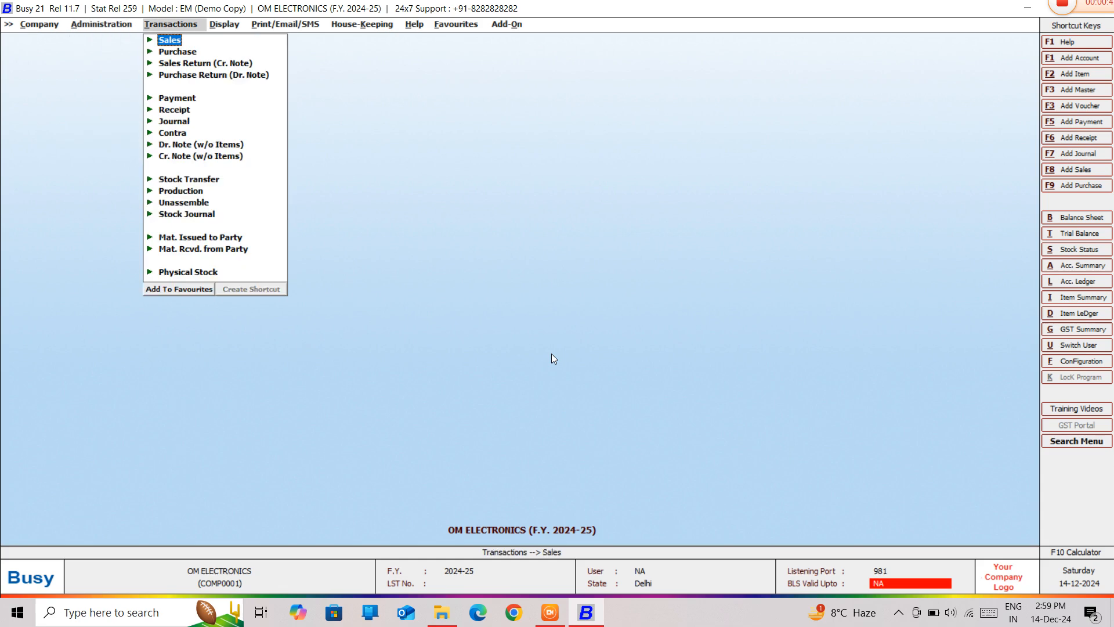
{"action": "key", "text": "Down"}
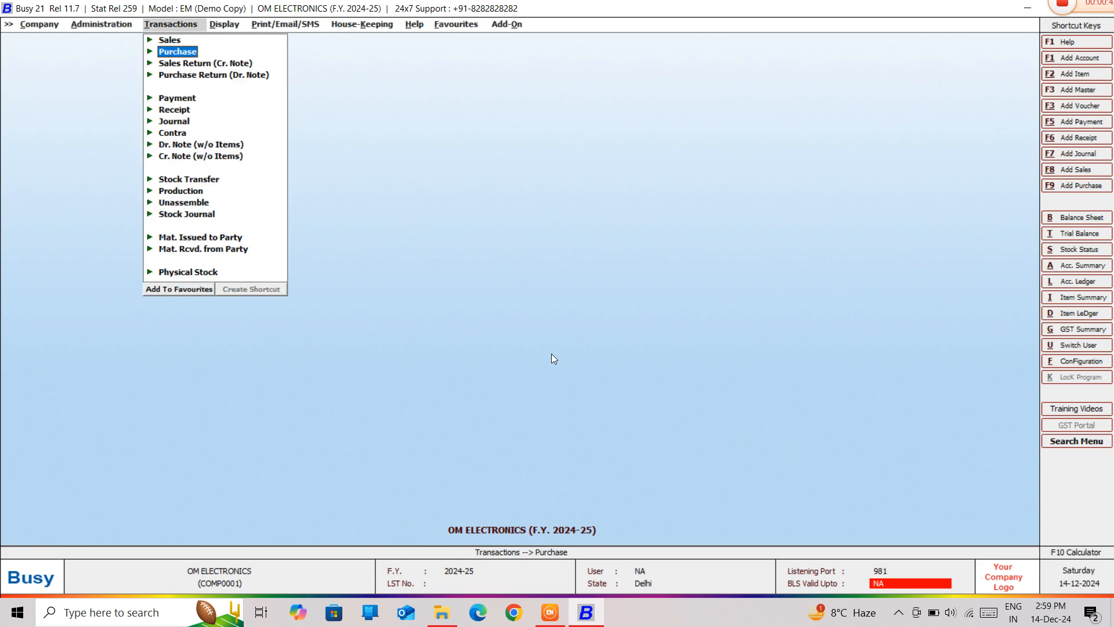
{"action": "key", "text": "Return"}
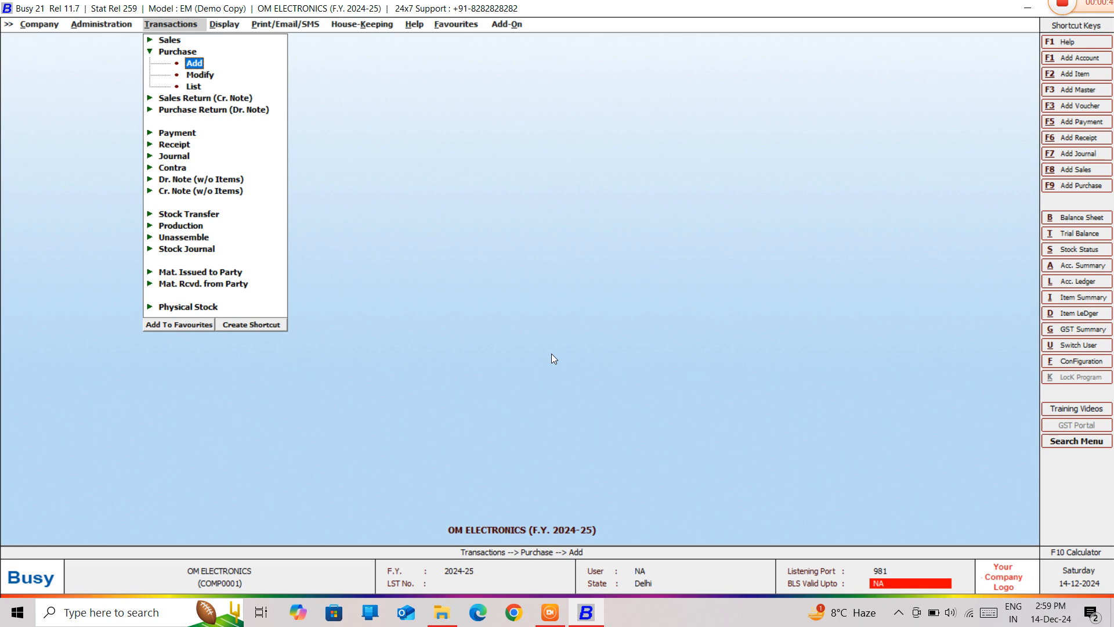
{"action": "key", "text": "Down"}
{"action": "key", "text": "Down"}
{"action": "key", "text": "Return"}
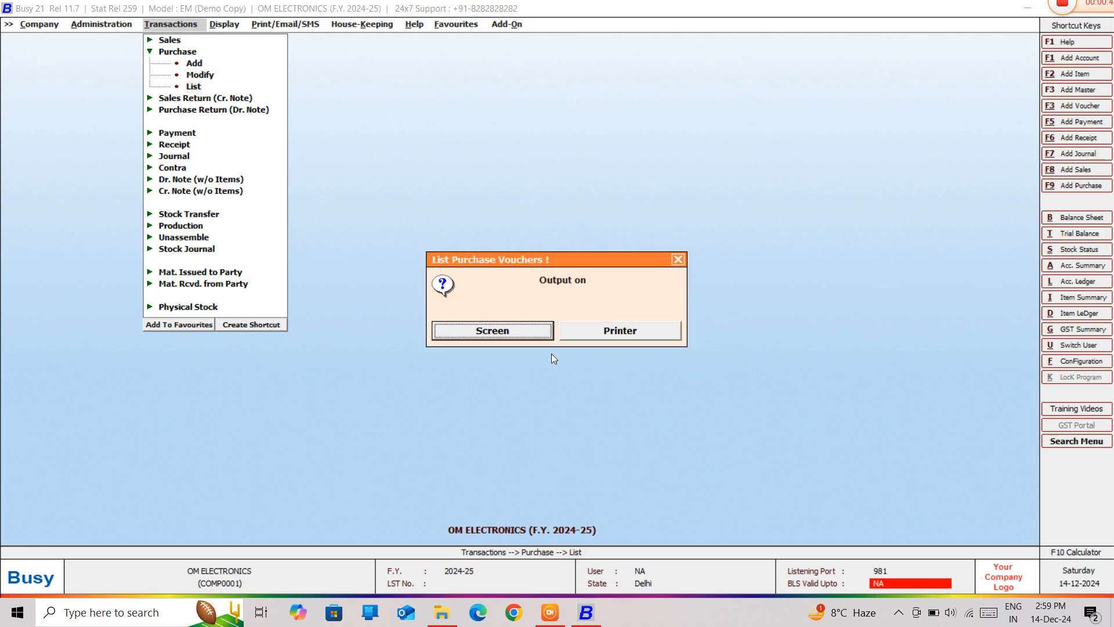
{"action": "key", "text": "Return"}
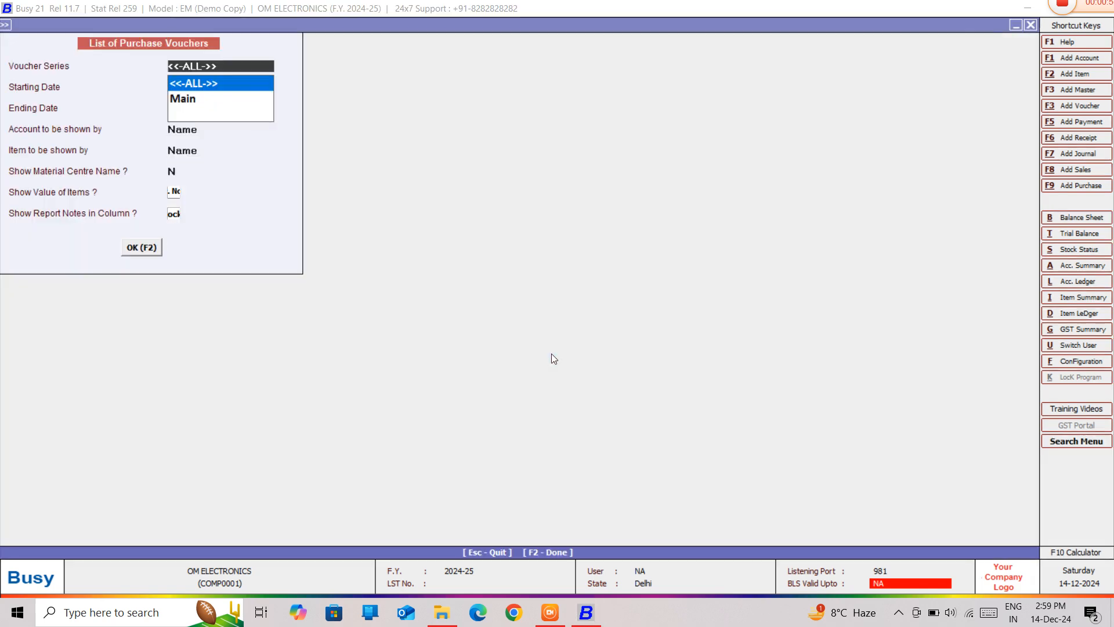
Generate the purchase voucher list for all voucher series, keeping the default dates and display options.
{"action": "key", "text": "Return"}
{"action": "key", "text": "Return"}
{"action": "key", "text": "Return"}
{"action": "key", "text": "Return"}
{"action": "key", "text": "Return"}
{"action": "key", "text": "Return"}
{"action": "key", "text": "Return"}
{"action": "key", "text": "Return"}
{"action": "key", "text": "Return"}
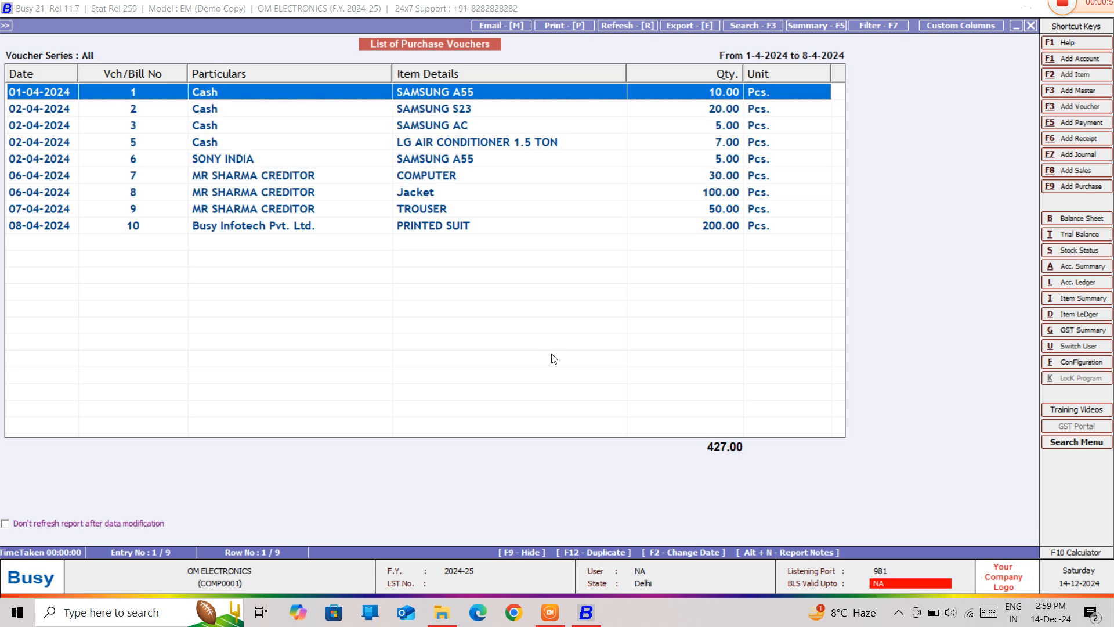
Go through the listed purchase vouchers down to the last entry, checking parties, items and quantities, and close the list.
{"action": "key", "text": "Down"}
{"action": "key", "text": "Down"}
{"action": "key", "text": "Down"}
{"action": "key", "text": "Down"}
{"action": "key", "text": "Down"}
{"action": "key", "text": "Down"}
{"action": "key", "text": "Down"}
{"action": "key", "text": "Down"}
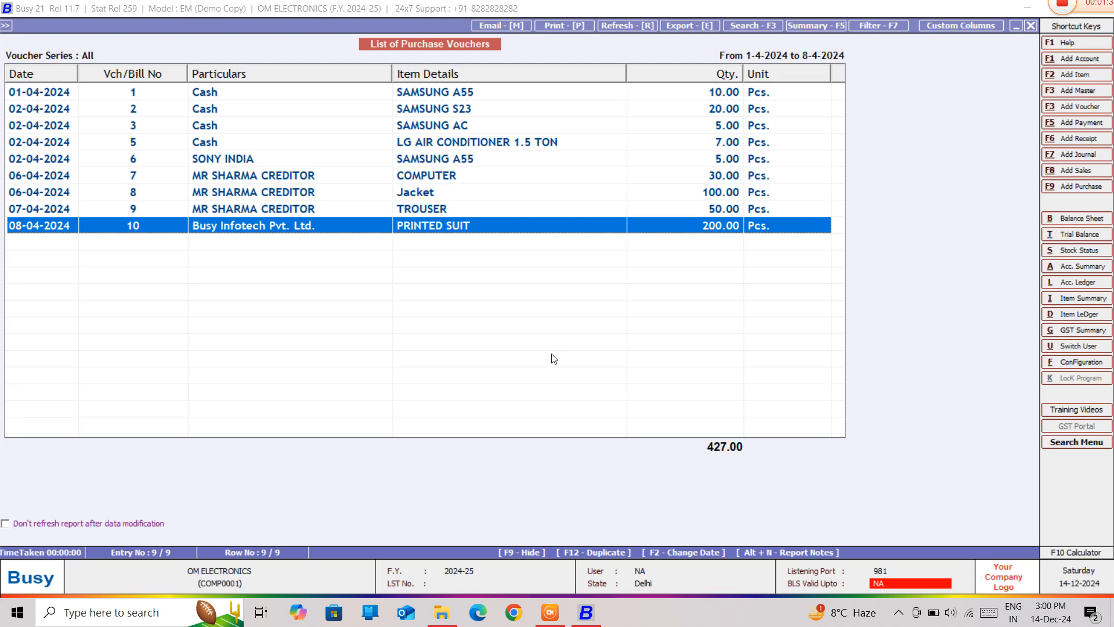
{"action": "key", "text": "Escape"}
{"action": "key", "text": "Escape"}
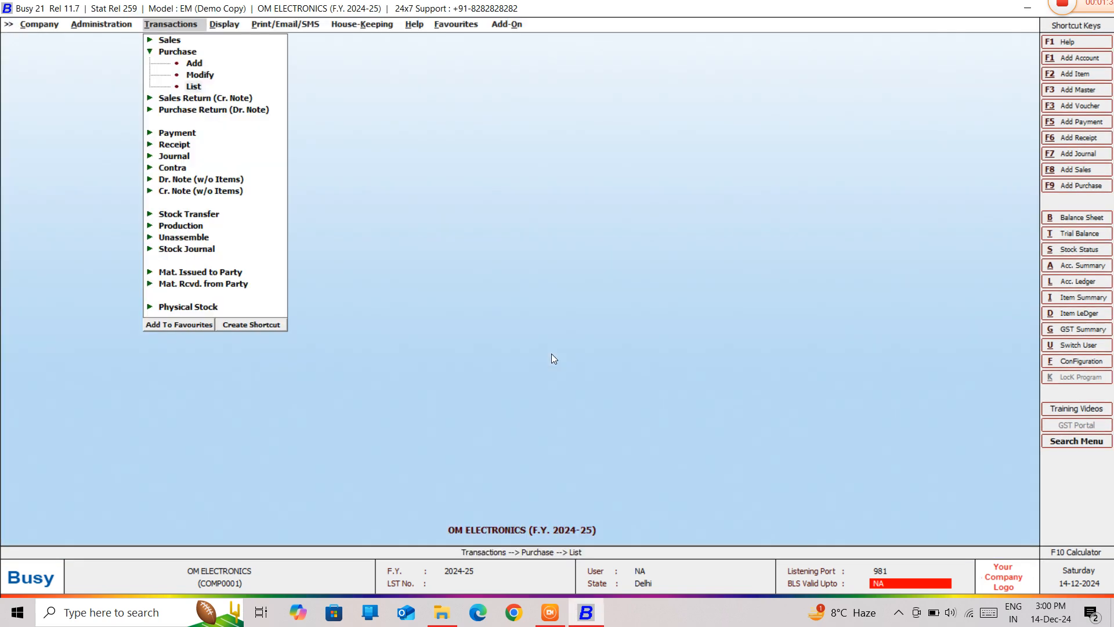
Expand the Purchase Analysis group of display reports.
{"action": "key", "text": "Up"}
{"action": "key", "text": "Up"}
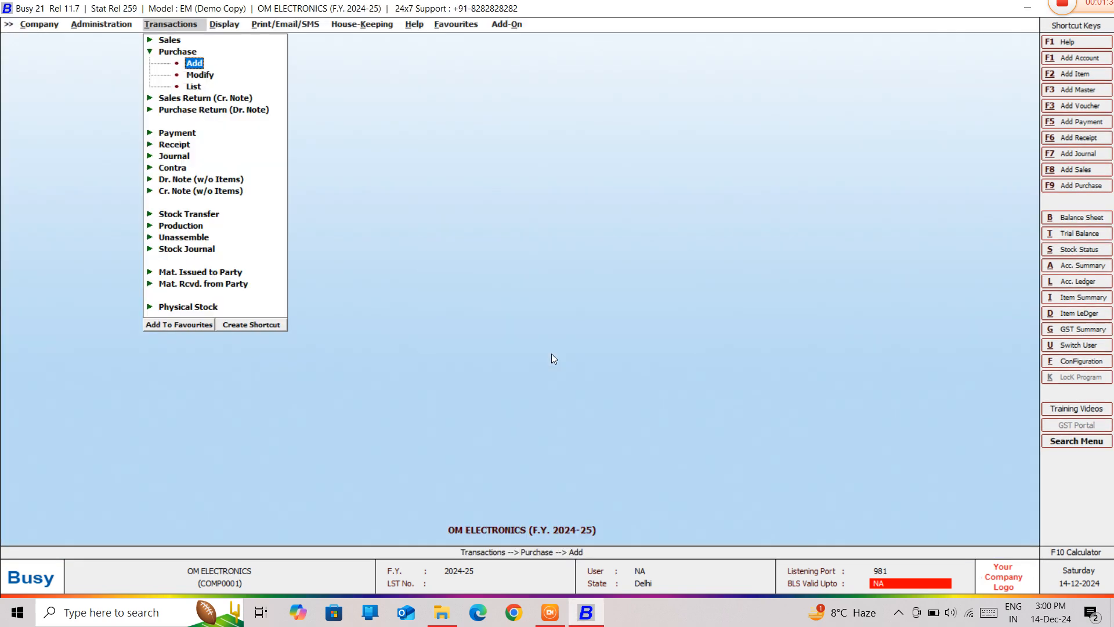
{"action": "key", "text": "Up"}
{"action": "key", "text": "Left"}
{"action": "key", "text": "Right"}
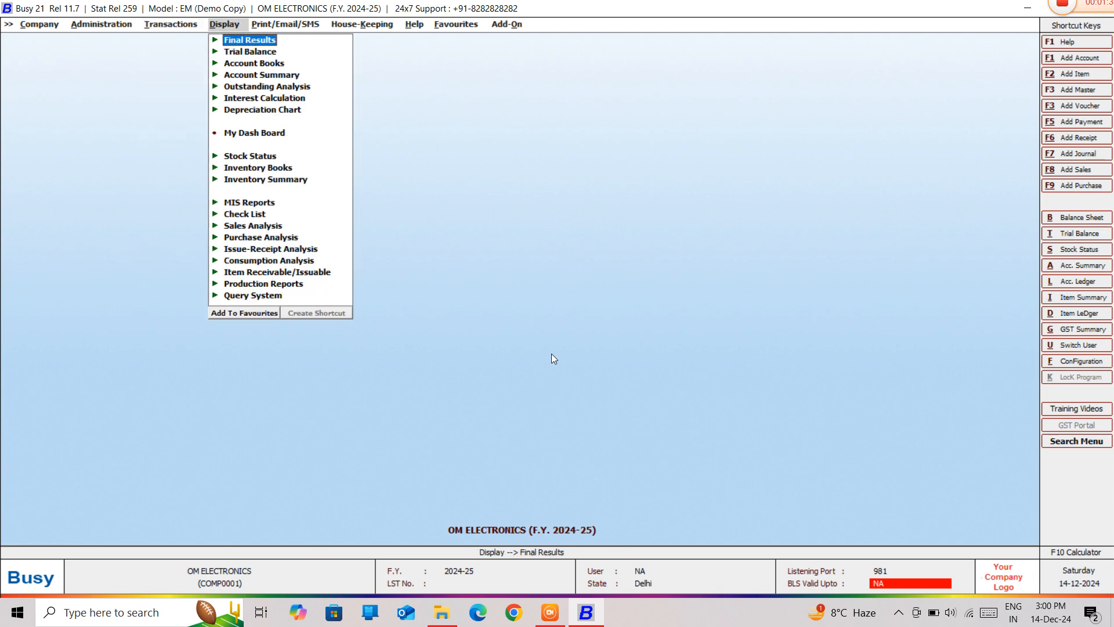
{"action": "key", "text": "Down"}
{"action": "key", "text": "Down"}
{"action": "key", "text": "Down"}
{"action": "key", "text": "Down"}
{"action": "key", "text": "Down"}
{"action": "key", "text": "Down"}
{"action": "key", "text": "Down"}
{"action": "key", "text": "Down"}
{"action": "key", "text": "Down"}
{"action": "key", "text": "Down"}
{"action": "key", "text": "Down"}
{"action": "key", "text": "Down"}
{"action": "key", "text": "Down"}
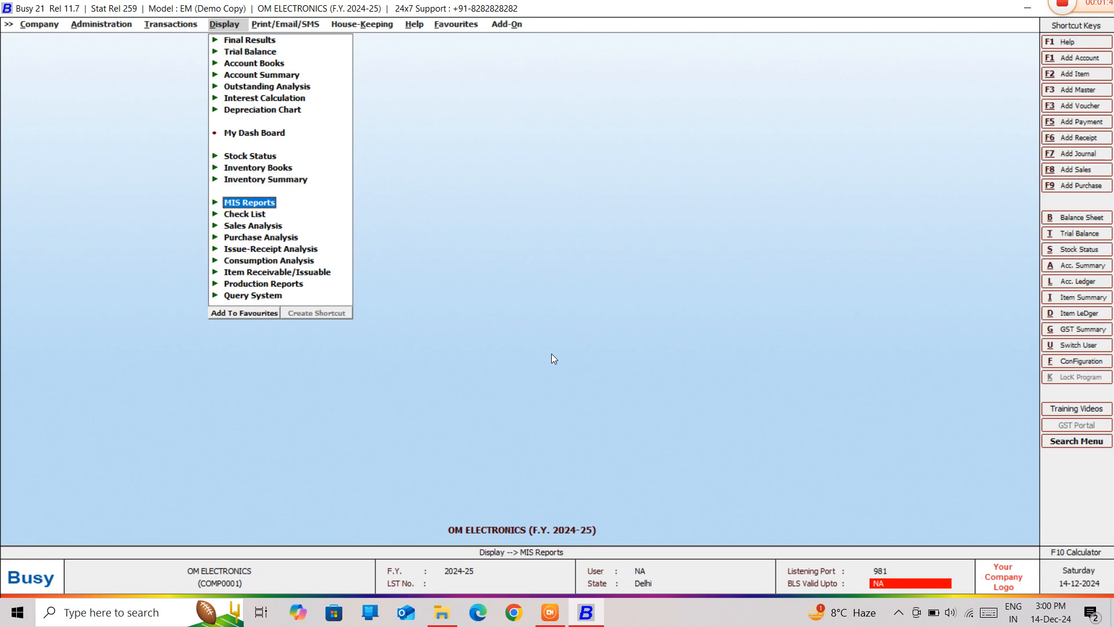
{"action": "key", "text": "Down"}
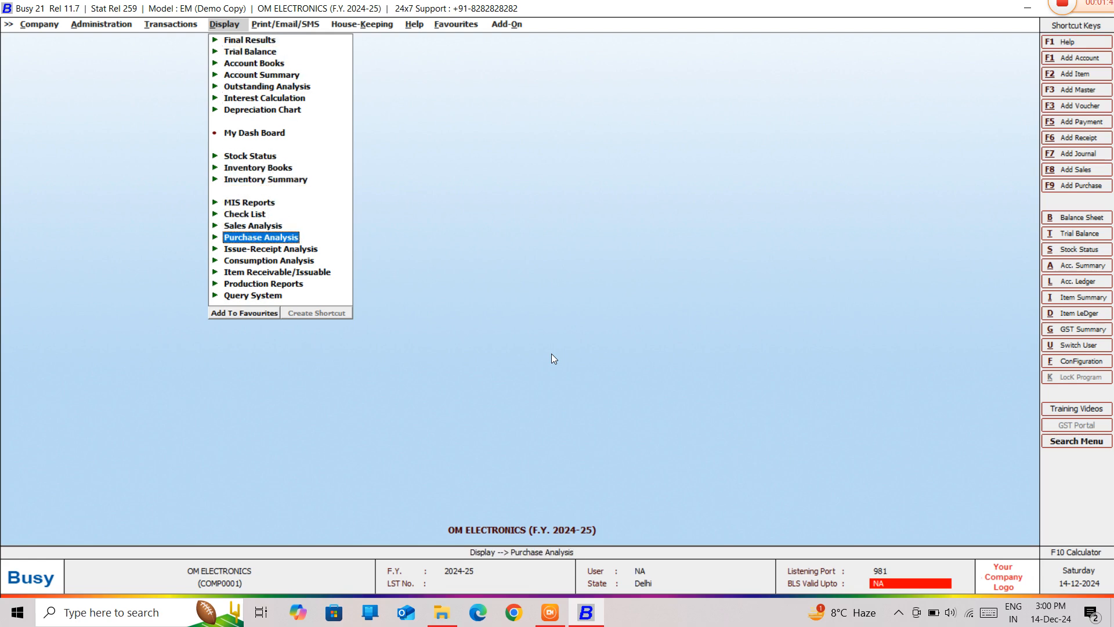
{"action": "key", "text": "Return"}
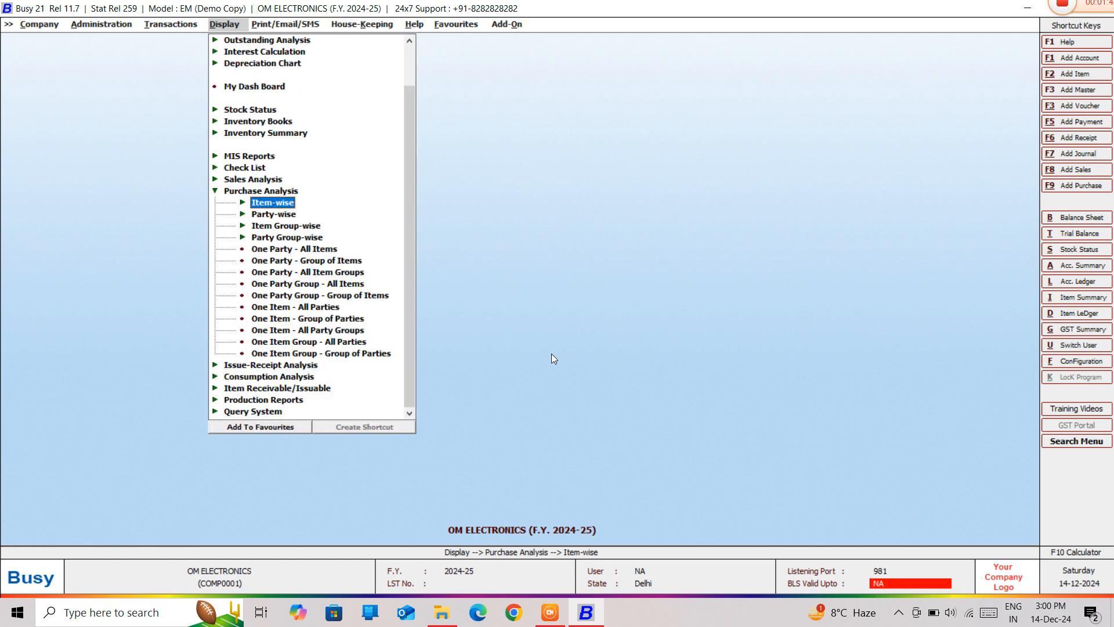
Start the party-wise Standard-Monthly purchase analysis for all parties.
{"action": "key", "text": "Down"}
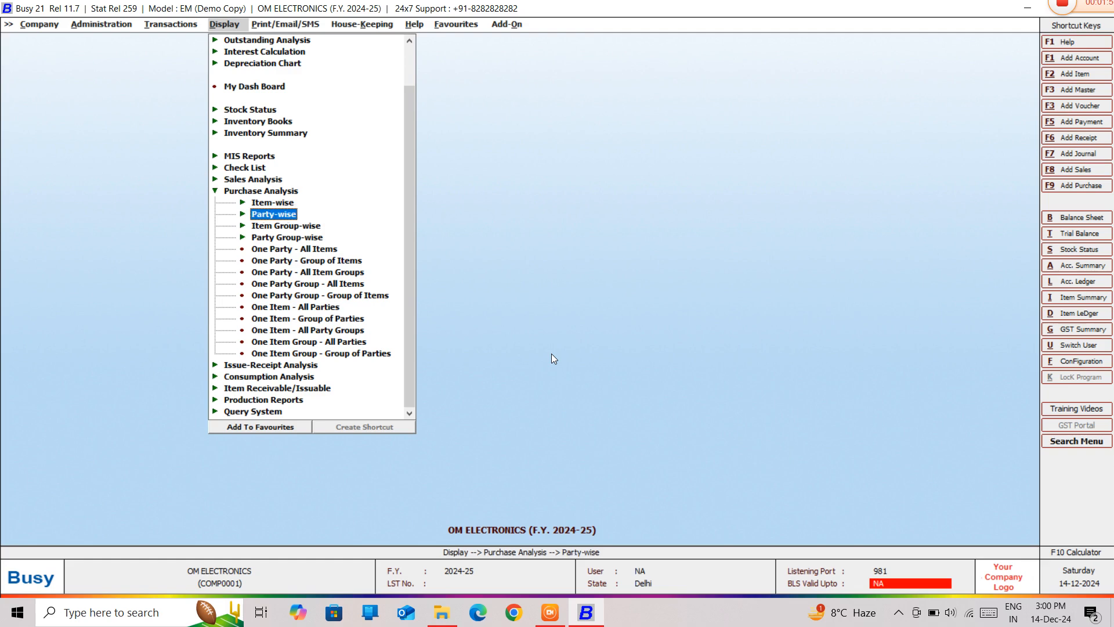
{"action": "key", "text": "Return"}
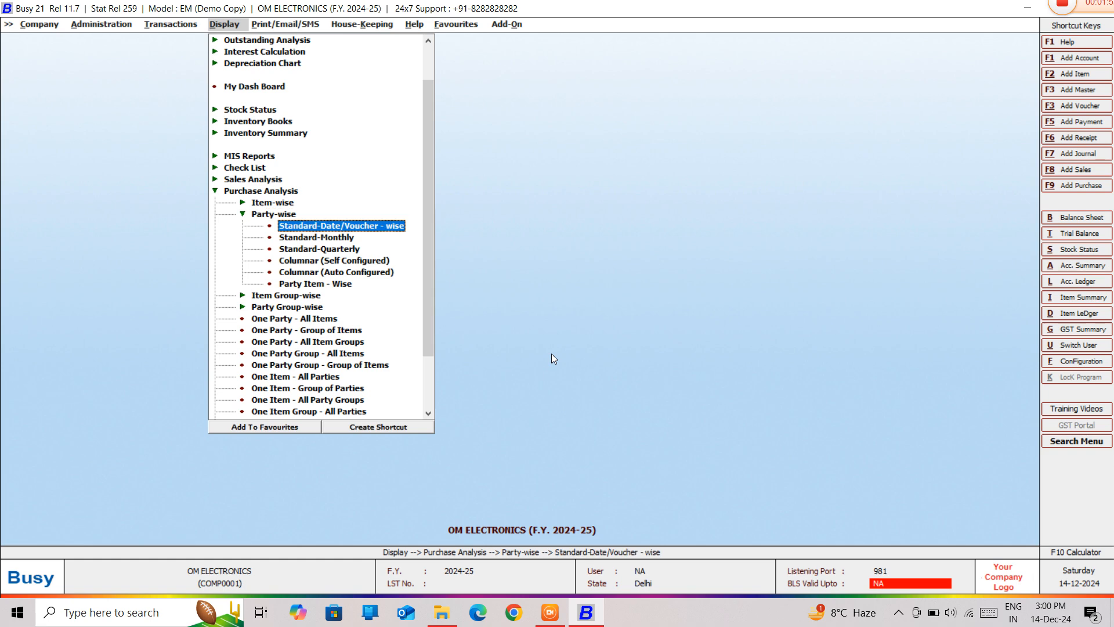
{"action": "key", "text": "Down"}
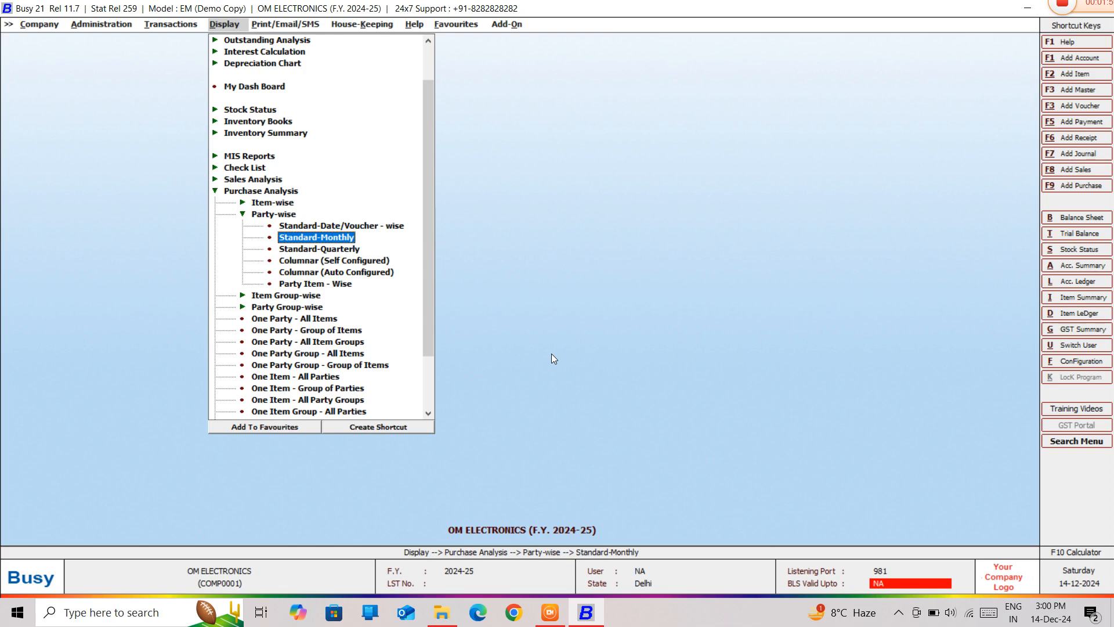
{"action": "key", "text": "Return"}
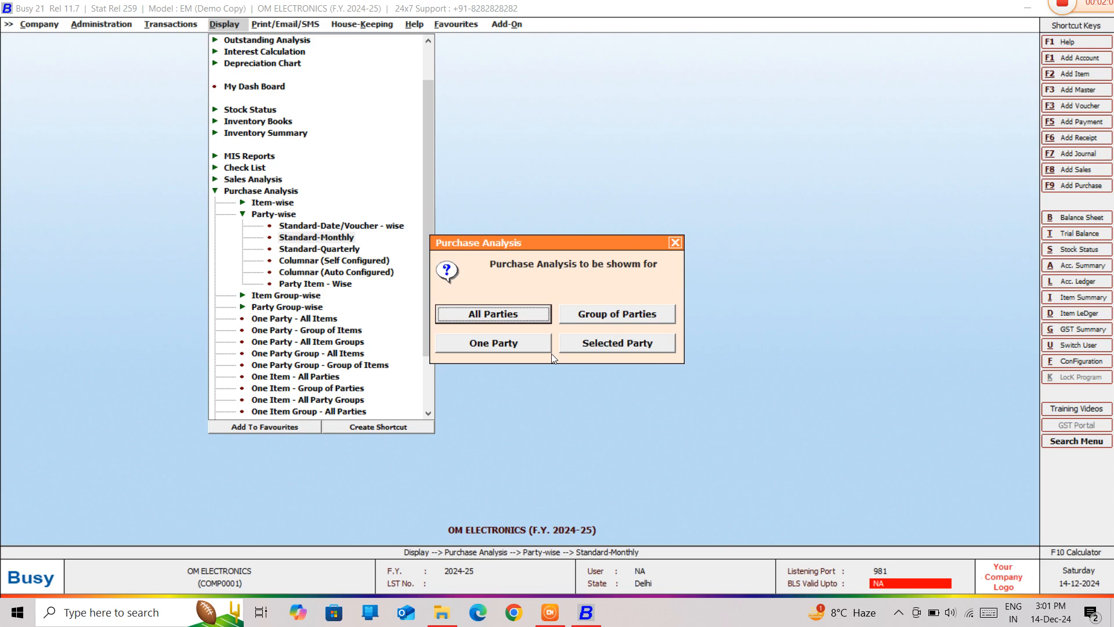
{"action": "key", "text": "Escape"}
{"action": "key", "text": "Return"}
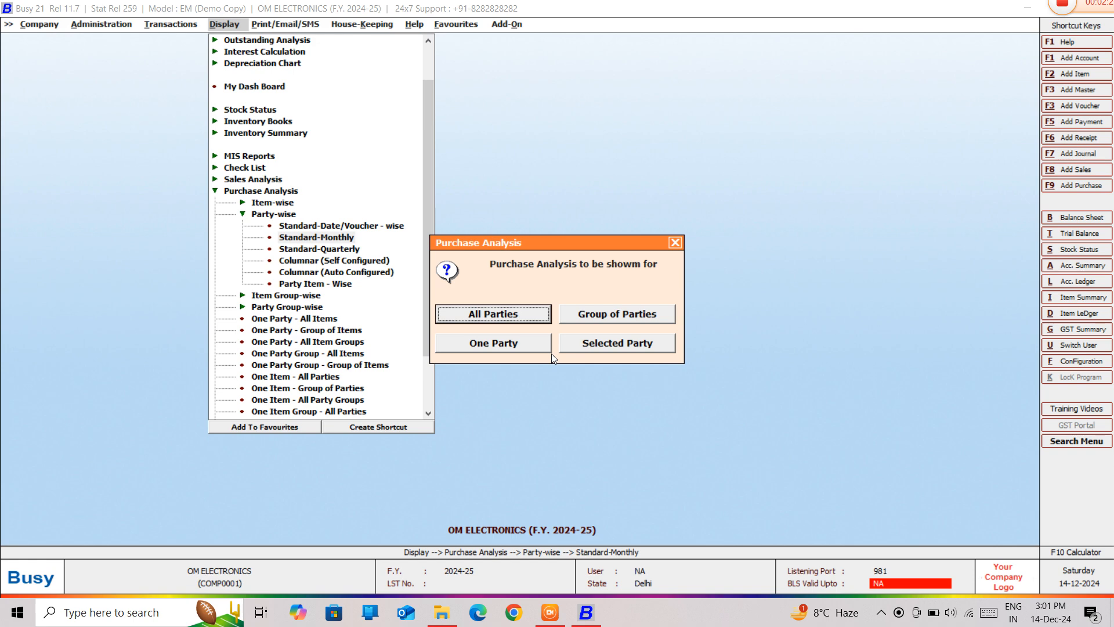
{"action": "key", "text": "Return"}
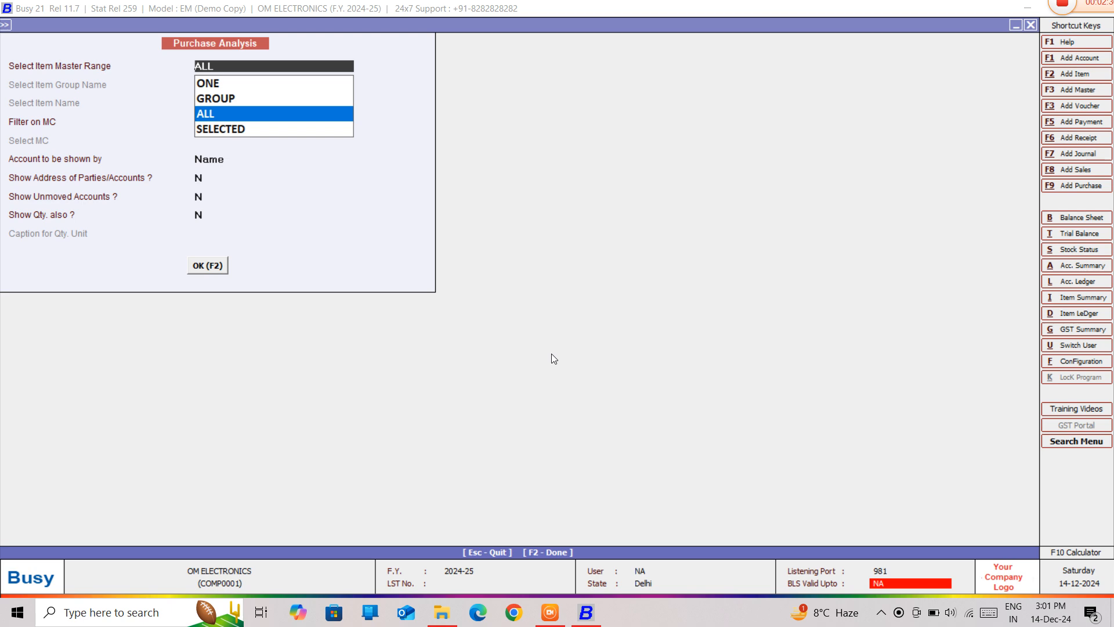
Generate the report for ALL items without an MC filter, with accounts shown by Name and quantities shown, keeping addresses and unmoved accounts off.
{"action": "key", "text": "Return"}
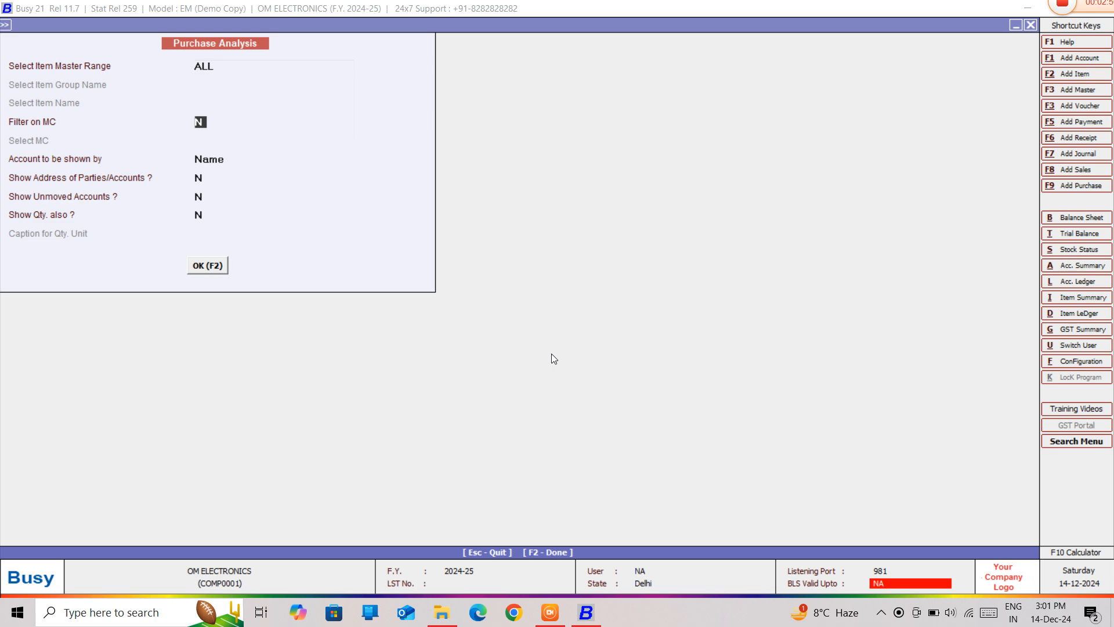
{"action": "key", "text": "Return"}
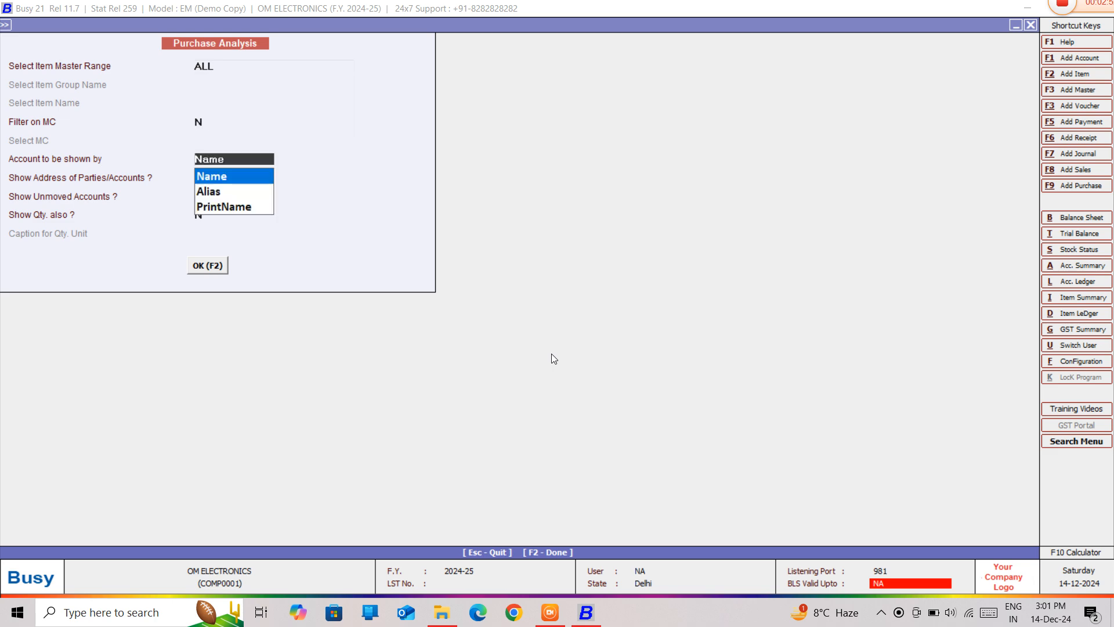
{"action": "key", "text": "Return"}
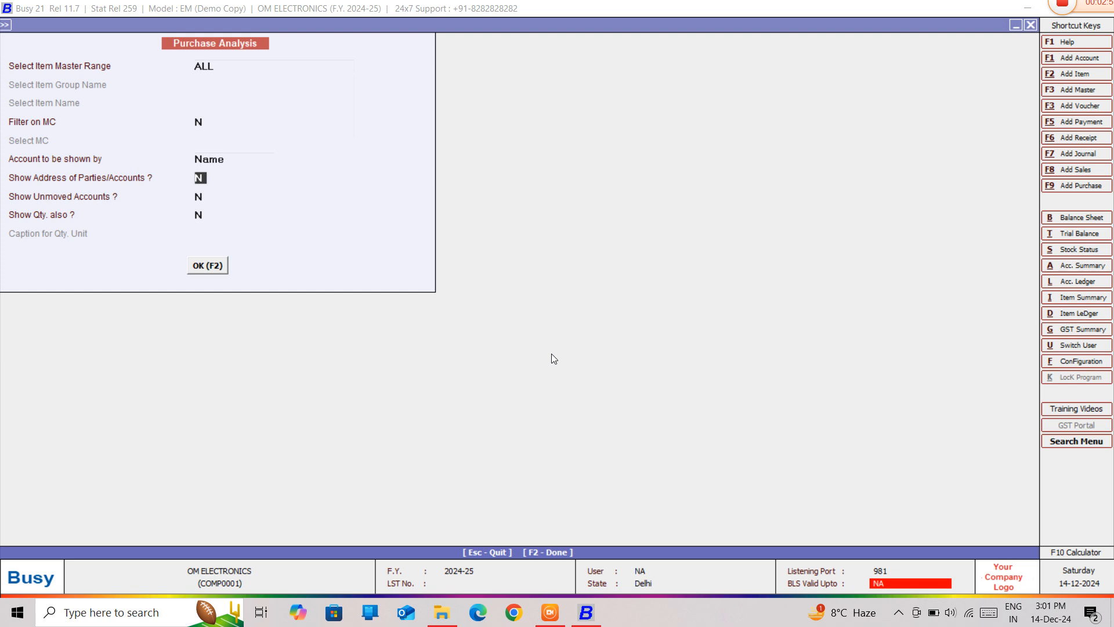
{"action": "key", "text": "Return"}
{"action": "key", "text": "Return"}
{"action": "type", "text": "Y"}
{"action": "key", "text": "Return"}
{"action": "key", "text": "Return"}
{"action": "key", "text": "Return"}
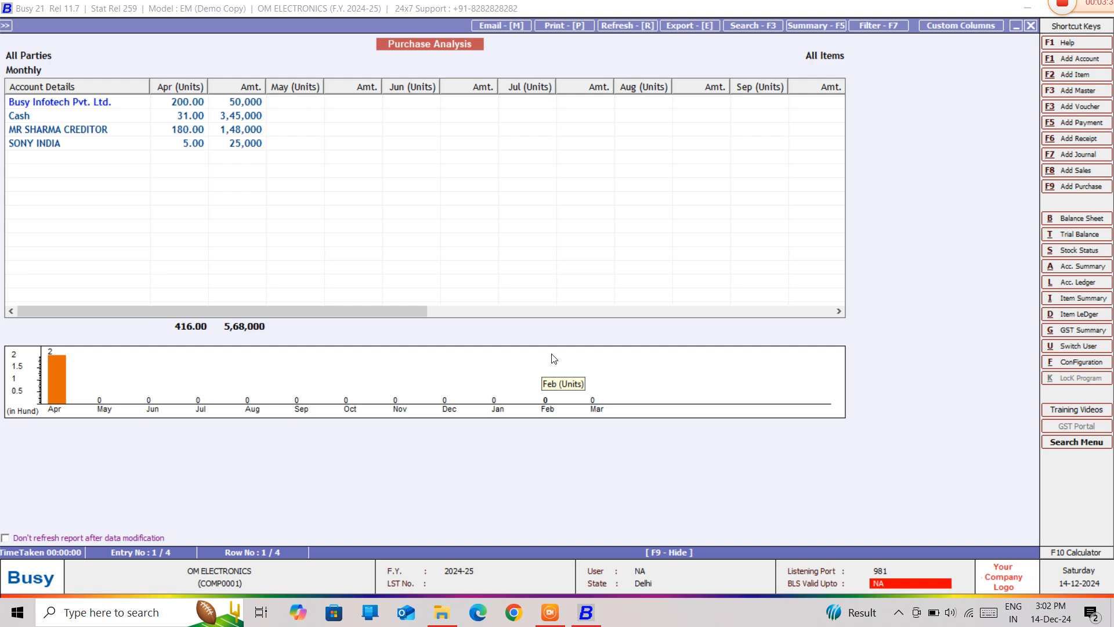
View the April purchase voucher behind Busy Infotech Pvt. Ltd. and return to the monthly purchase analysis.
{"action": "left_click", "coordinate": [552, 355]}
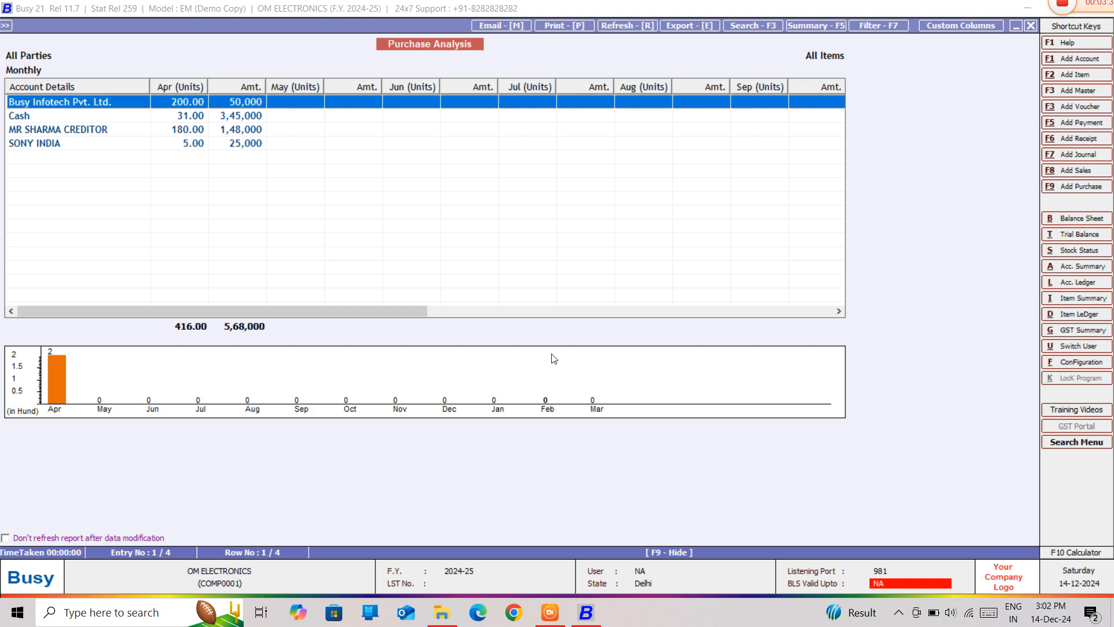
{"action": "key", "text": "Return"}
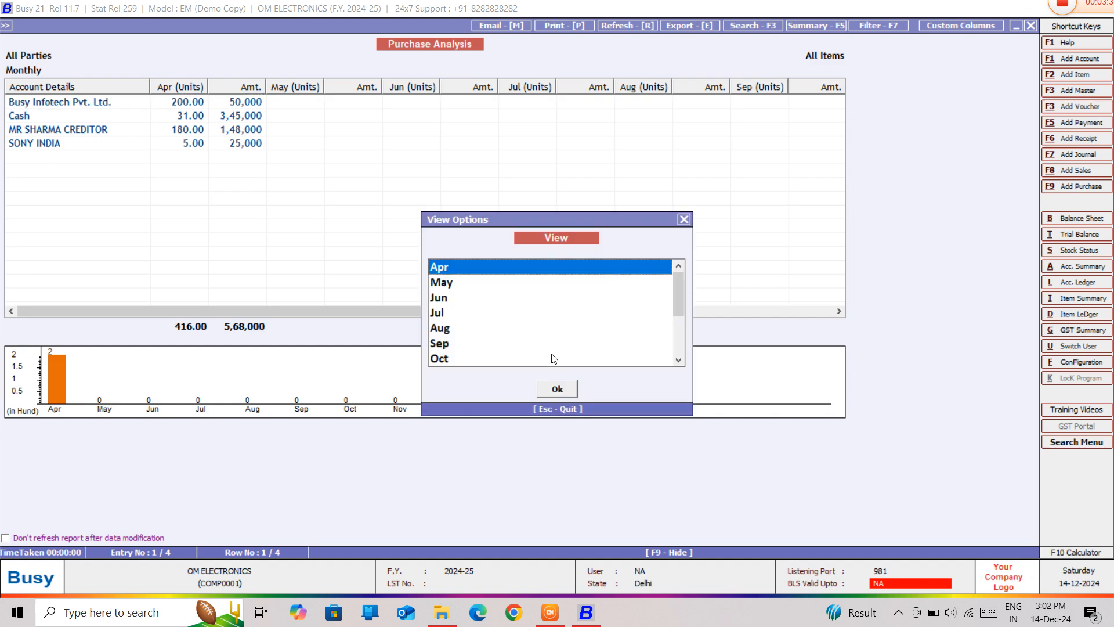
{"action": "key", "text": "Return"}
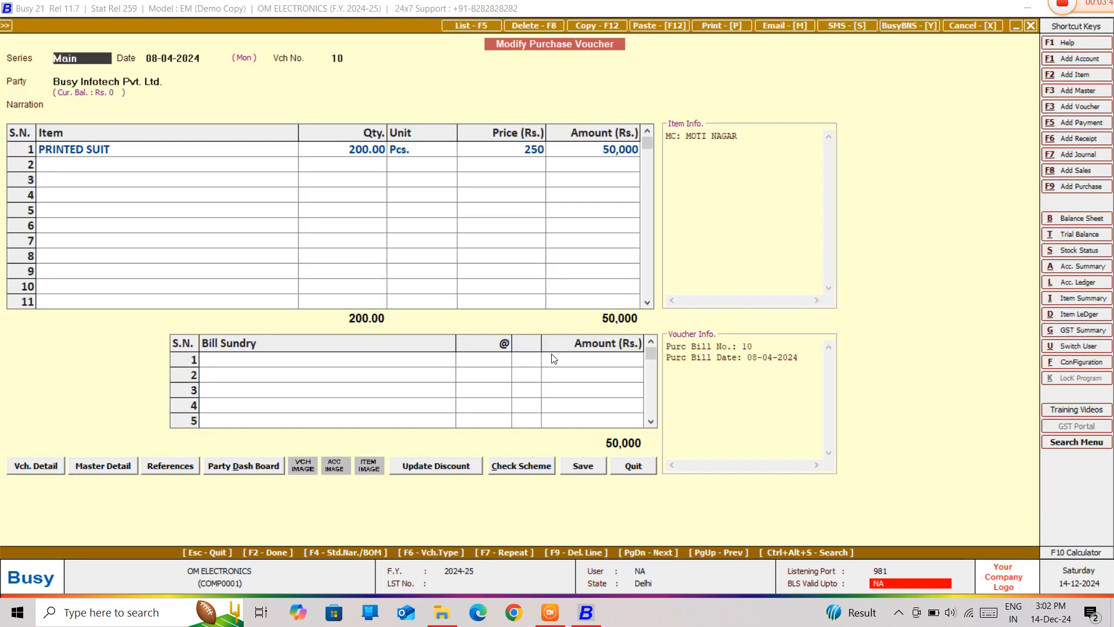
{"action": "key", "text": "Escape"}
{"action": "key", "text": "Escape"}
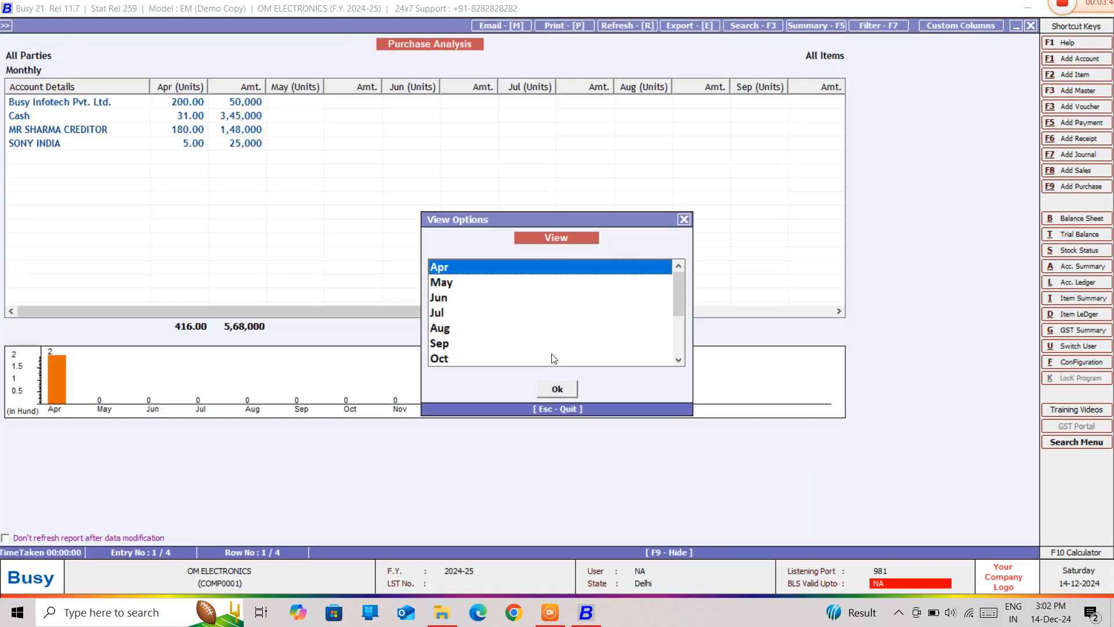
{"action": "key", "text": "Escape"}
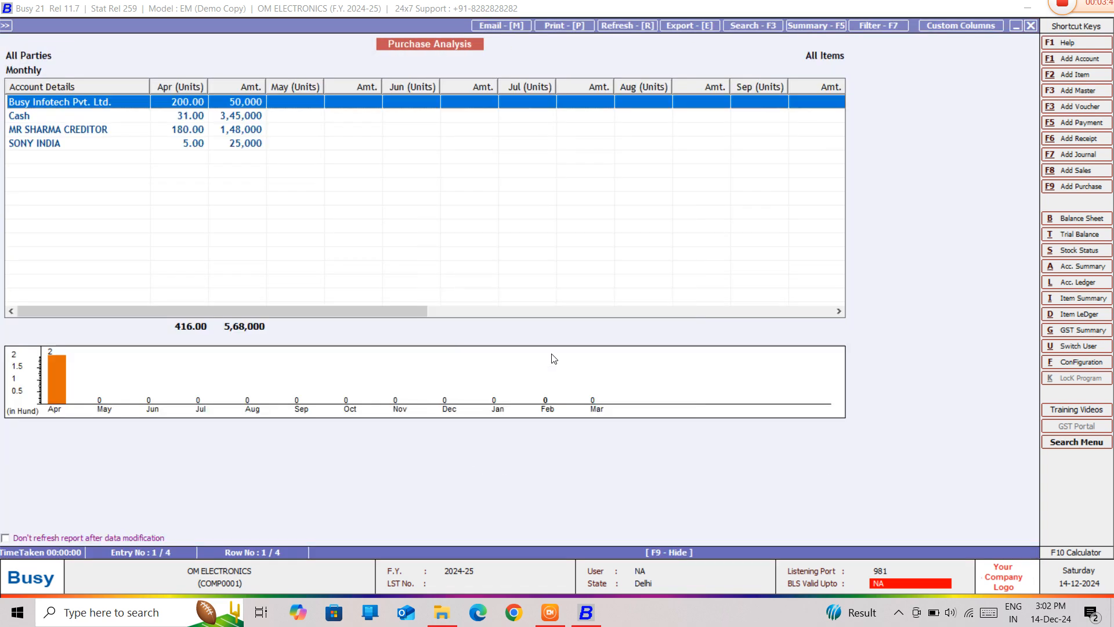
Open the April purchase transactions of the creditor listed just before SONY INDIA and look through its vouchers.
{"action": "key", "text": "Down"}
{"action": "key", "text": "Down"}
{"action": "key", "text": "Down"}
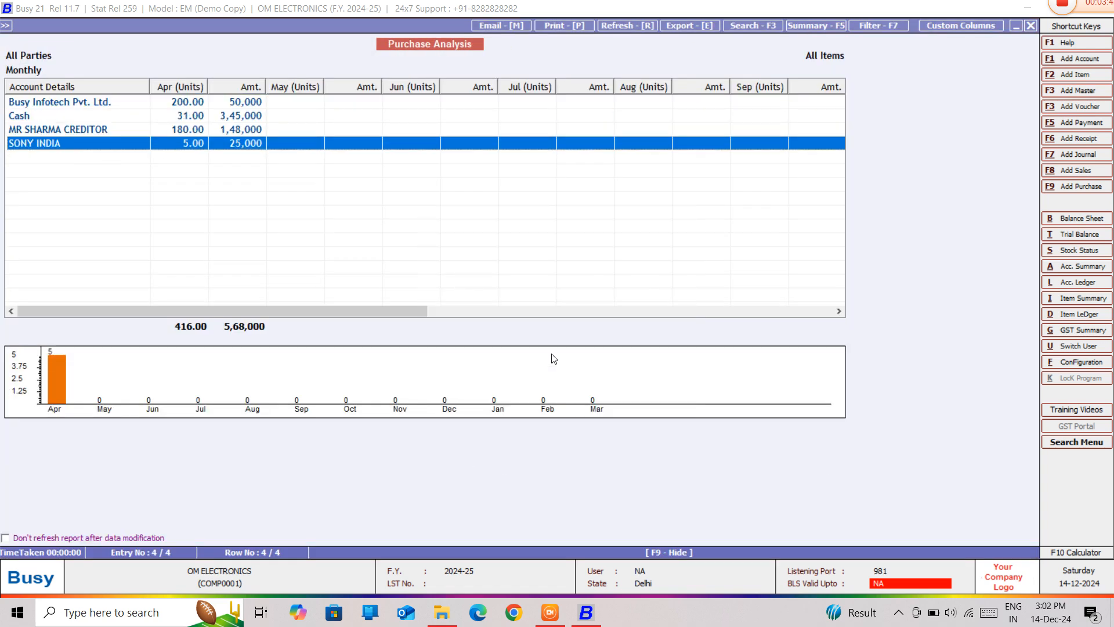
{"action": "key", "text": "Up"}
{"action": "key", "text": "Return"}
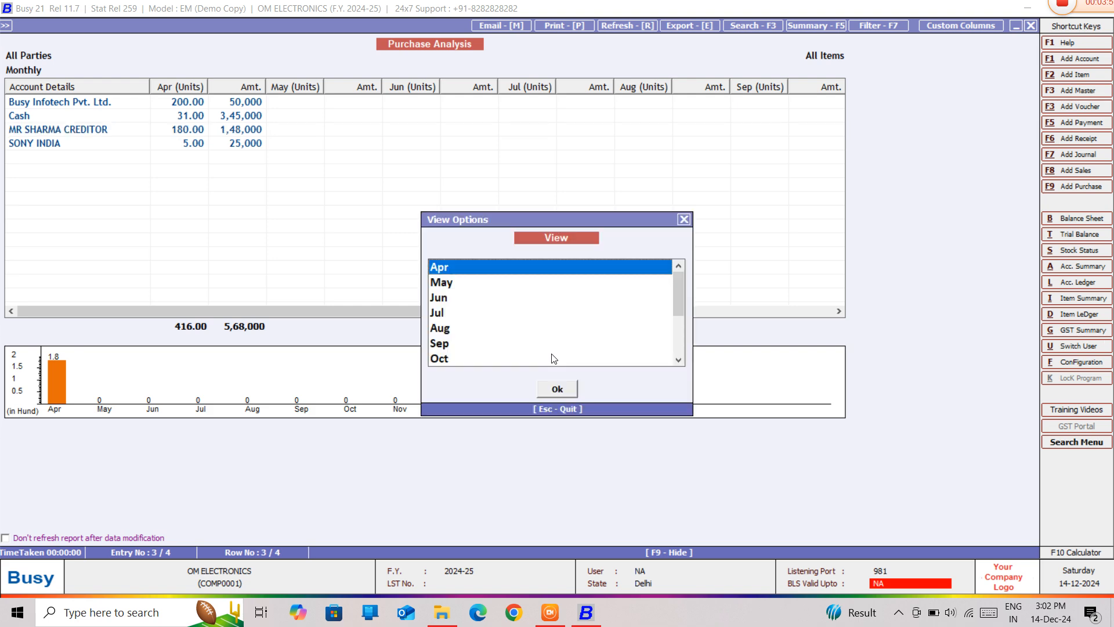
{"action": "key", "text": "Return"}
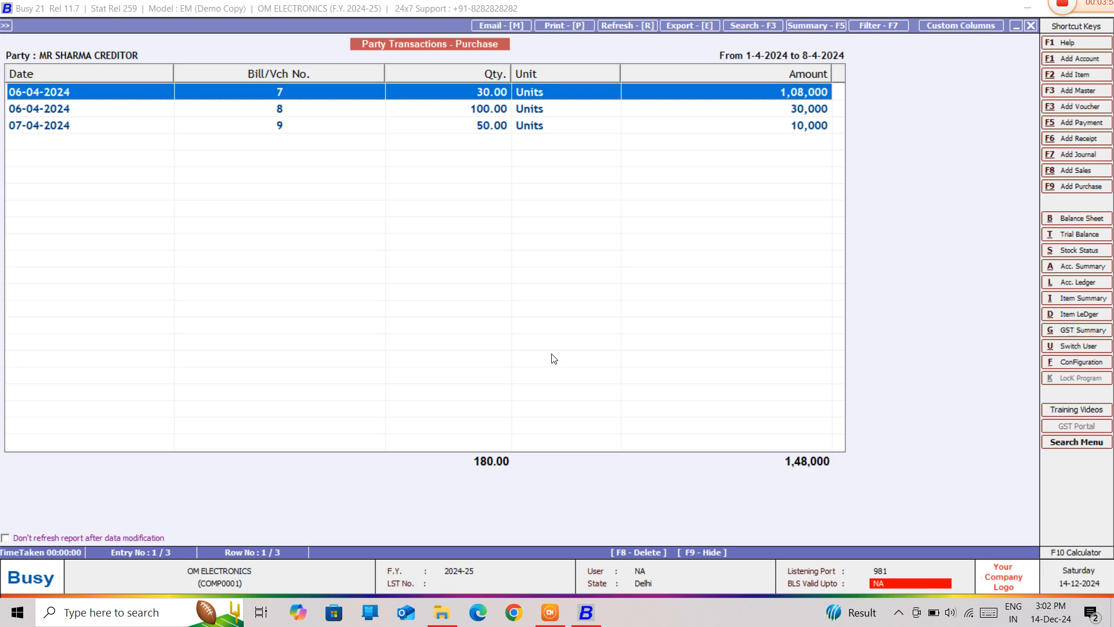
{"action": "key", "text": "Down"}
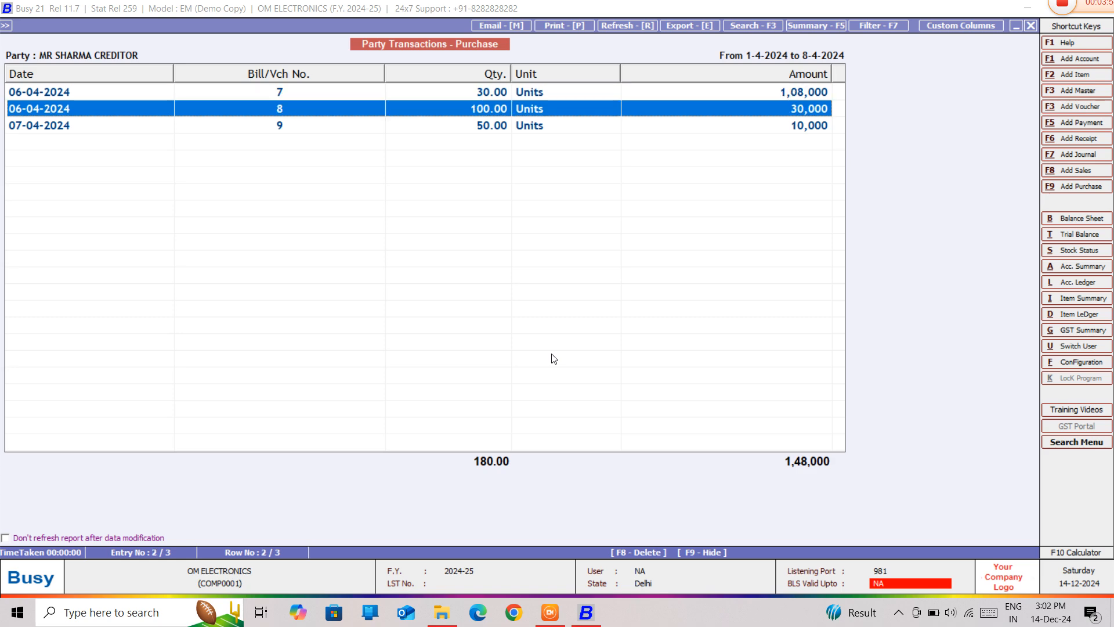
{"action": "key", "text": "Down"}
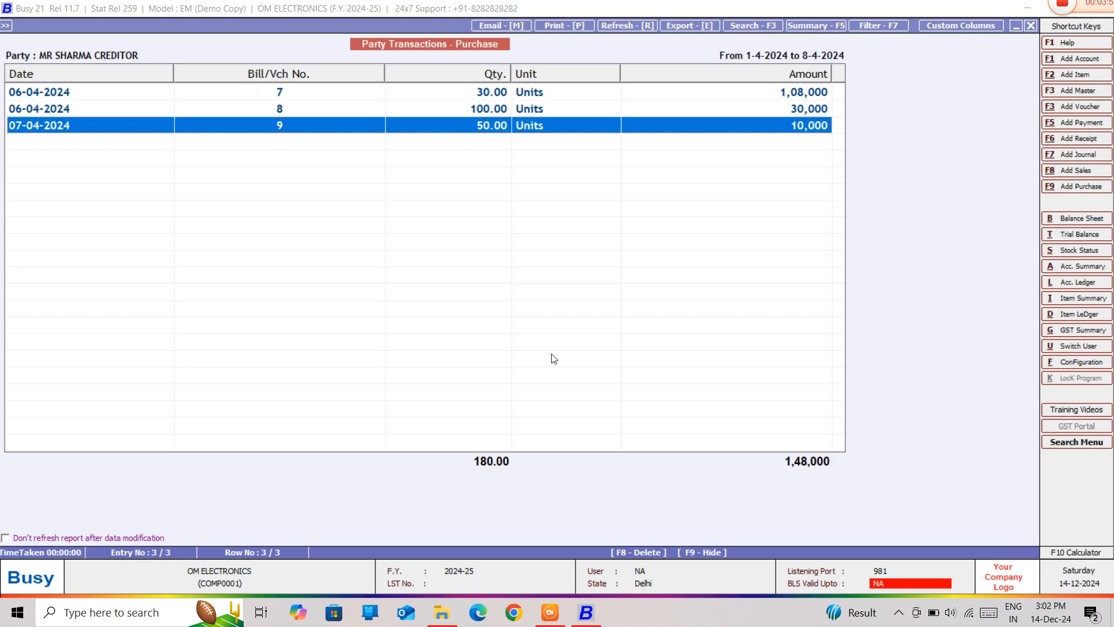
View the creditor's purchase voucher dated 07-04-2024 and return to the purchase analysis report options.
{"action": "key", "text": "Return"}
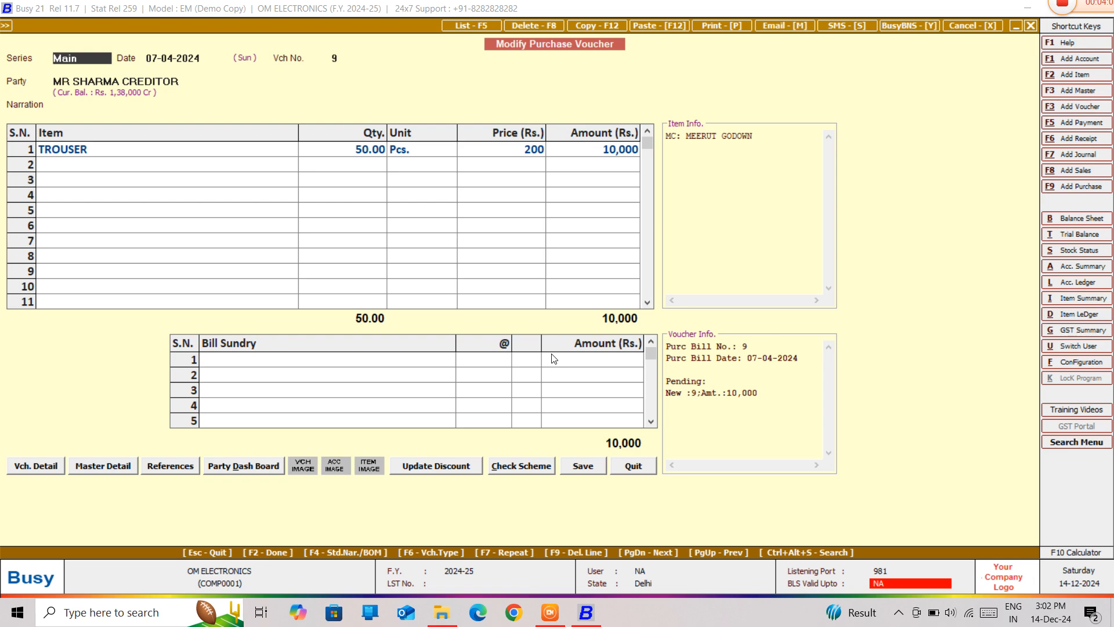
{"action": "key", "text": "Escape"}
{"action": "key", "text": "Escape"}
{"action": "key", "text": "Escape"}
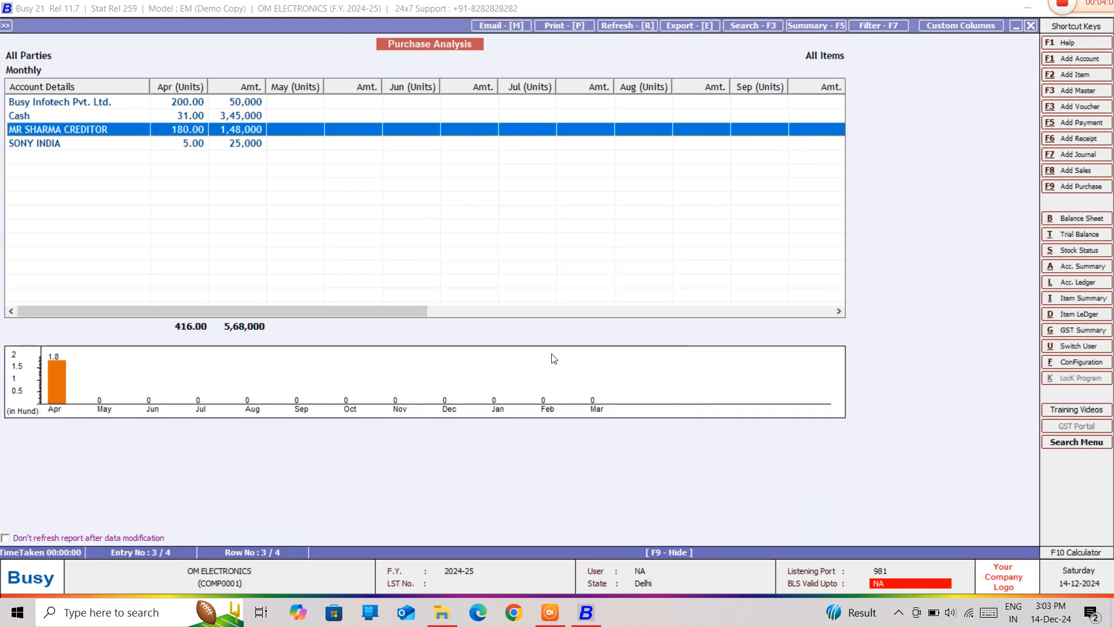
{"action": "key", "text": "Escape"}
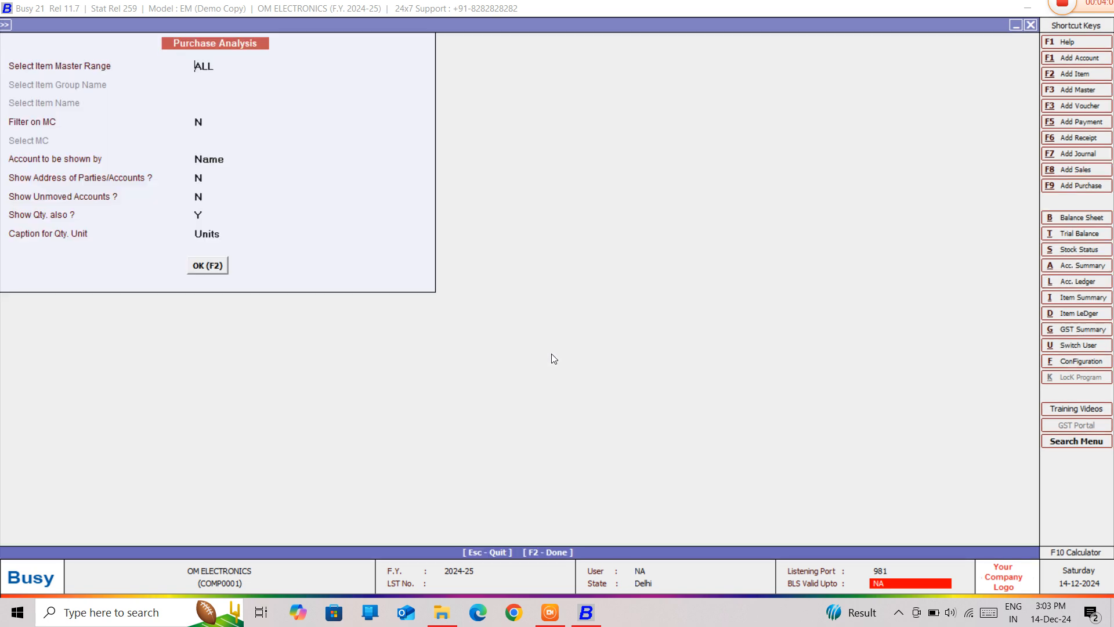
Generate the report for ONE item, COMPUTER, without an MC filter, with accounts by Name, addresses off, and unmoved accounts and quantities shown.
{"action": "key", "text": "Escape"}
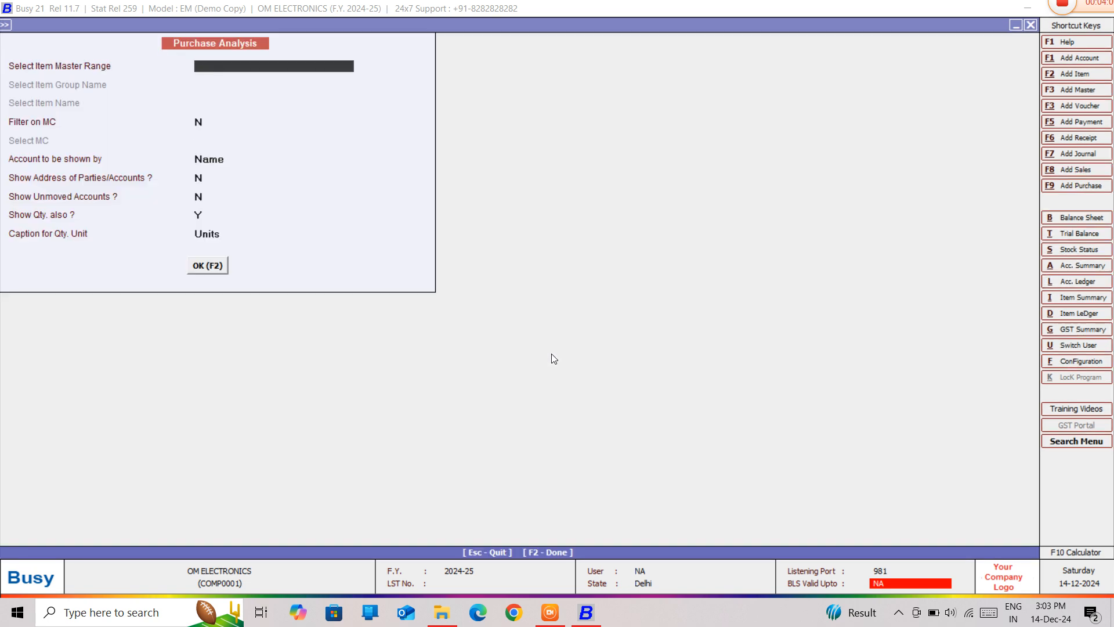
{"action": "key", "text": "Return"}
{"action": "key", "text": "Return"}
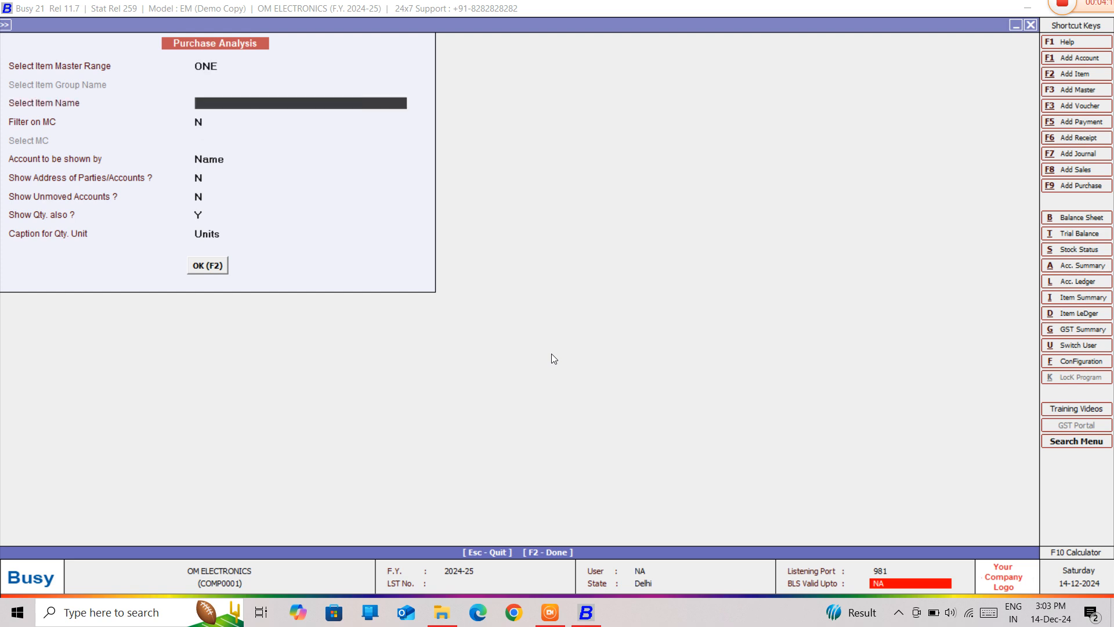
{"action": "key", "text": "Return"}
{"action": "key", "text": "Return"}
{"action": "key", "text": "Return"}
{"action": "key", "text": "Return"}
{"action": "key", "text": "Return"}
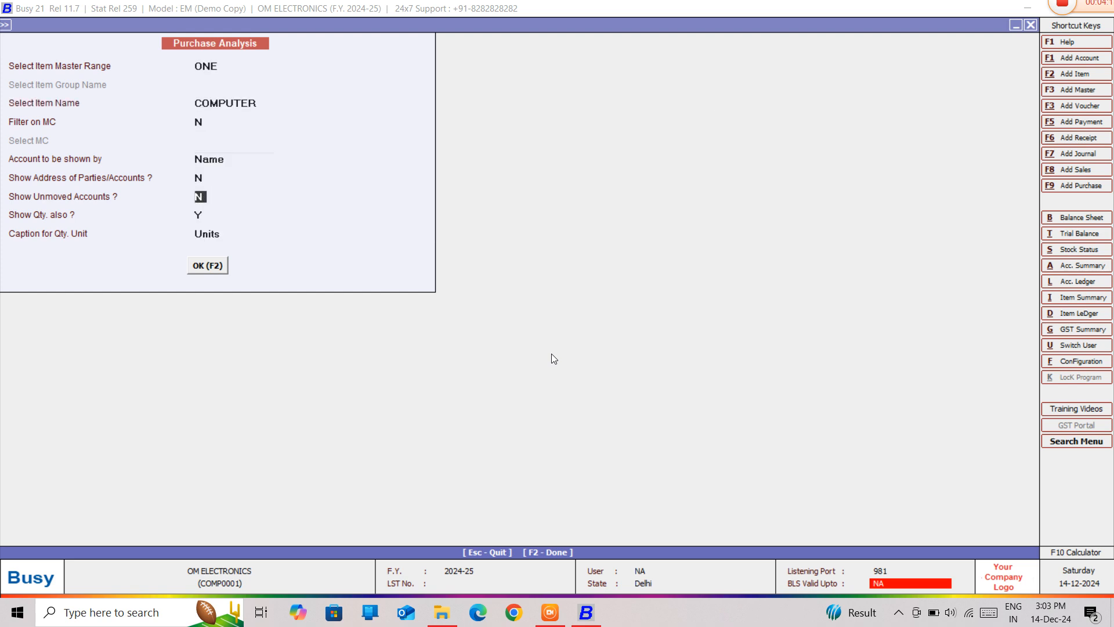
{"action": "key", "text": "Return"}
{"action": "key", "text": "Return"}
{"action": "key", "text": "Return"}
{"action": "key", "text": "Return"}
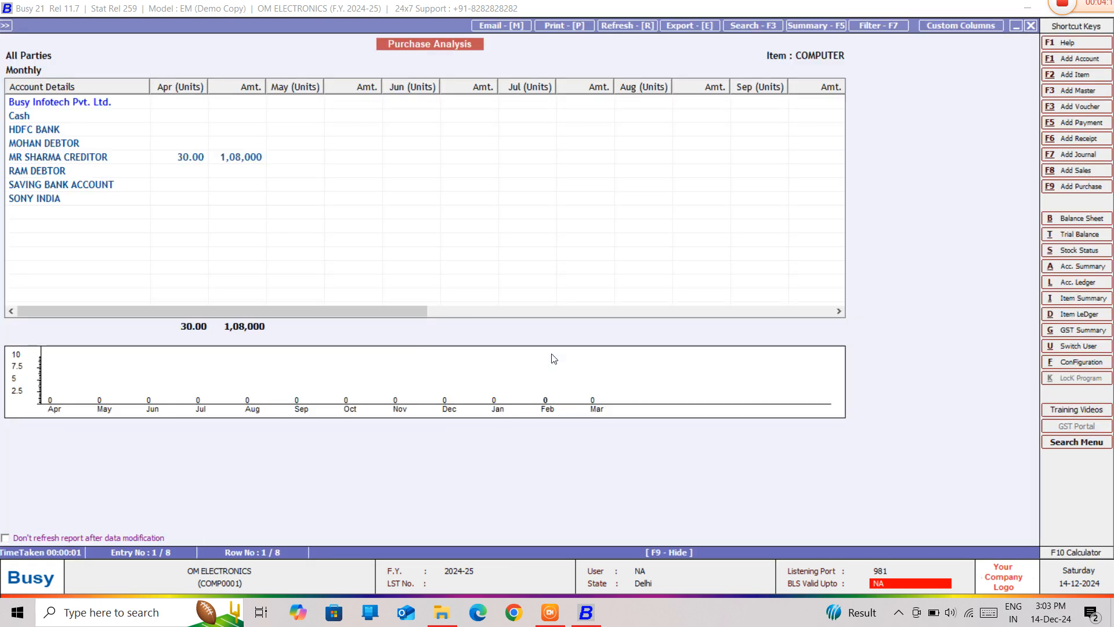
Look through the monthly COMPUTER purchases of each listed account, including those without any purchases.
{"action": "key", "text": "Down"}
{"action": "key", "text": "Down"}
{"action": "key", "text": "Down"}
{"action": "key", "text": "Down"}
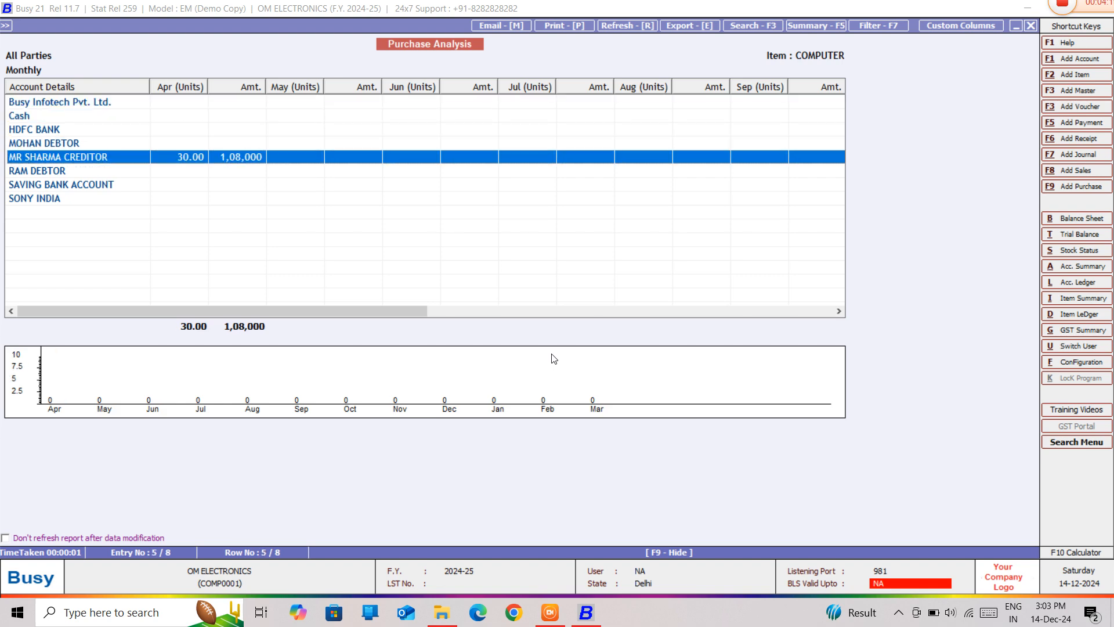
{"action": "key", "text": "Down"}
{"action": "key", "text": "Down"}
{"action": "key", "text": "Down"}
{"action": "key", "text": "Up"}
{"action": "key", "text": "Up"}
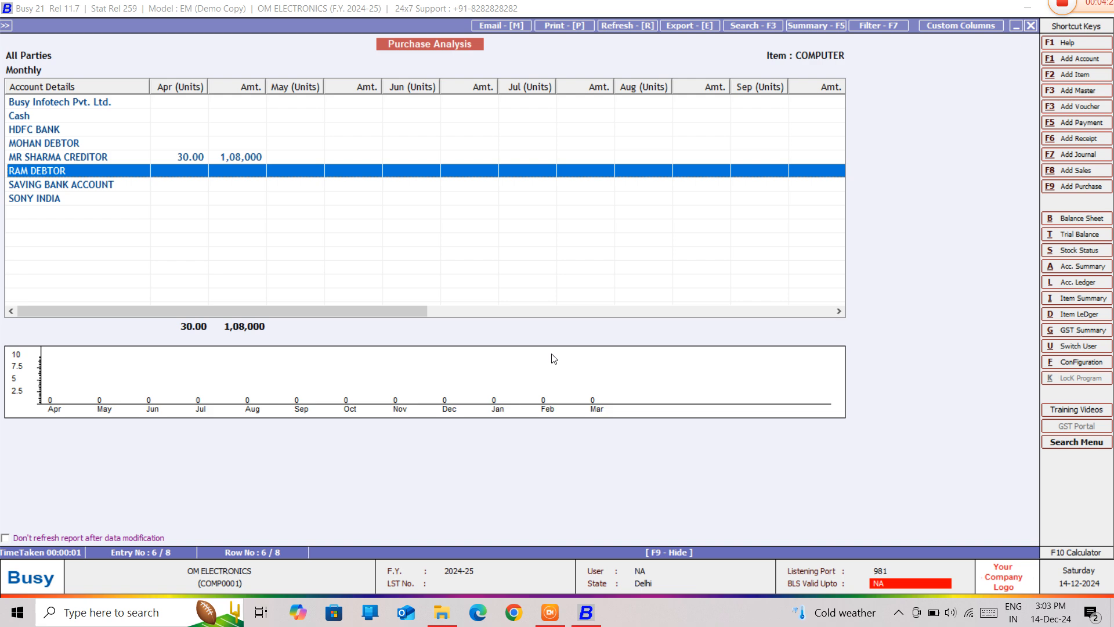
{"action": "key", "text": "Up"}
{"action": "key", "text": "Up"}
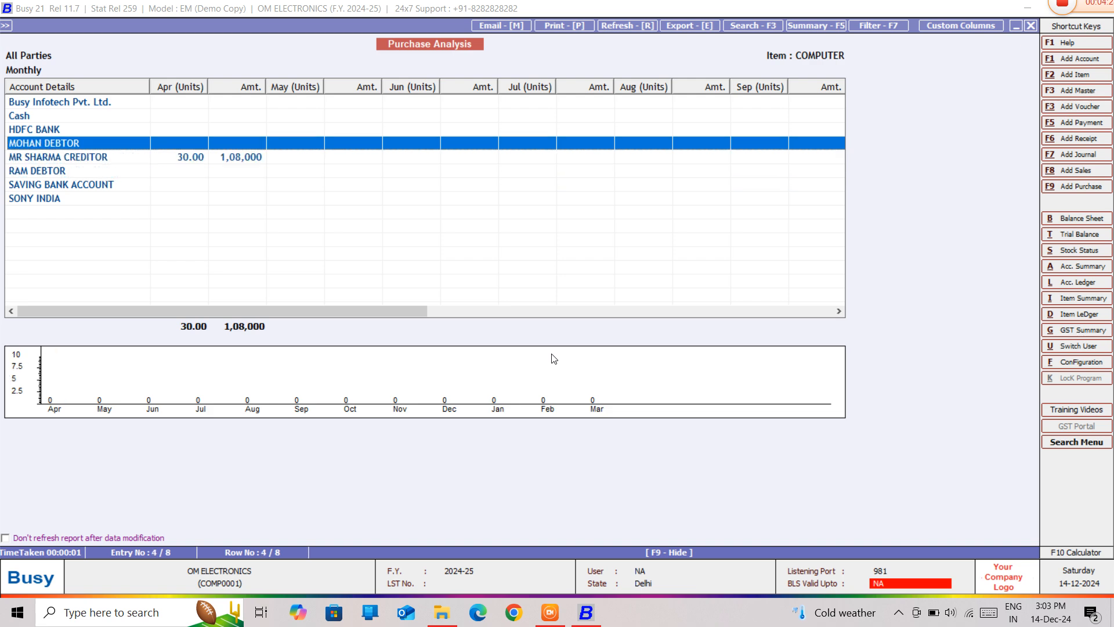
{"action": "key", "text": "Up"}
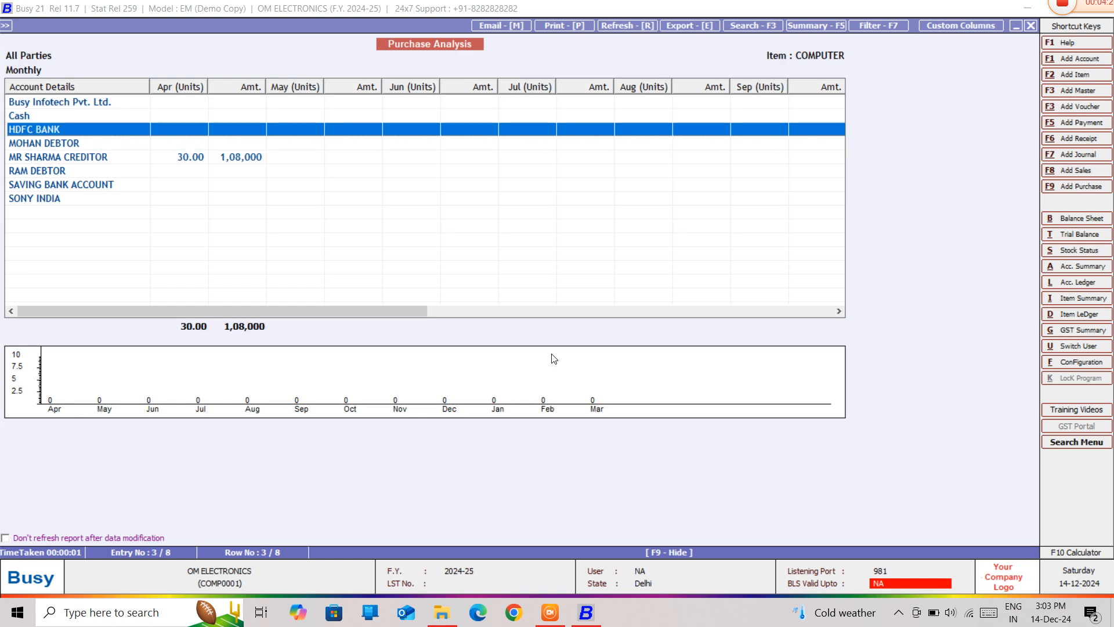
{"action": "key", "text": "Down"}
{"action": "key", "text": "Down"}
{"action": "key", "text": "Down"}
{"action": "key", "text": "Down"}
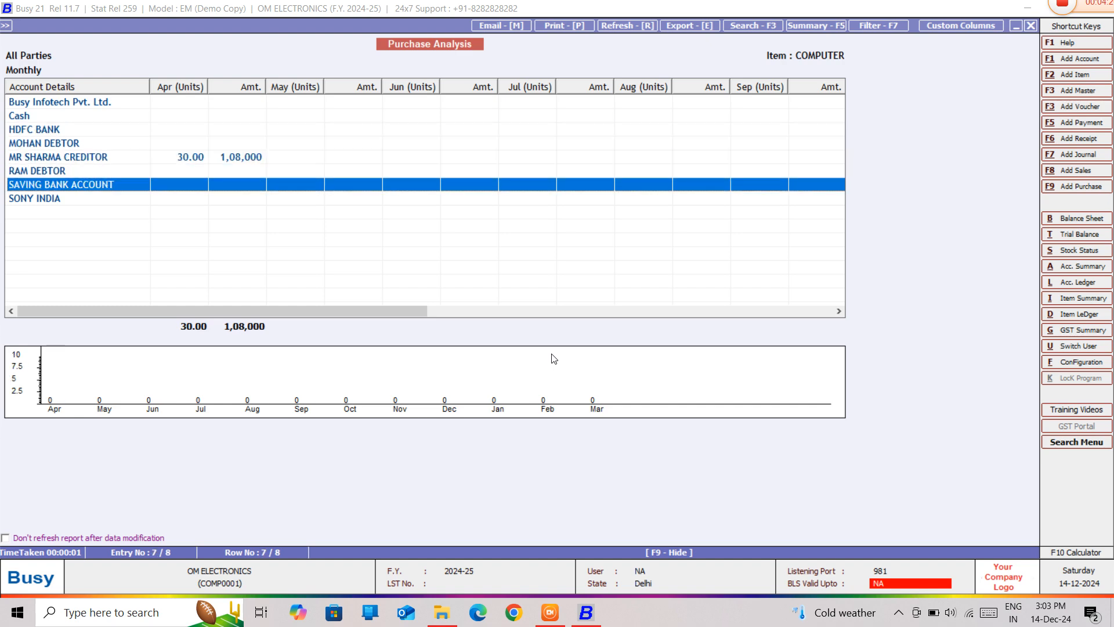
{"action": "key", "text": "Down"}
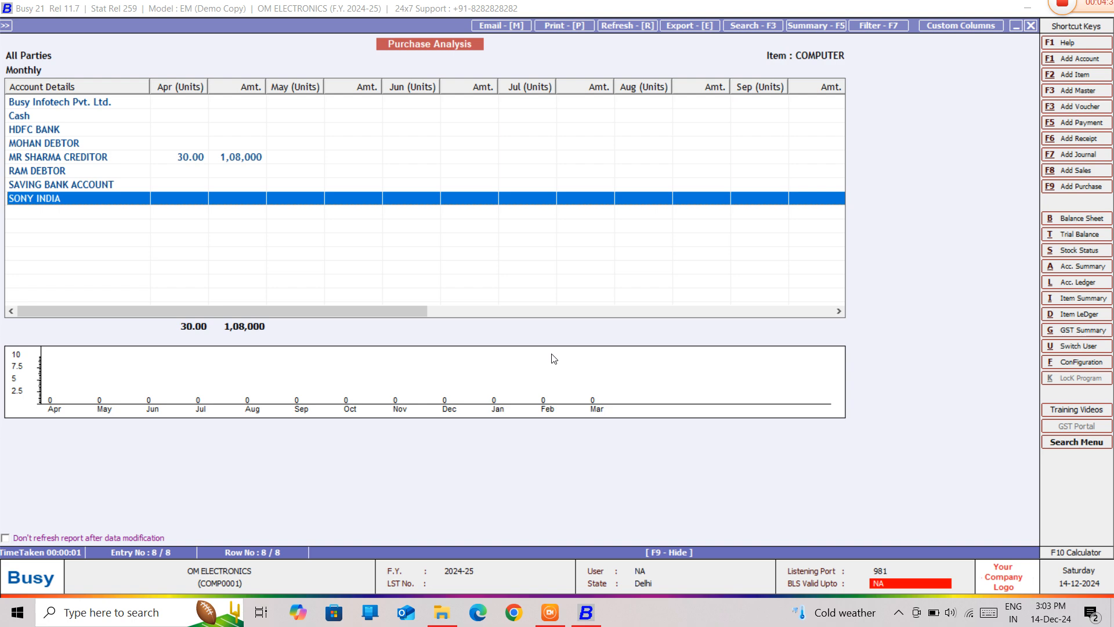
Leave the all-parties report and restart the party-wise Standard-Monthly purchase analysis for a group of parties.
{"action": "key", "text": "Escape"}
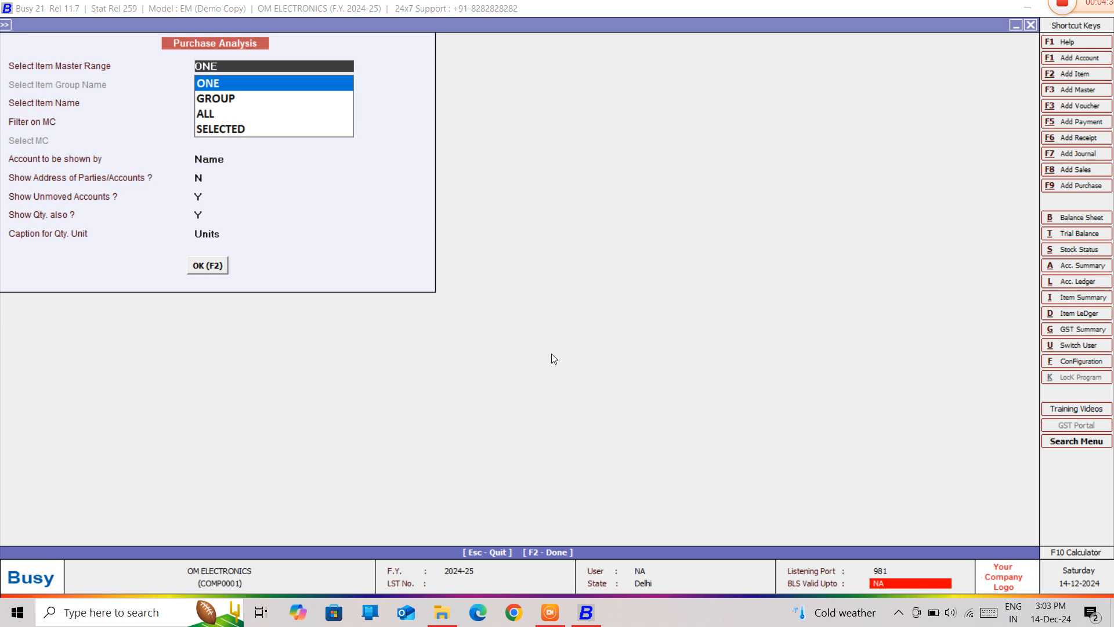
{"action": "key", "text": "Escape"}
{"action": "key", "text": "Escape"}
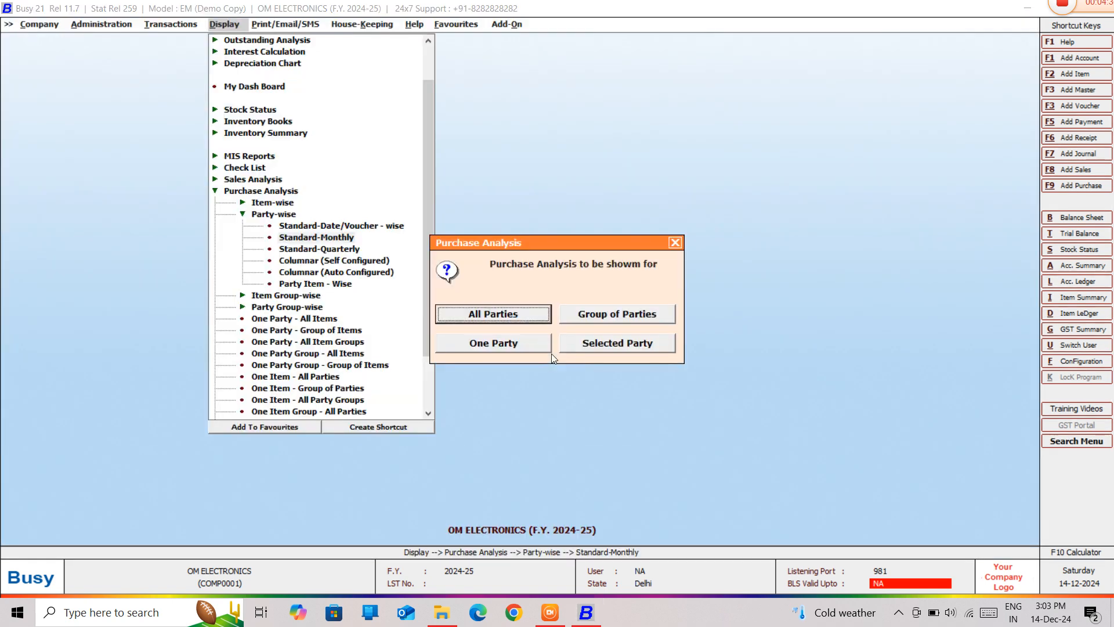
{"action": "key", "text": "Right"}
{"action": "key", "text": "Escape"}
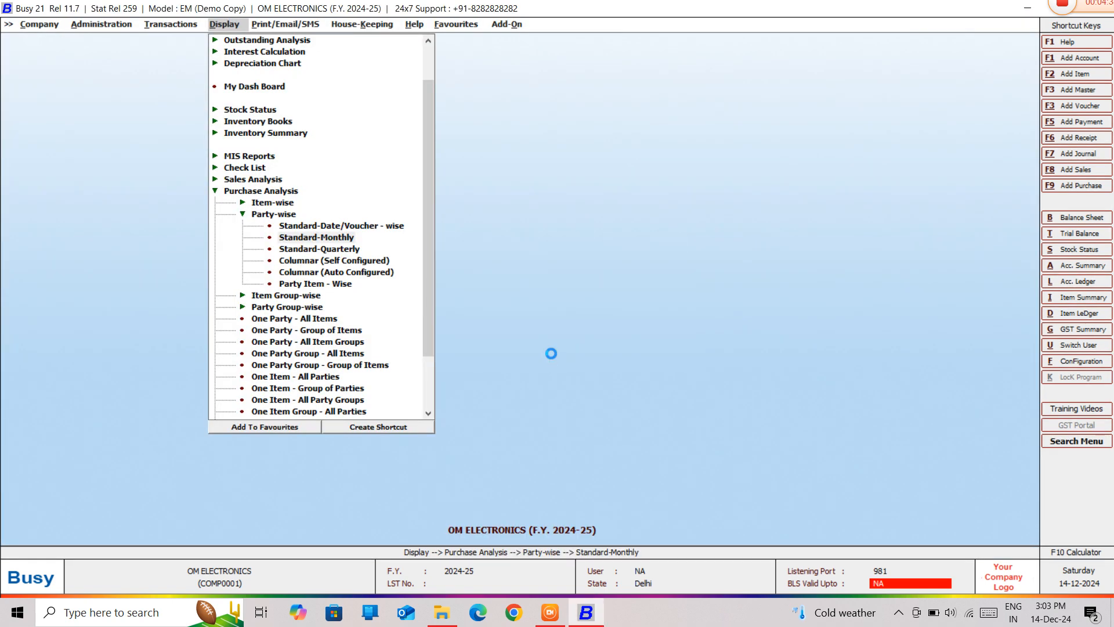
{"action": "key", "text": "Return"}
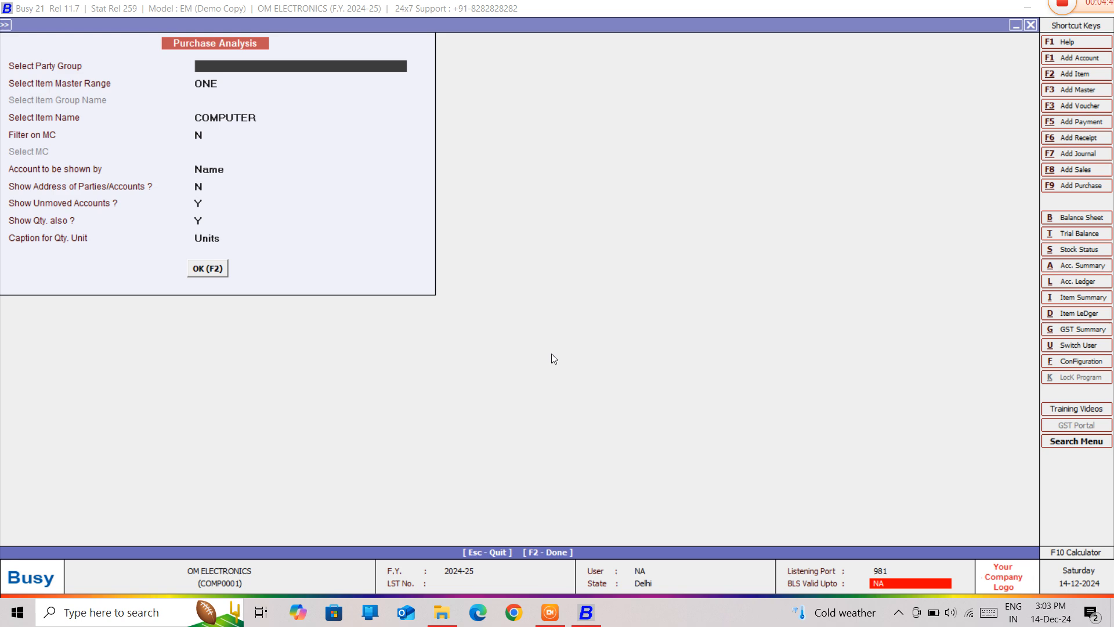
Generate the COMPUTER report for the Bank Accounts party group, with accounts by Name, unmoved accounts off and quantities shown.
{"action": "key", "text": "space"}
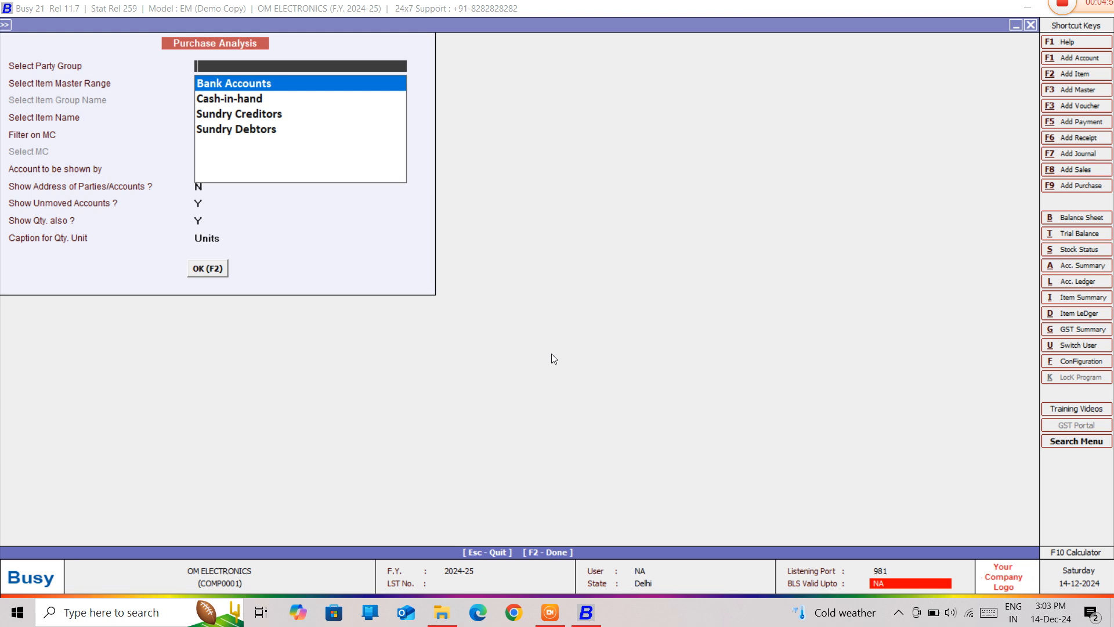
{"action": "key", "text": "Return"}
{"action": "key", "text": "Return"}
{"action": "key", "text": "Return"}
{"action": "key", "text": "Return"}
{"action": "key", "text": "Return"}
{"action": "key", "text": "Return"}
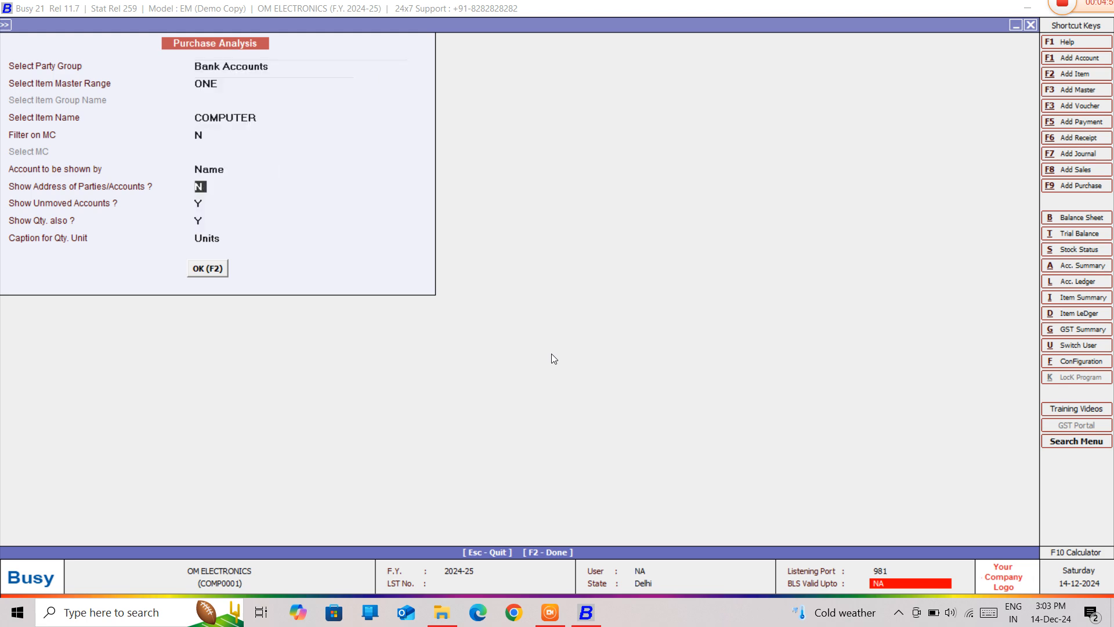
{"action": "type", "text": "N"}
{"action": "key", "text": "Return"}
{"action": "key", "text": "Return"}
{"action": "key", "text": "Return"}
{"action": "key", "text": "Return"}
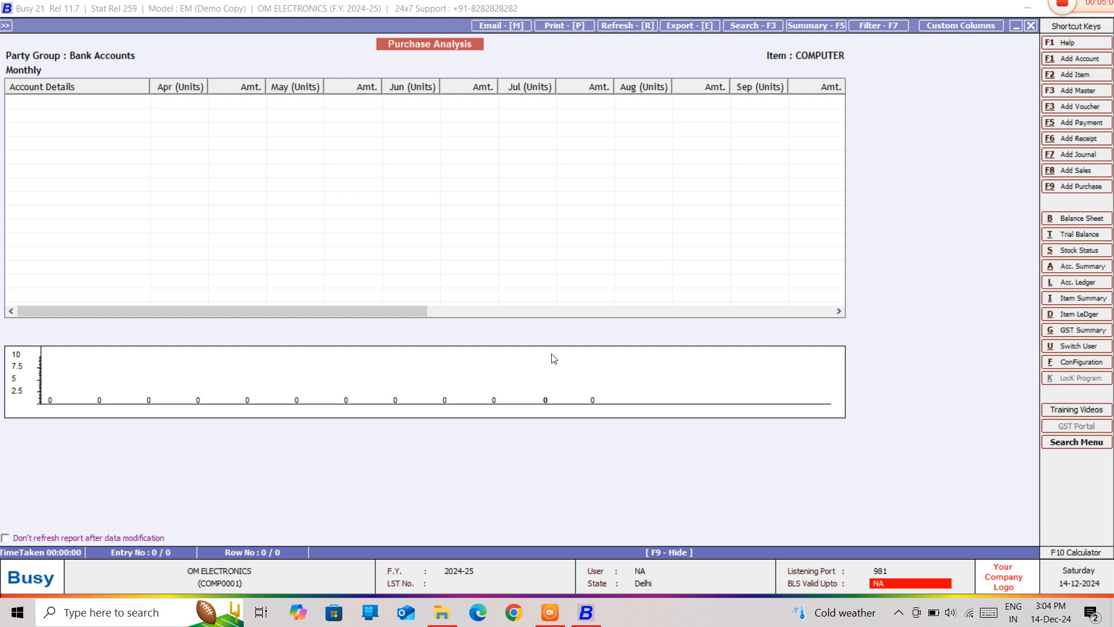
Close the purchase analysis and start a new purchase voucher in the Main series.
{"action": "key", "text": "Escape"}
{"action": "key", "text": "Escape"}
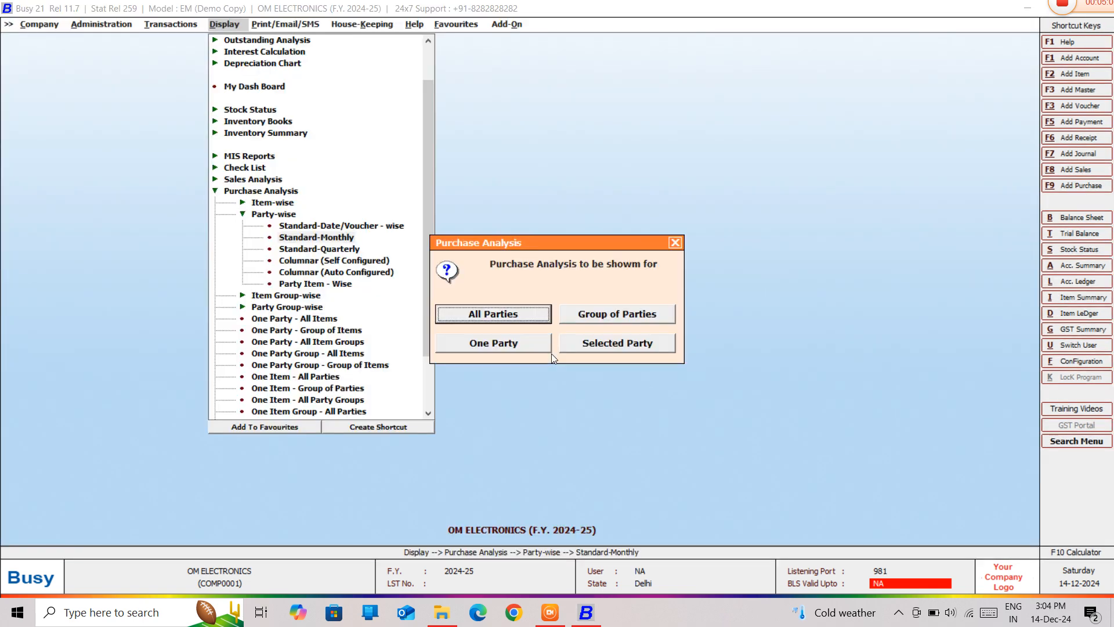
{"action": "key", "text": "Escape"}
{"action": "key", "text": "Escape"}
{"action": "key", "text": "Left"}
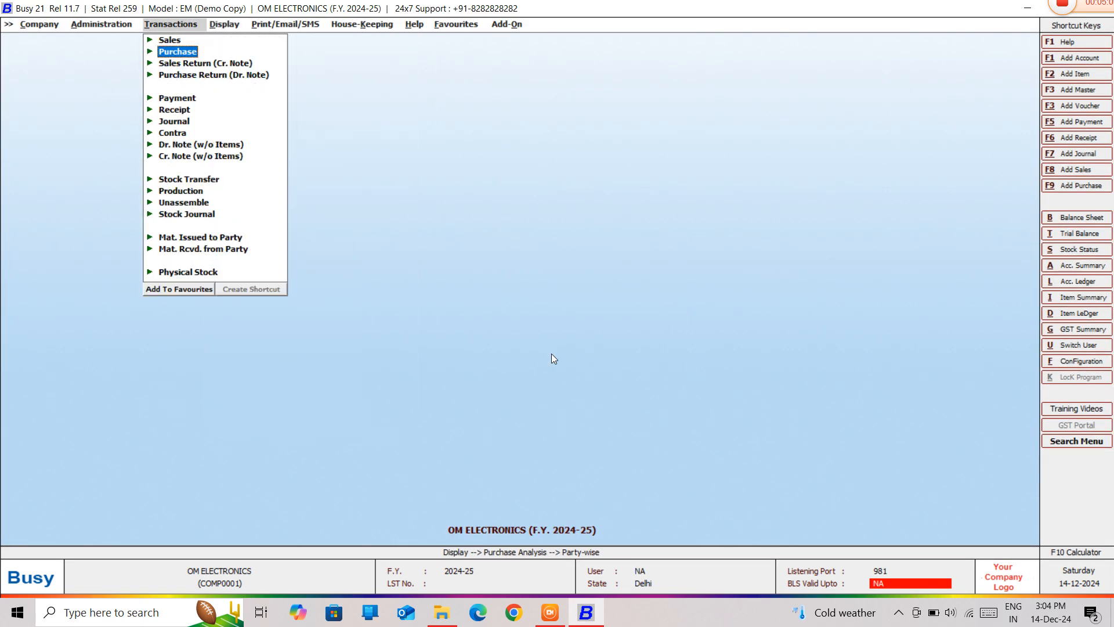
{"action": "key", "text": "Return"}
{"action": "key", "text": "Return"}
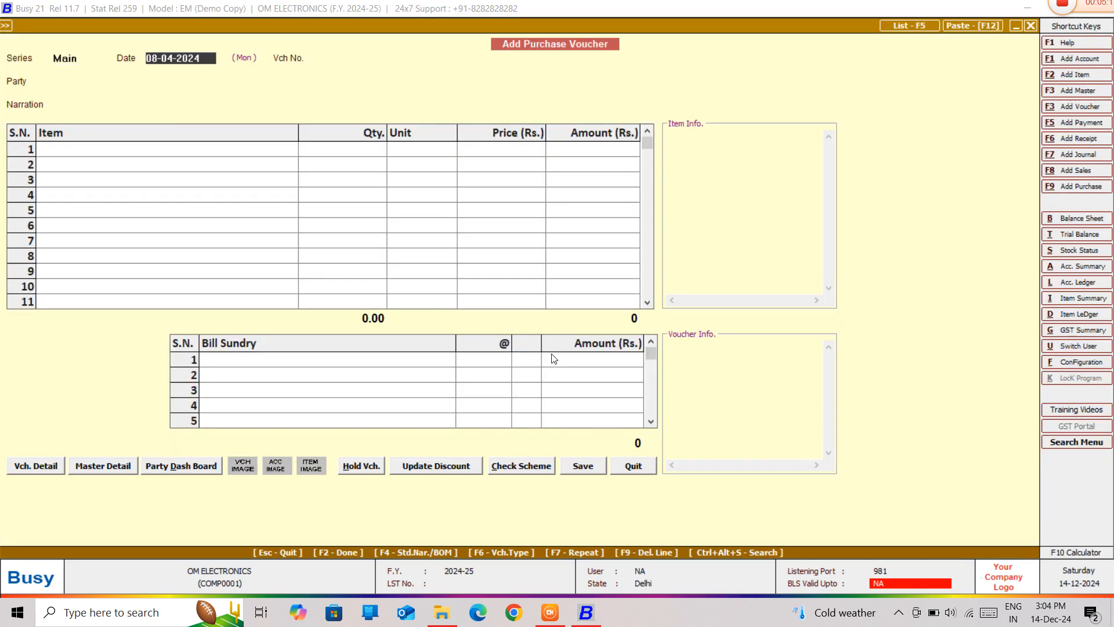
Date the purchase voucher 09-04-2024, with voucher number 11 and HDFC BANK as the party.
{"action": "type", "text": "9"}
{"action": "key", "text": "Return"}
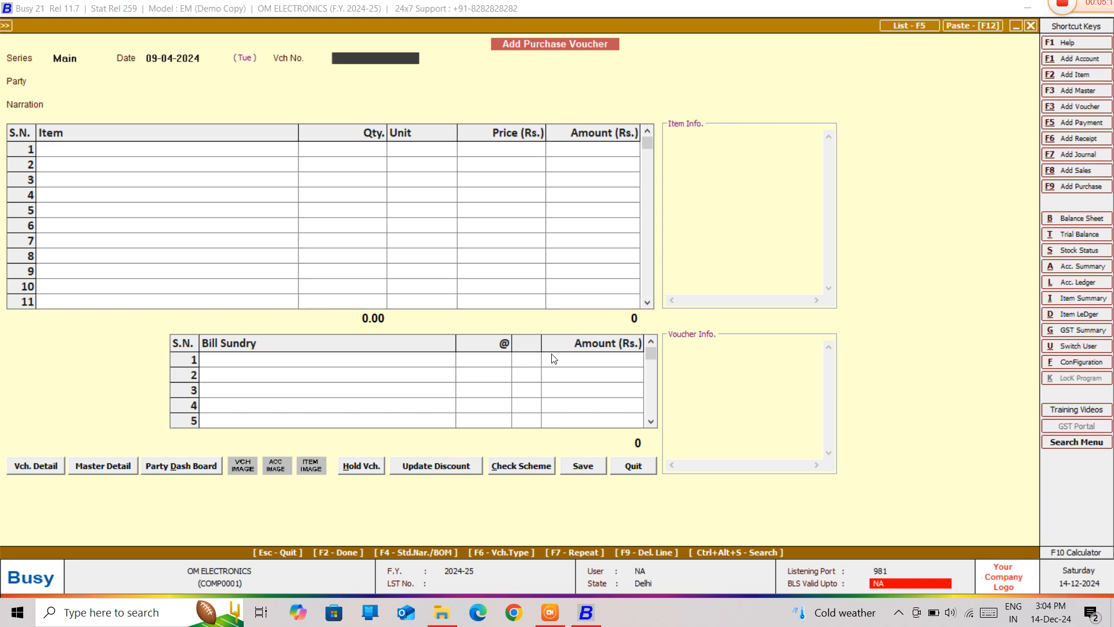
{"action": "key", "text": "Return"}
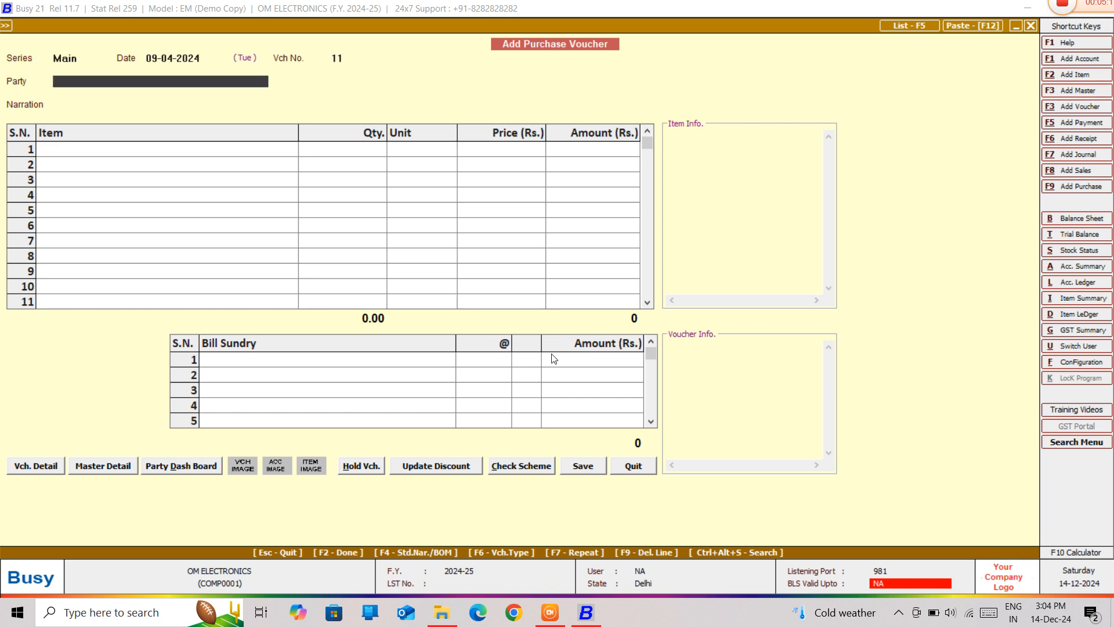
{"action": "type", "text": "b"}
{"action": "key", "text": "Down"}
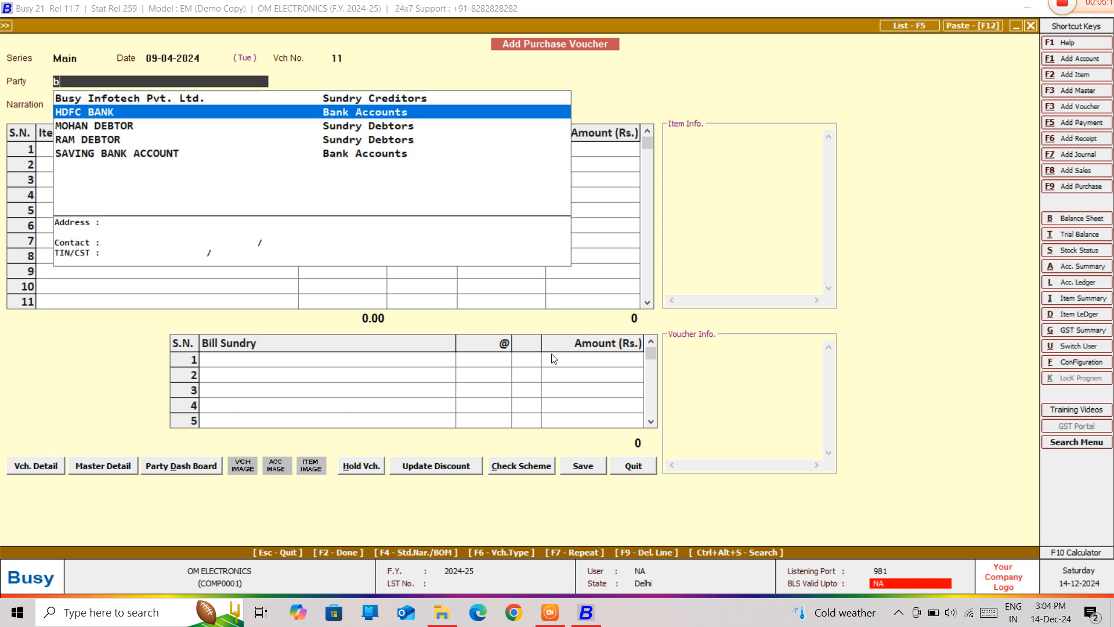
{"action": "key", "text": "Return"}
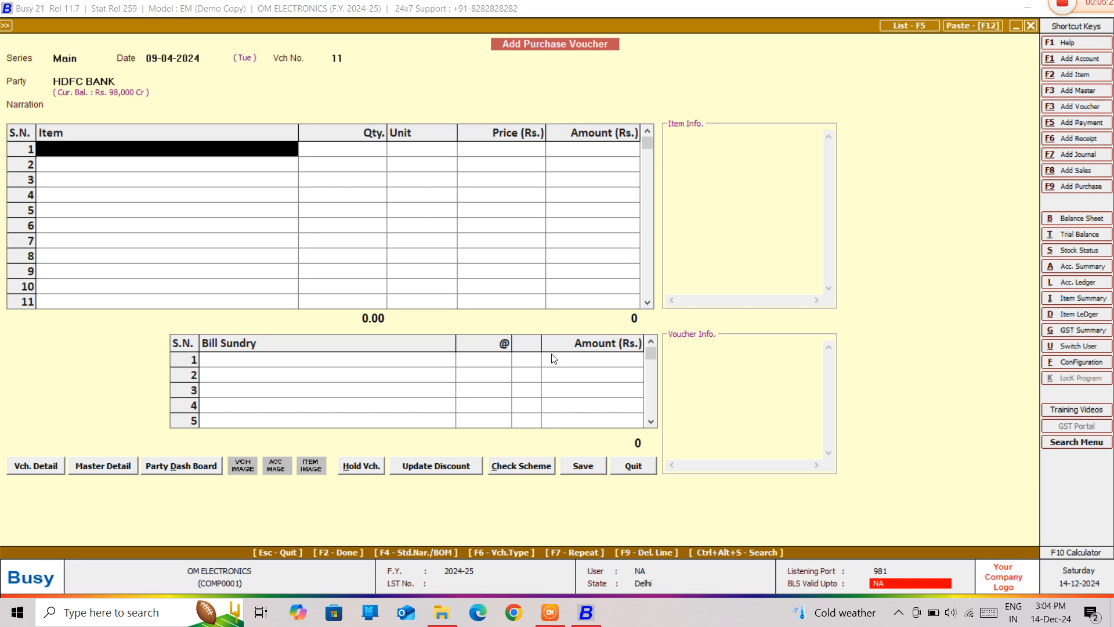
Enter COMPUTER as the first item of the voucher, with 30 Pcs. at a price of Rs. 20,000.
{"action": "type", "text": "c"}
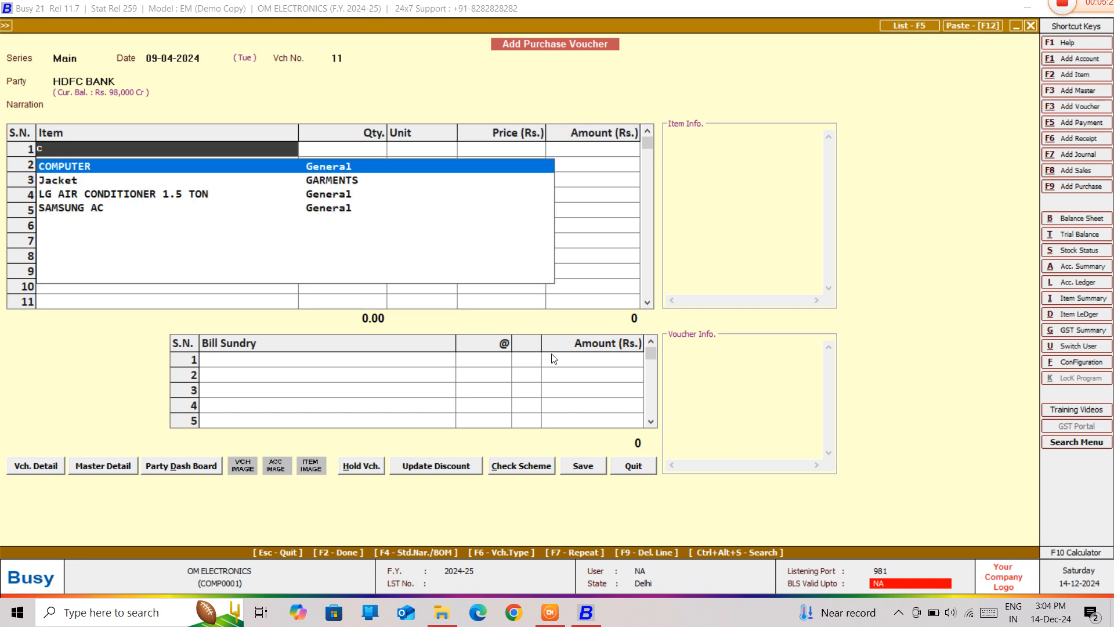
{"action": "key", "text": "Return"}
{"action": "key", "text": "Return"}
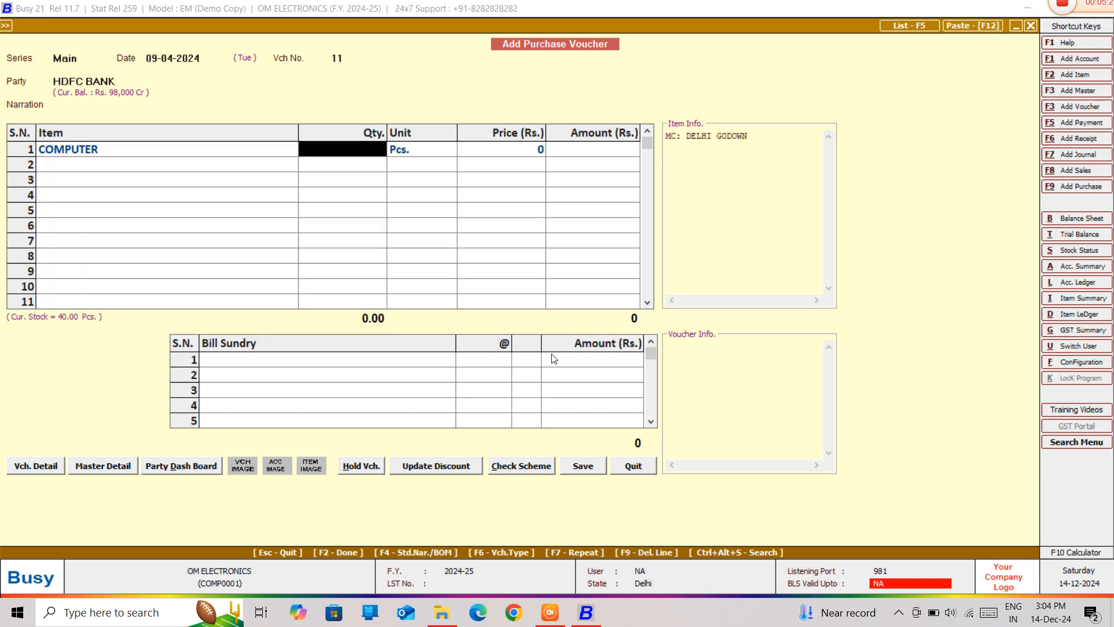
{"action": "type", "text": "30"}
{"action": "key", "text": "Return"}
{"action": "key", "text": "Return"}
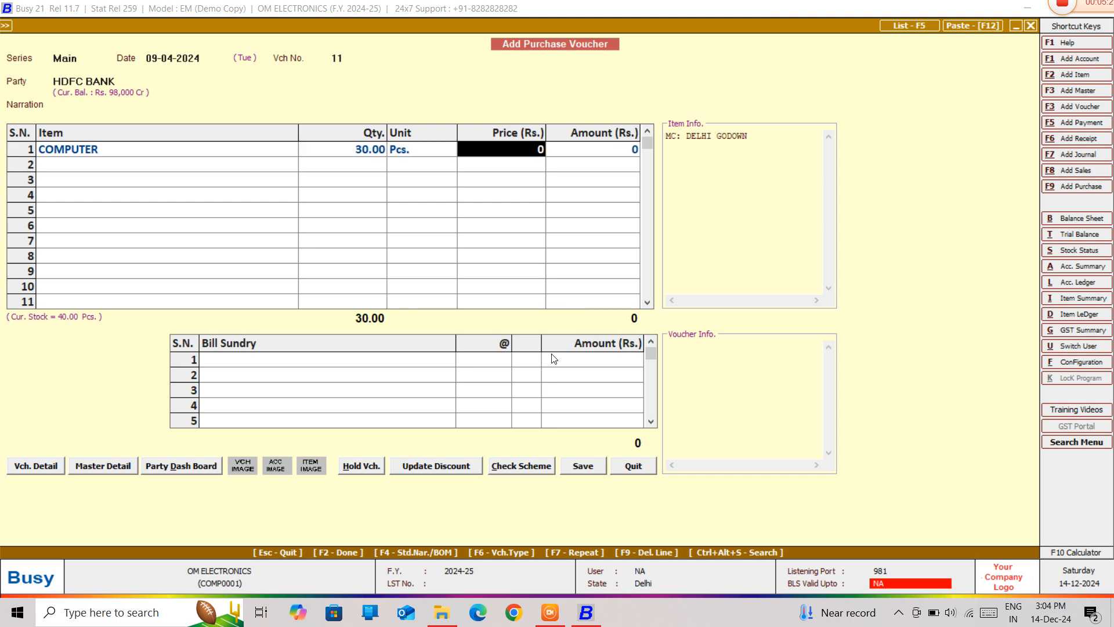
{"action": "type", "text": "2"}
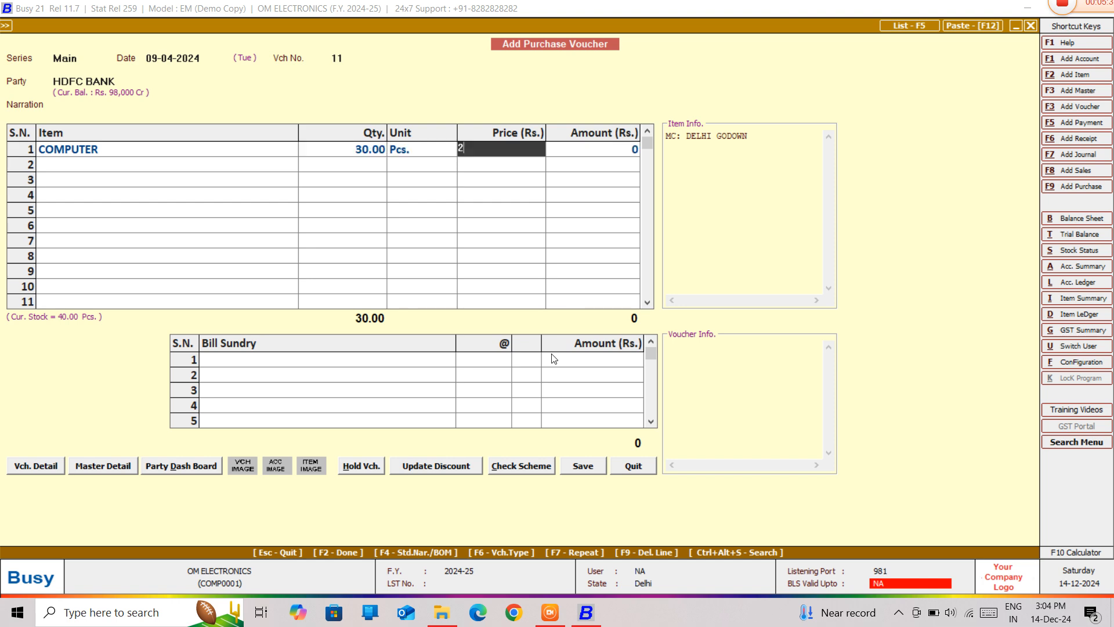
{"action": "type", "text": "0,000"}
{"action": "key", "text": "Return"}
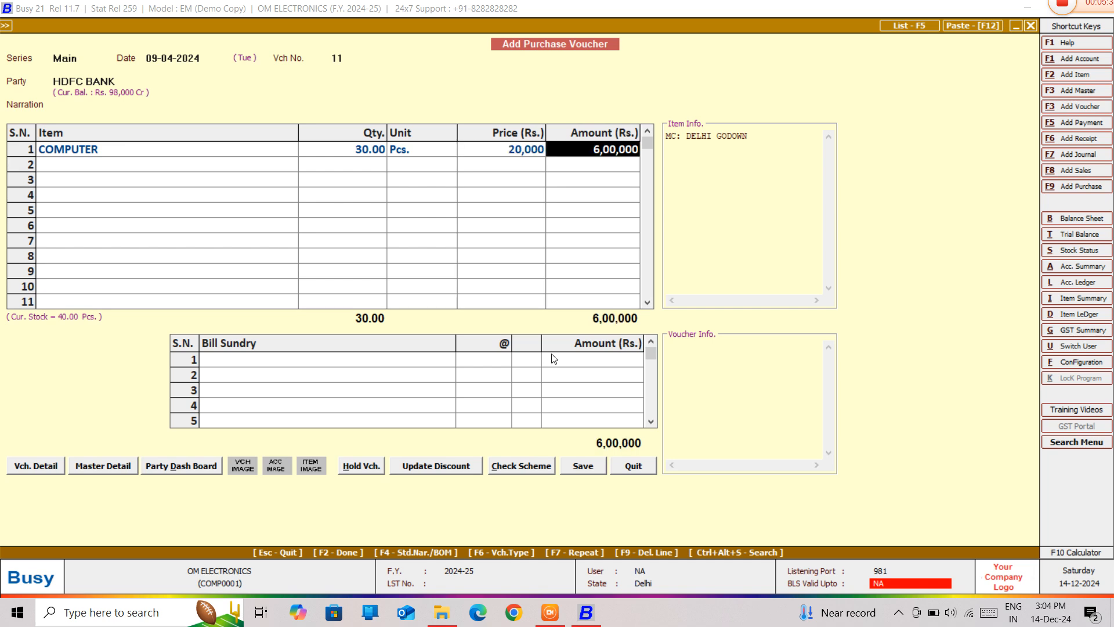
Save the HDFC BANK purchase voucher with blank transport details, continuing despite the party's missing PAN.
{"action": "key", "text": "Tab"}
{"action": "key", "text": "Tab"}
{"action": "key", "text": "Tab"}
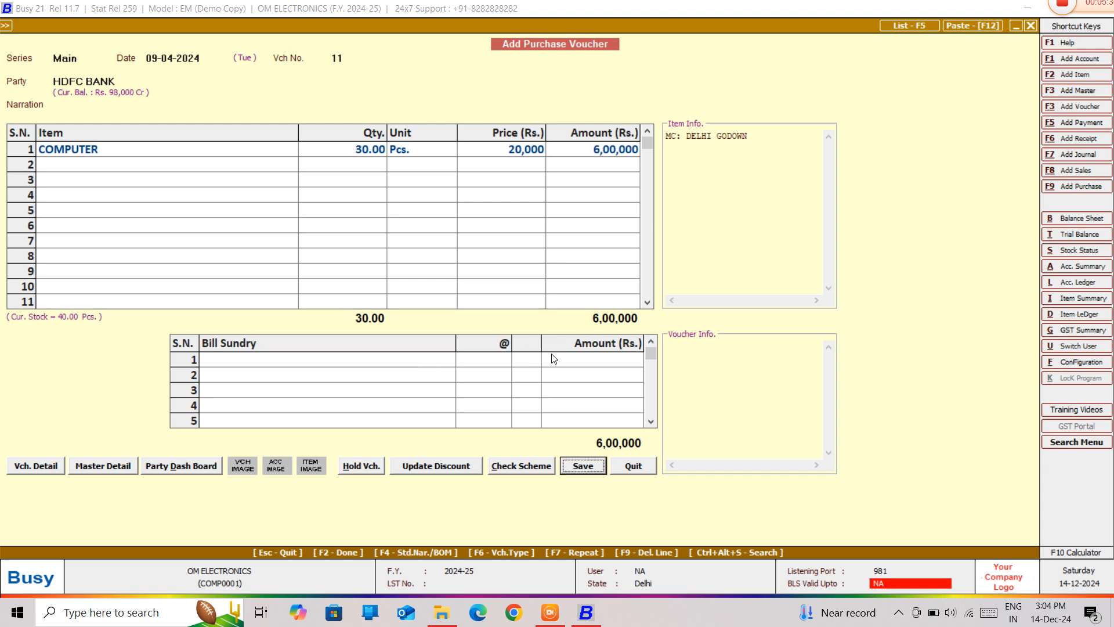
{"action": "key", "text": "shift+Tab"}
{"action": "key", "text": "Return"}
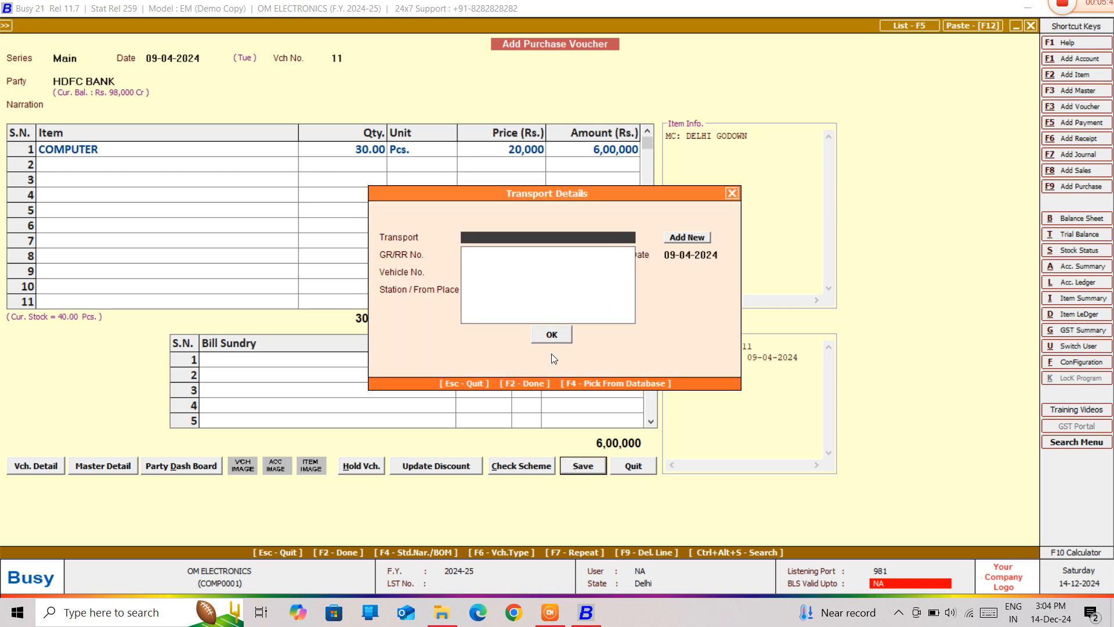
{"action": "key", "text": "F2"}
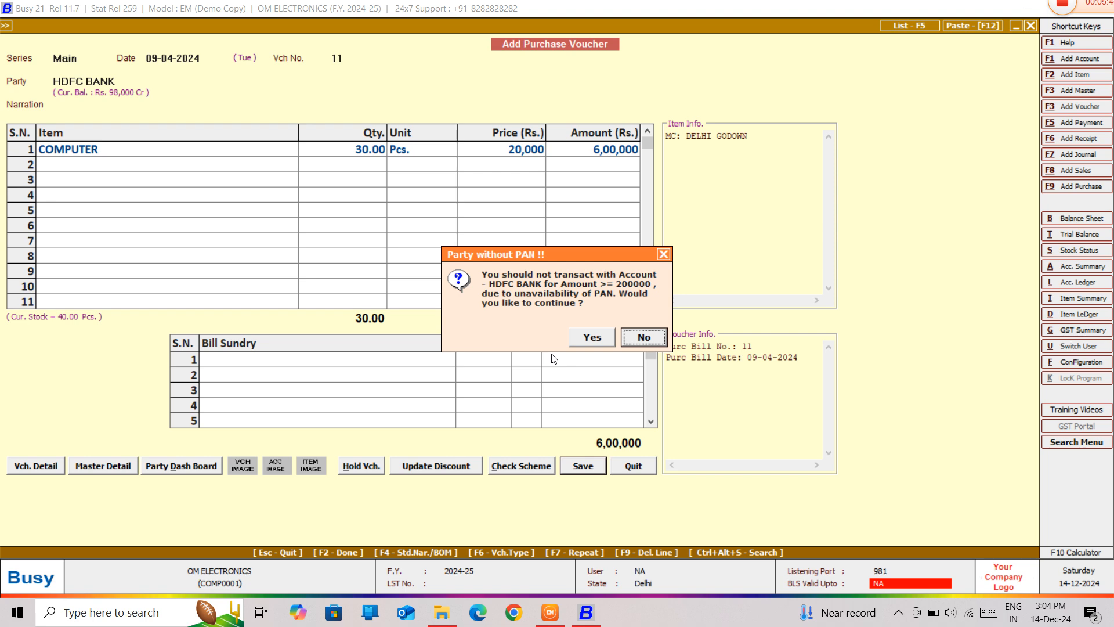
{"action": "key", "text": "y"}
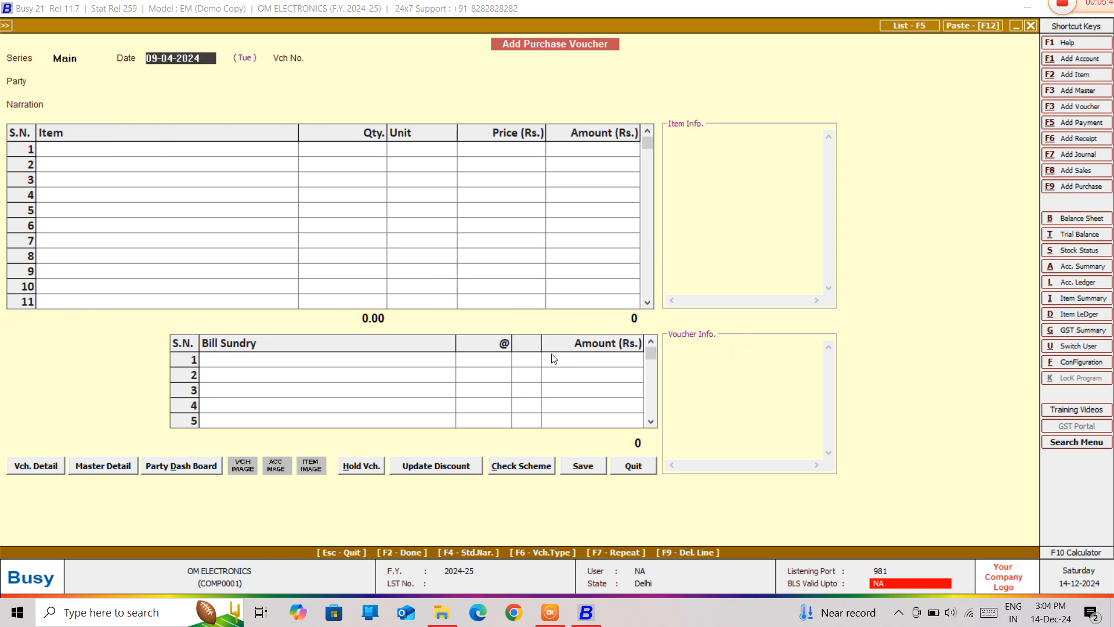
Leave voucher entry and open the party-wise standard monthly purchase analysis for a group of parties.
{"action": "key", "text": "Escape"}
{"action": "key", "text": "Right"}
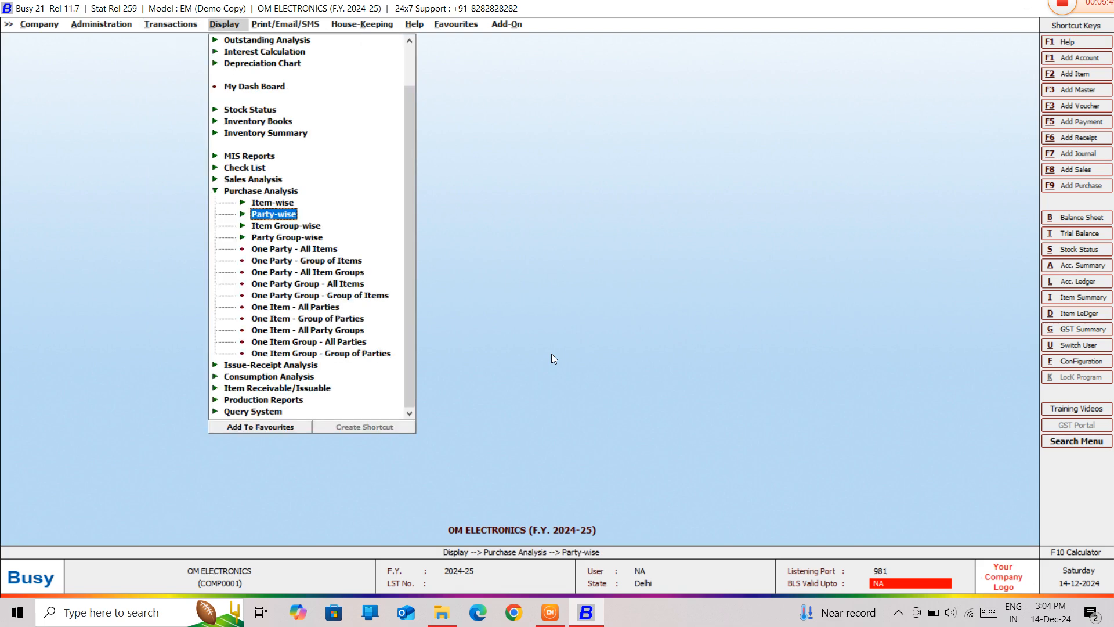
{"action": "key", "text": "Return"}
{"action": "key", "text": "Down"}
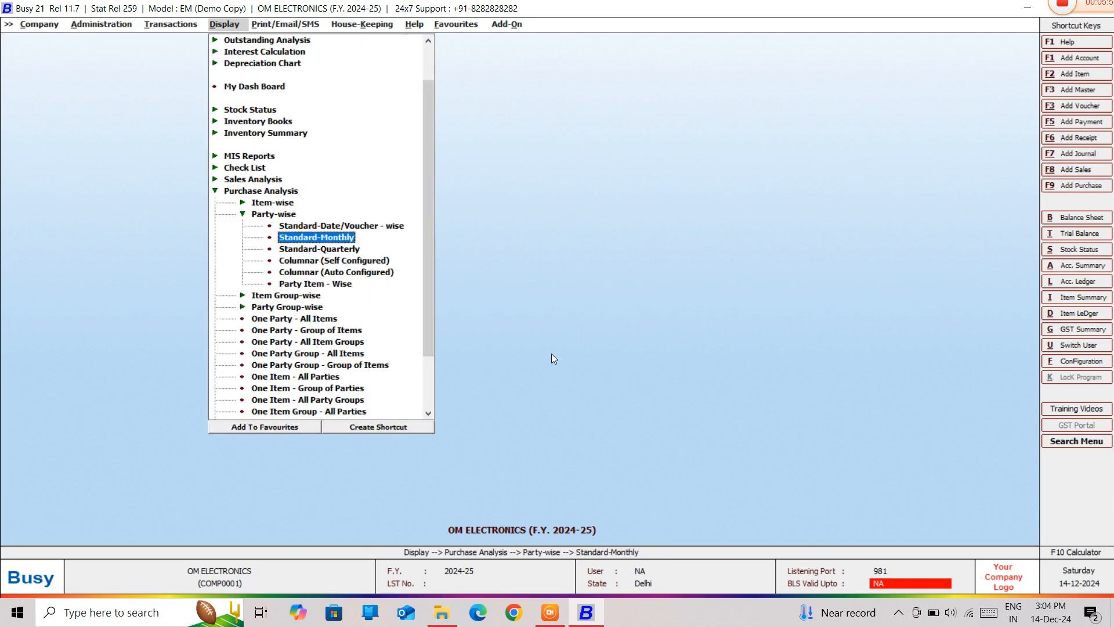
{"action": "key", "text": "Return"}
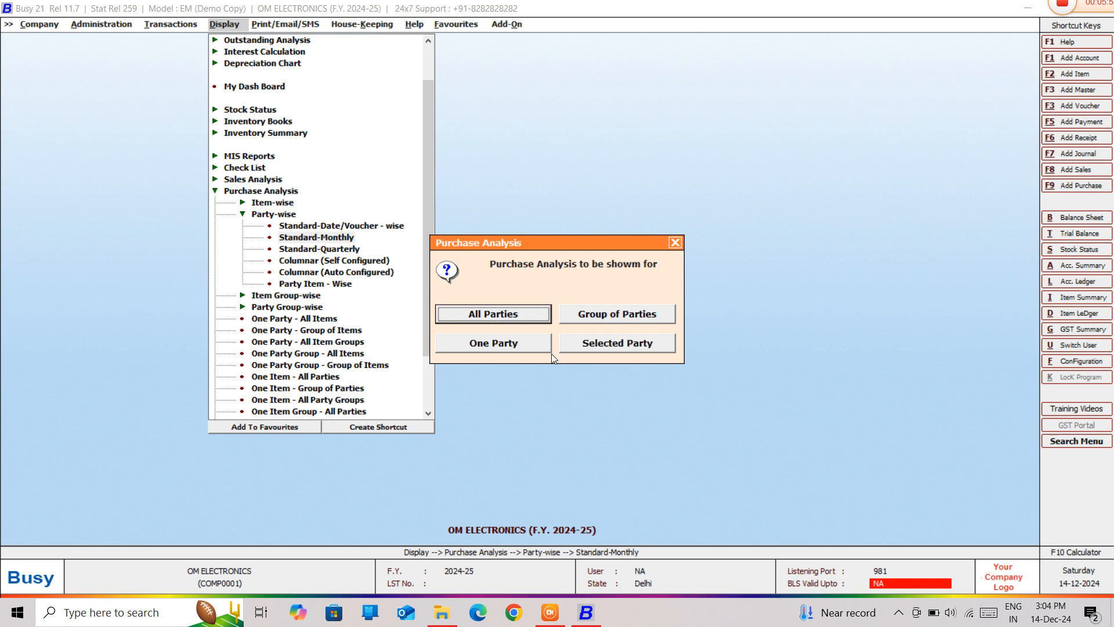
{"action": "key", "text": "Right"}
{"action": "key", "text": "Return"}
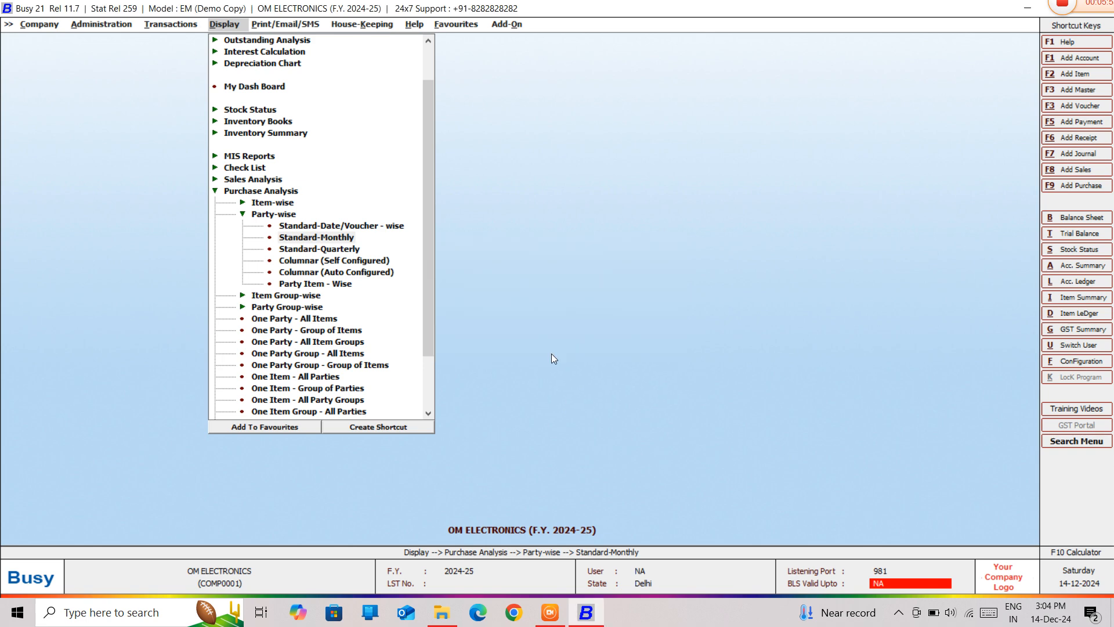
Generate the Bank Accounts group's report for item COMPUTER, without MC filter, addresses or unmoved accounts, and with quantities in Units.
{"action": "key", "text": "Return"}
{"action": "key", "text": "Return"}
{"action": "key", "text": "Return"}
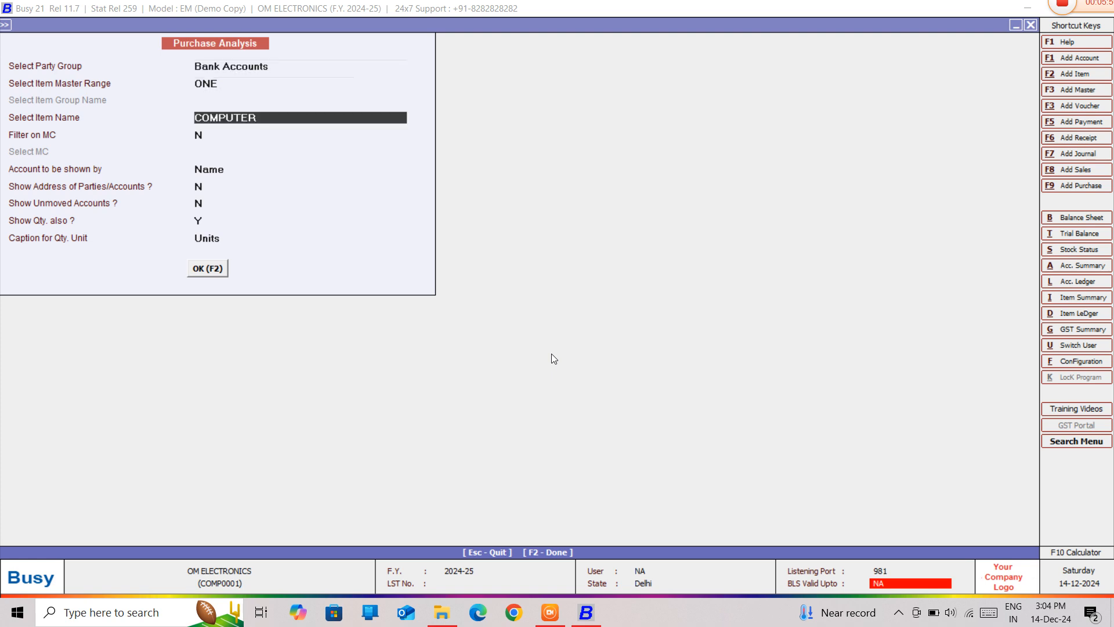
{"action": "key", "text": "Return"}
{"action": "key", "text": "Return"}
{"action": "key", "text": "Return"}
{"action": "key", "text": "Return"}
{"action": "key", "text": "Return"}
{"action": "key", "text": "Return"}
{"action": "key", "text": "Return"}
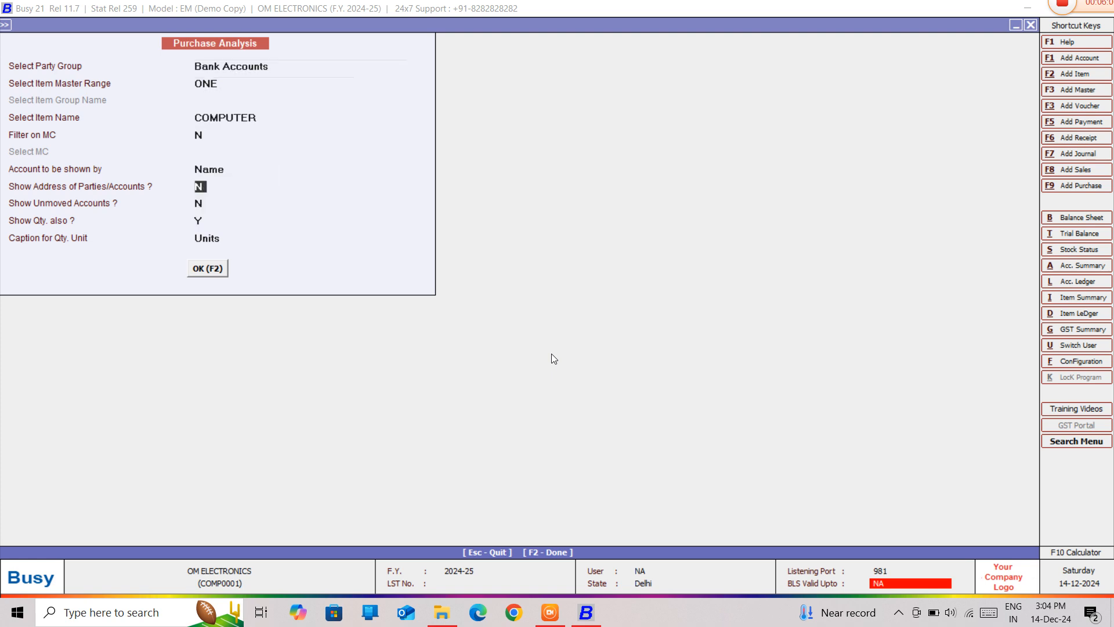
{"action": "key", "text": "Return"}
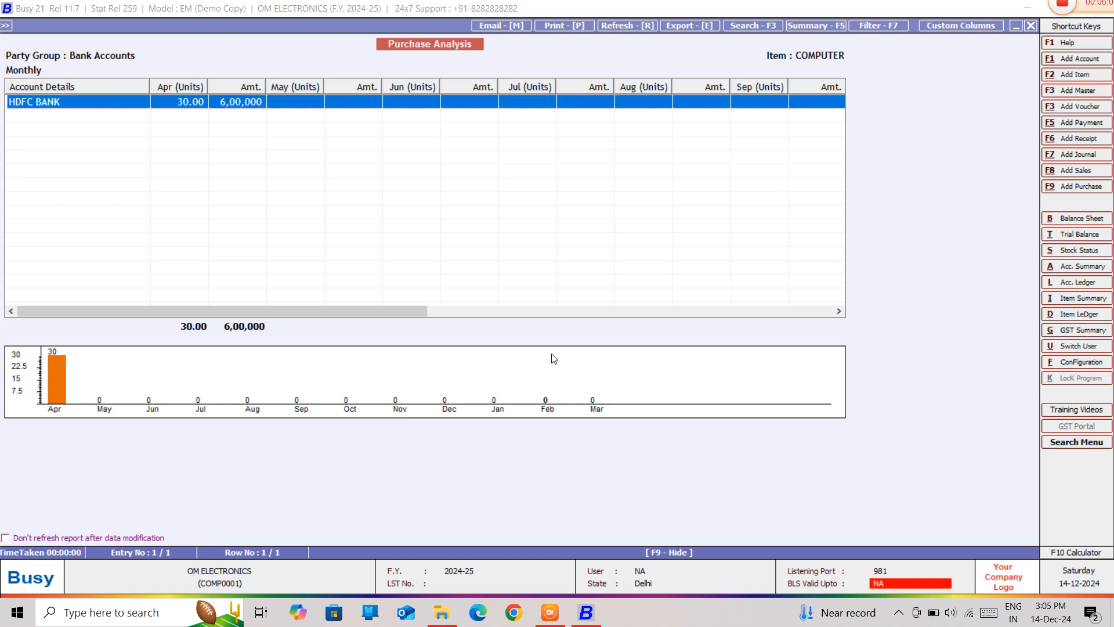
Open HDFC BANK's April purchase transactions from the report, and close the analysis after reviewing them.
{"action": "key", "text": "Return"}
{"action": "key", "text": "Return"}
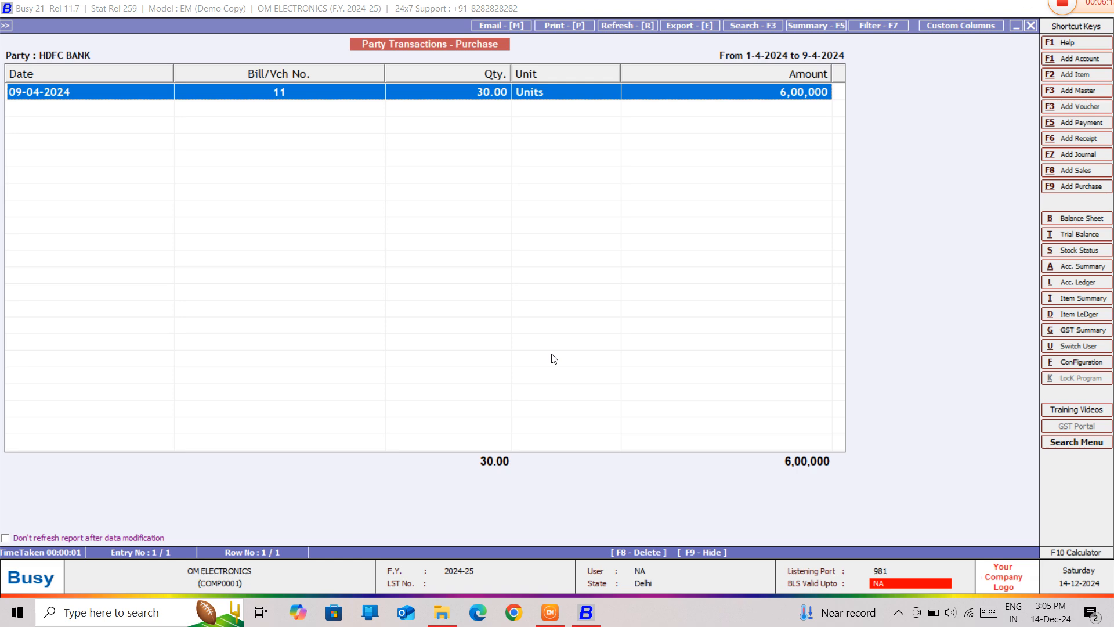
{"action": "key", "text": "Escape"}
{"action": "key", "text": "Escape"}
{"action": "key", "text": "Escape"}
{"action": "key", "text": "Escape"}
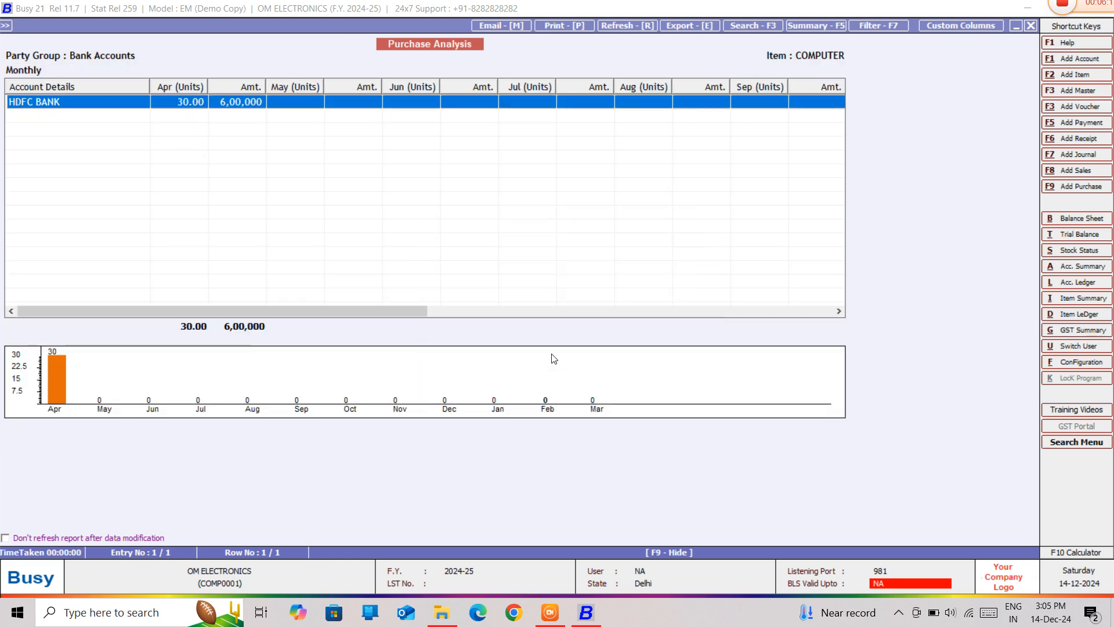
Open the monthly purchase analysis for one party and choose SONY INDIA as the party.
{"action": "key", "text": "Tab"}
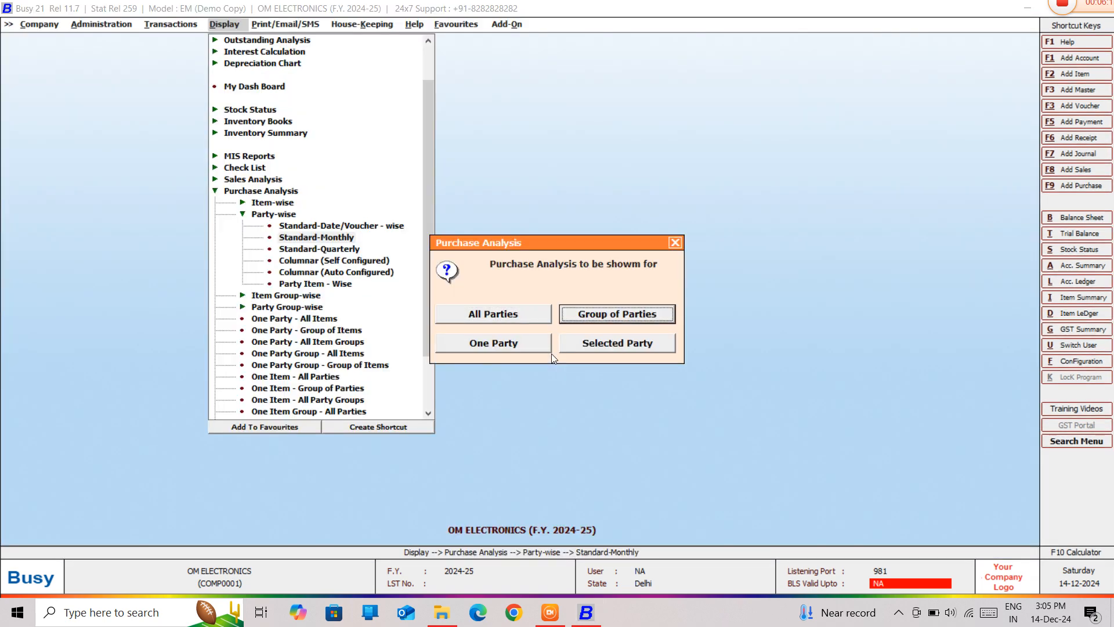
{"action": "key", "text": "Tab"}
{"action": "key", "text": "Escape"}
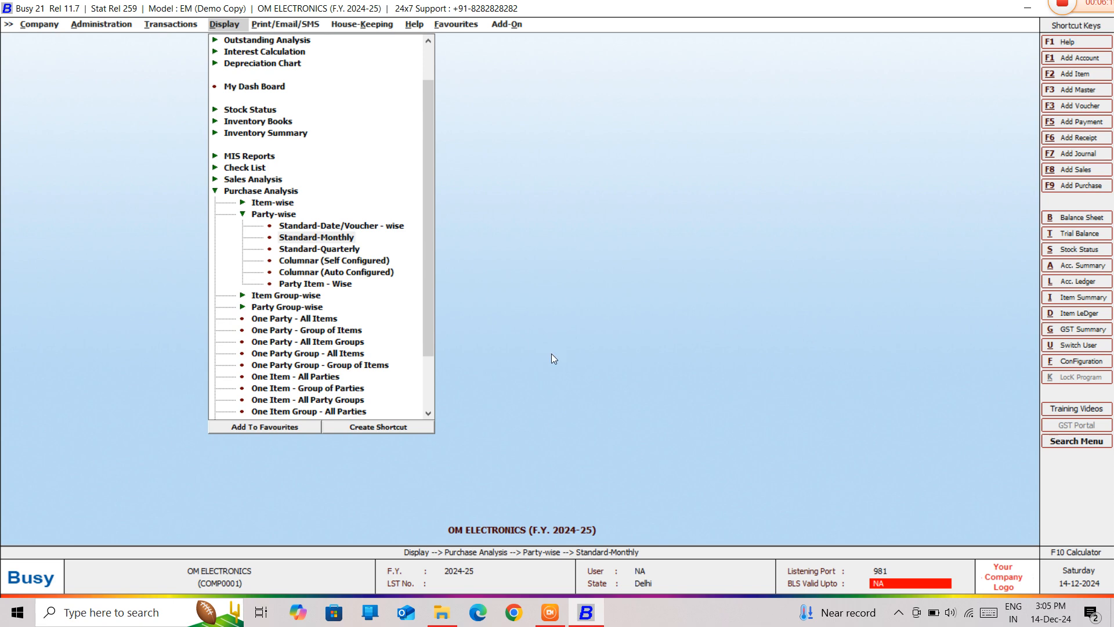
{"action": "key", "text": "Return"}
{"action": "key", "text": "space"}
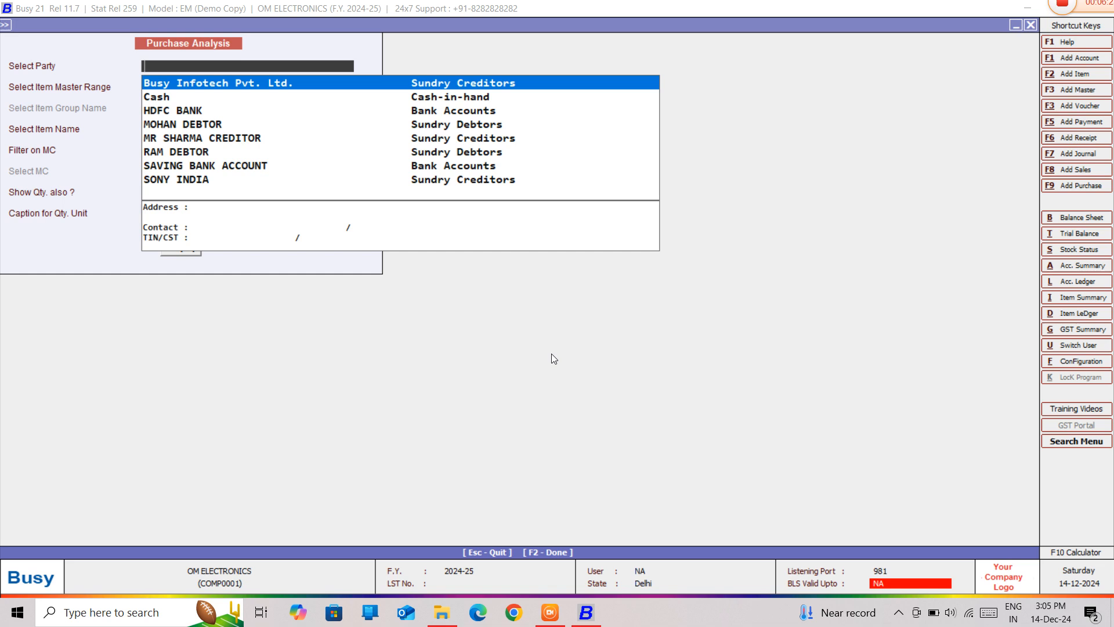
{"action": "key", "text": "Down"}
{"action": "key", "text": "Down"}
{"action": "key", "text": "Down"}
{"action": "key", "text": "Down"}
{"action": "key", "text": "Down"}
{"action": "key", "text": "Down"}
{"action": "key", "text": "Down"}
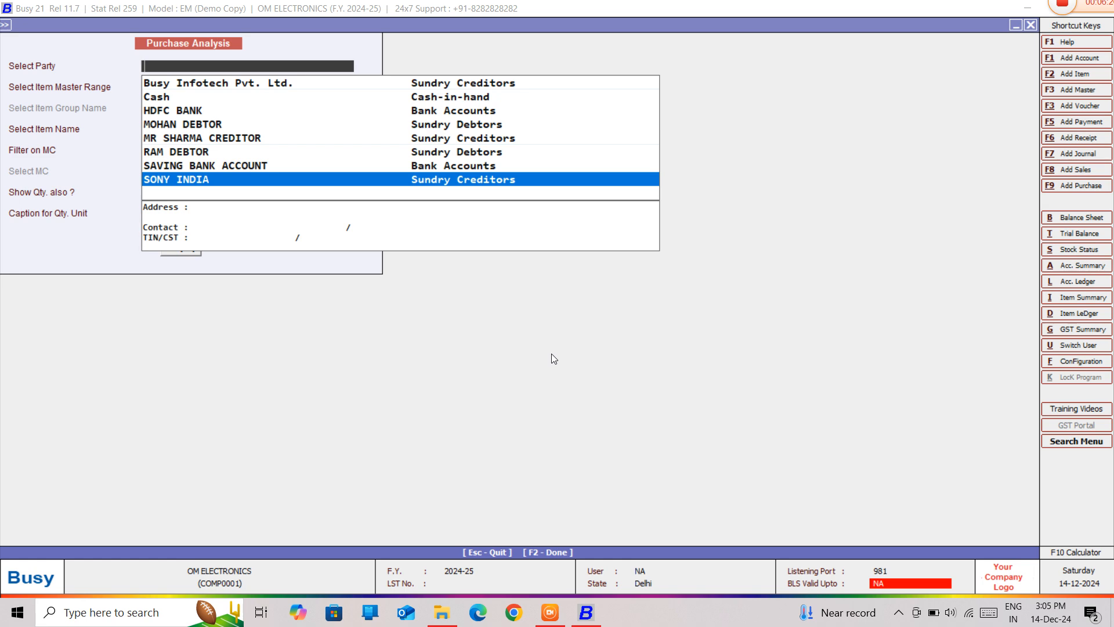
{"action": "key", "text": "Return"}
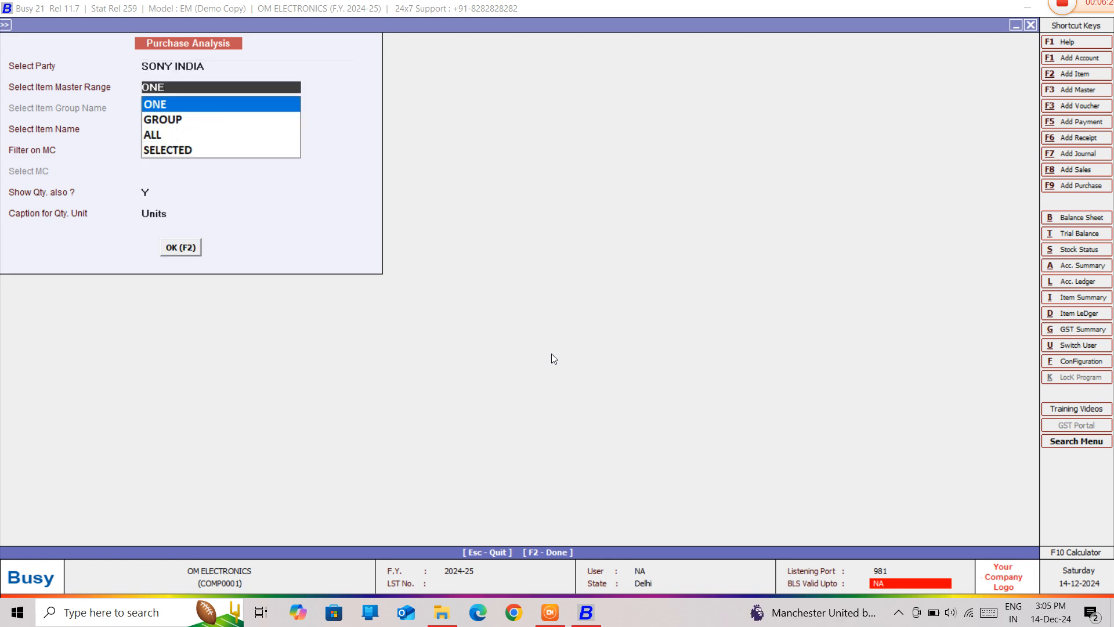
Generate SONY INDIA's report for the single item COMPUTER, with the MC filter off and quantities shown in Units.
{"action": "key", "text": "Return"}
{"action": "key", "text": "Return"}
{"action": "key", "text": "Return"}
{"action": "key", "text": "Return"}
{"action": "key", "text": "Return"}
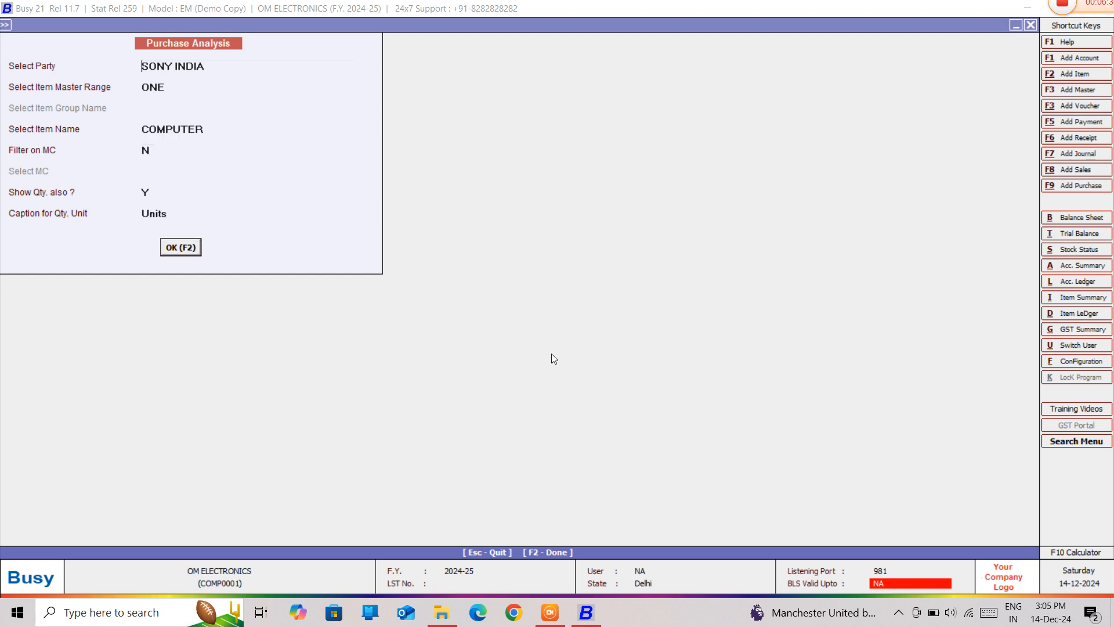
{"action": "key", "text": "Return"}
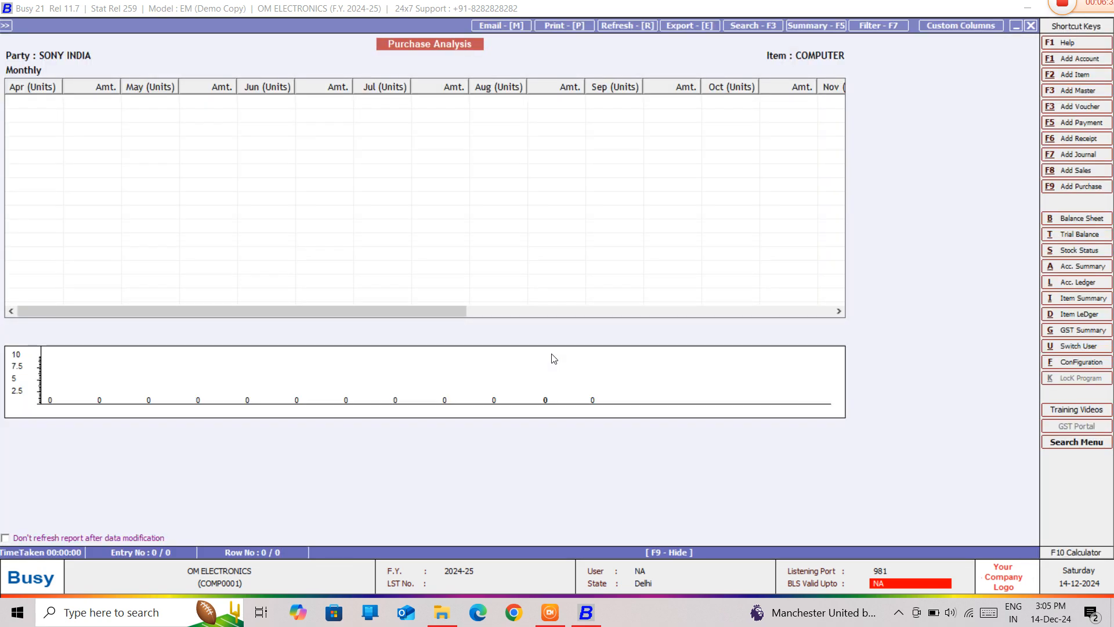
Return to the report options, set the item master range to ALL and regenerate SONY INDIA's monthly report.
{"action": "key", "text": "Escape"}
{"action": "key", "text": "Return"}
{"action": "key", "text": "Down"}
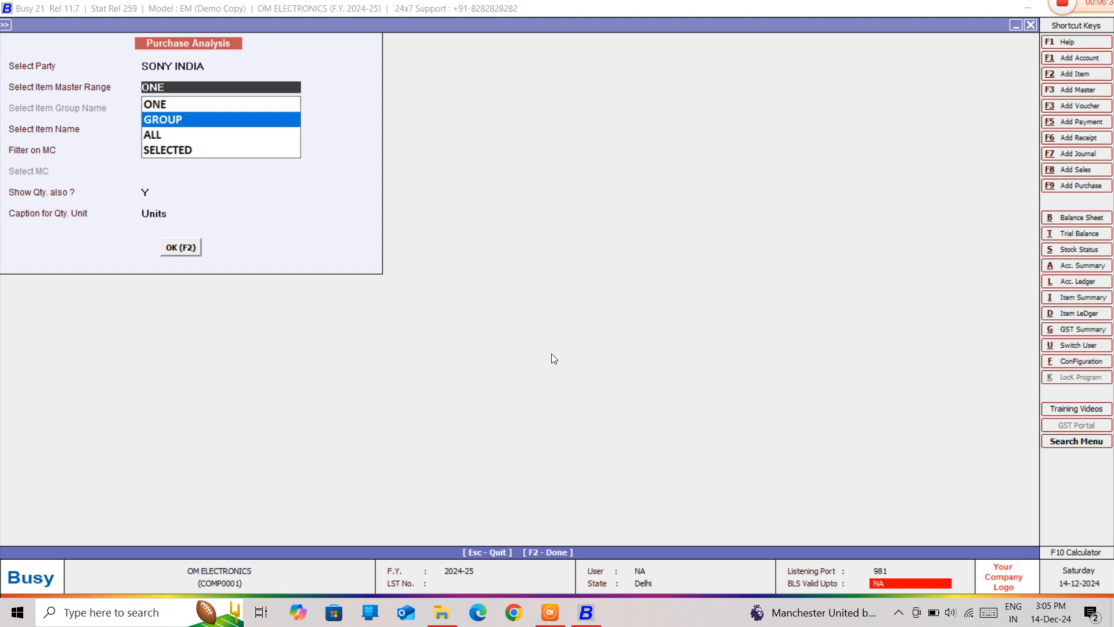
{"action": "key", "text": "Down"}
{"action": "key", "text": "Return"}
{"action": "key", "text": "Return"}
{"action": "key", "text": "Return"}
{"action": "key", "text": "Return"}
{"action": "key", "text": "Return"}
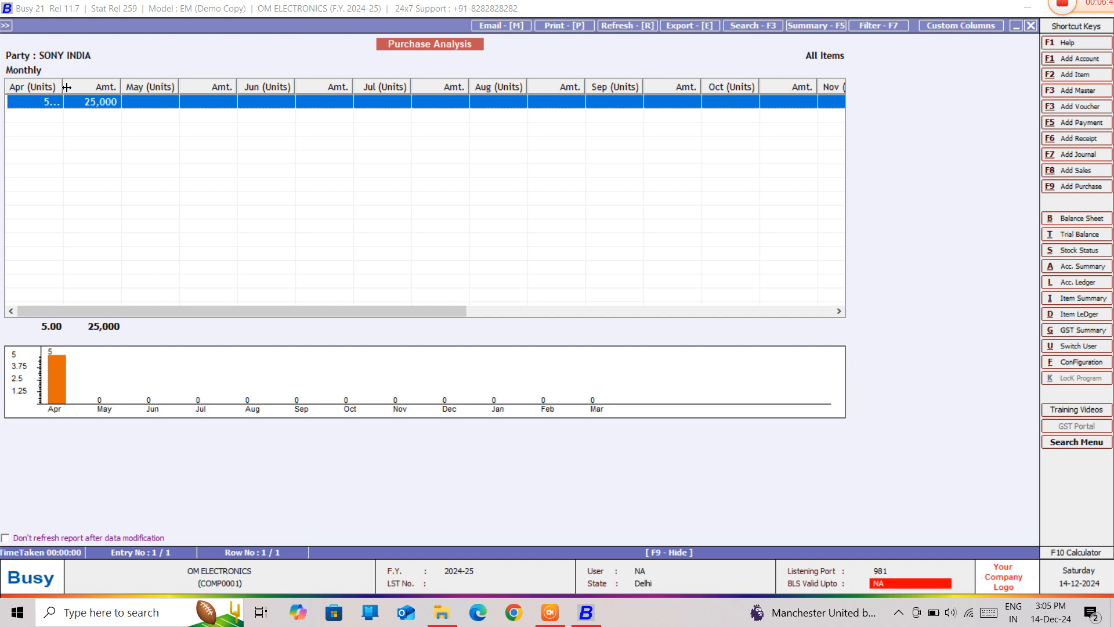
Widen the April units column slightly, and view SONY INDIA's April purchase transactions before returning to the report.
{"action": "left_click_drag", "start_coordinate": [64, 86], "coordinate": [68, 86]}
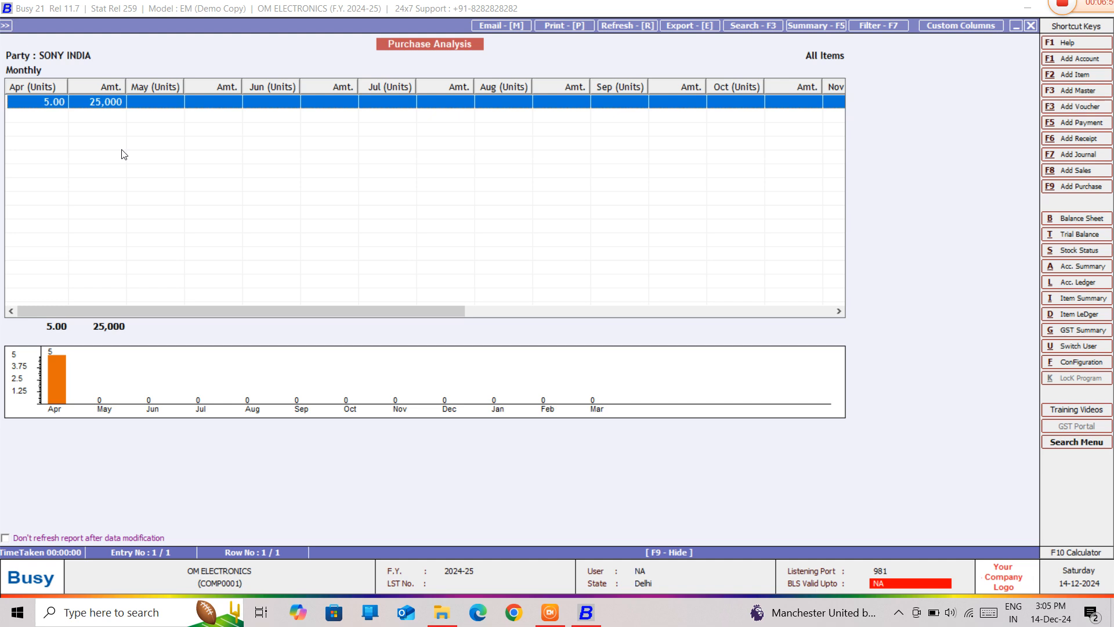
{"action": "key", "text": "Return"}
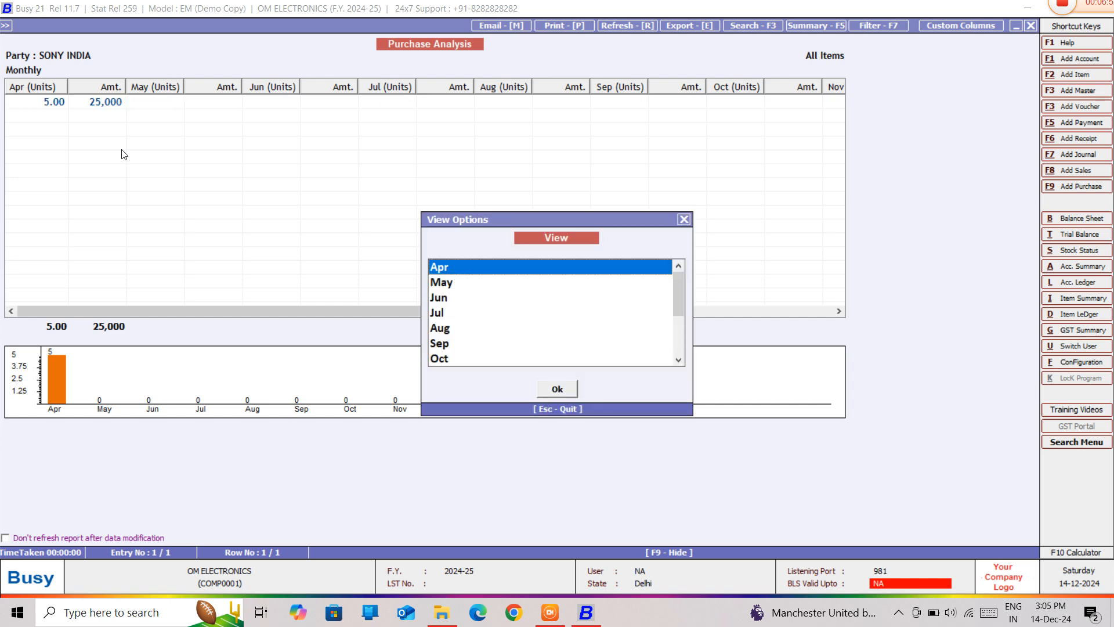
{"action": "key", "text": "Return"}
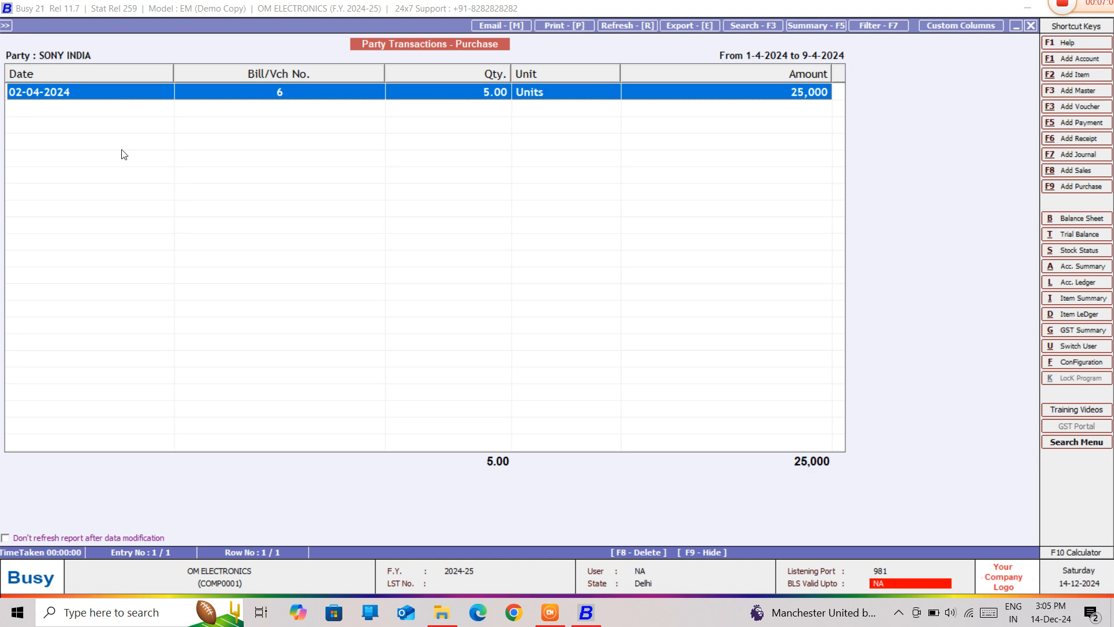
{"action": "key", "text": "Escape"}
{"action": "key", "text": "Escape"}
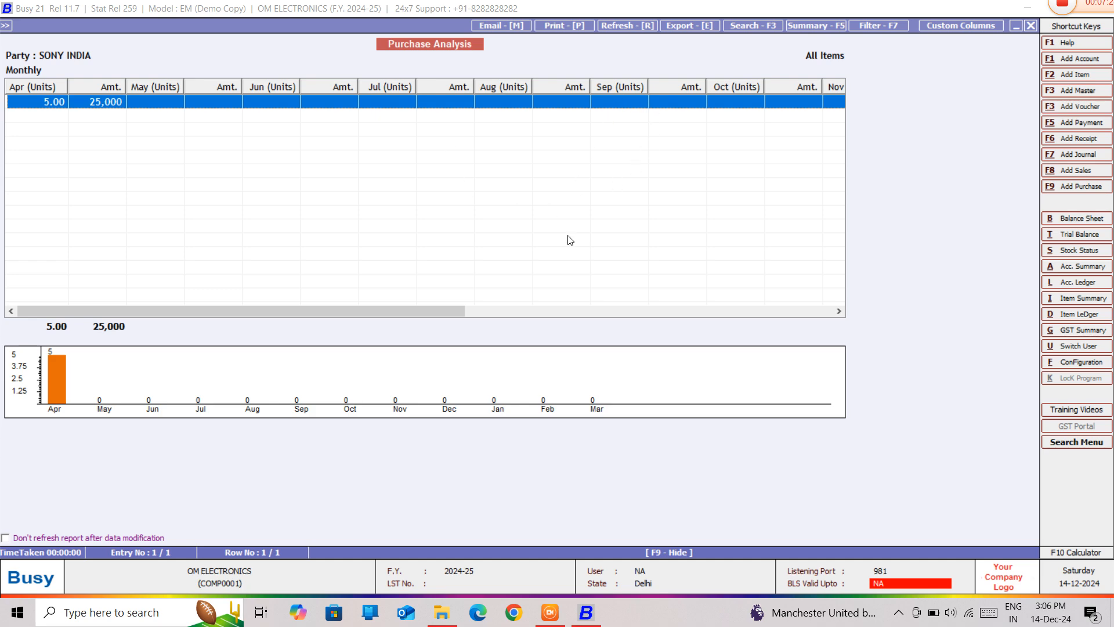
Examine the later months and the total quantity and amount columns, and close SONY INDIA's report.
{"action": "left_click", "coordinate": [510, 312]}
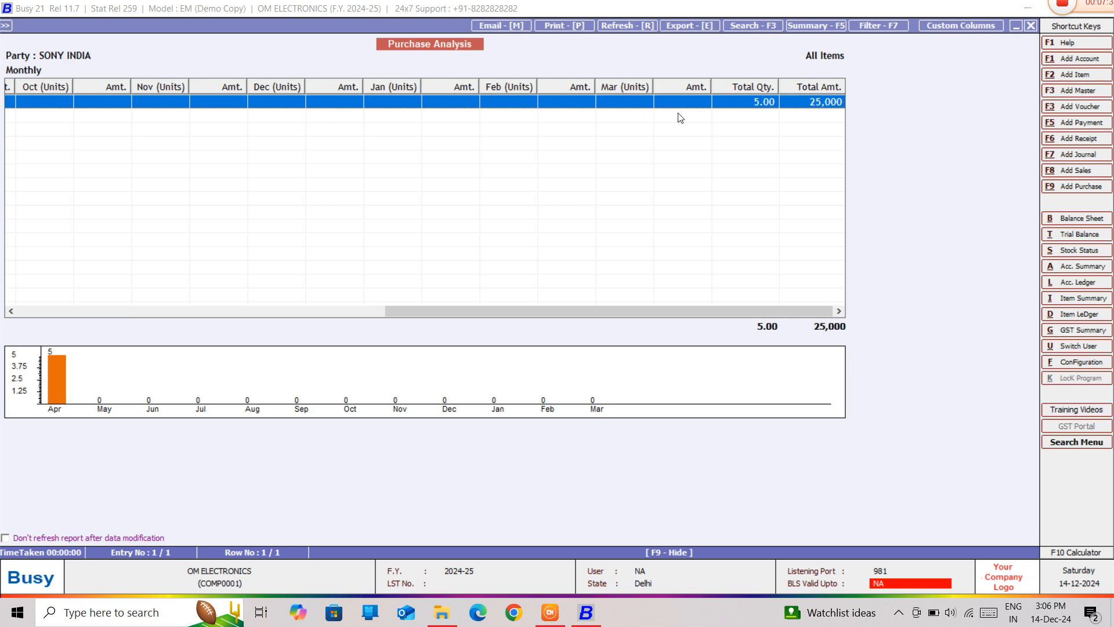
{"action": "key", "text": "Escape"}
{"action": "key", "text": "Escape"}
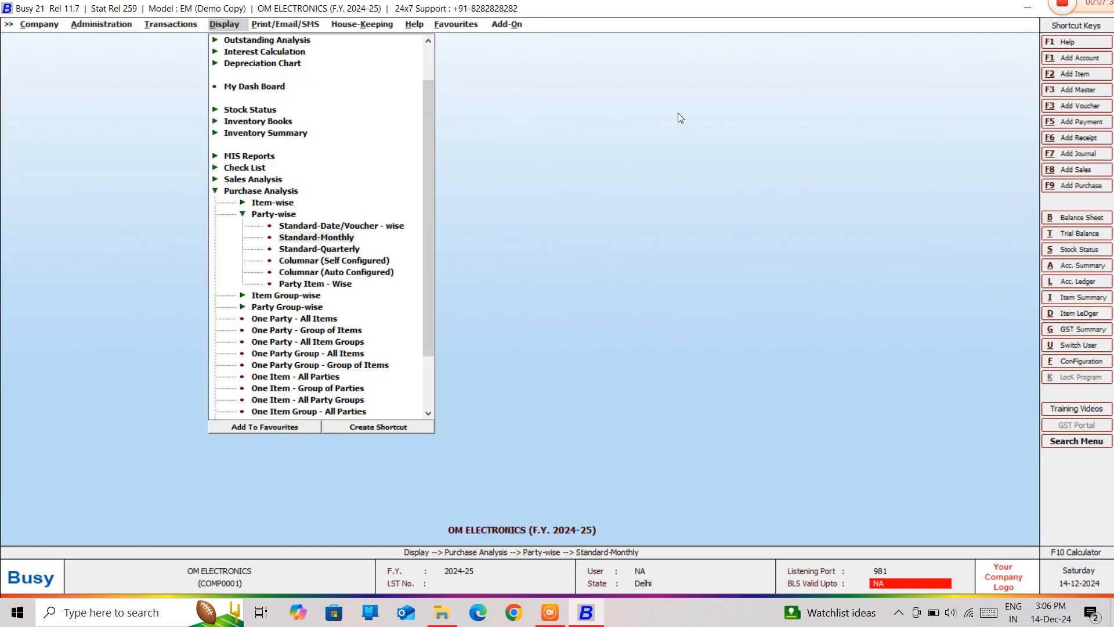
Open the monthly purchase analysis for selected parties.
{"action": "key", "text": "Tab"}
{"action": "key", "text": "Tab"}
{"action": "key", "text": "Tab"}
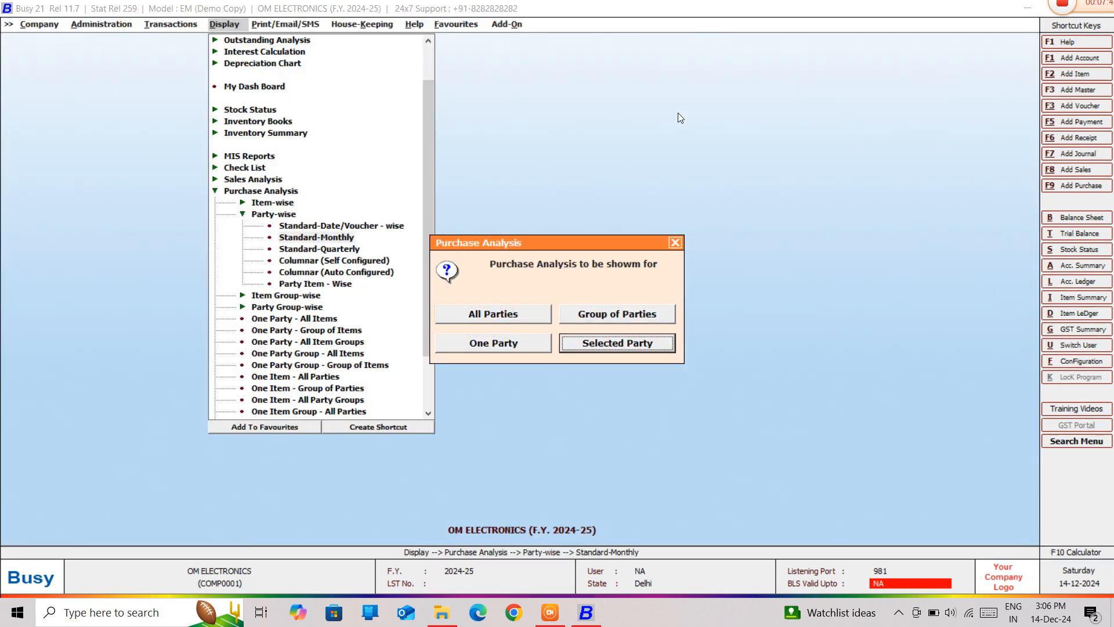
{"action": "key", "text": "Return"}
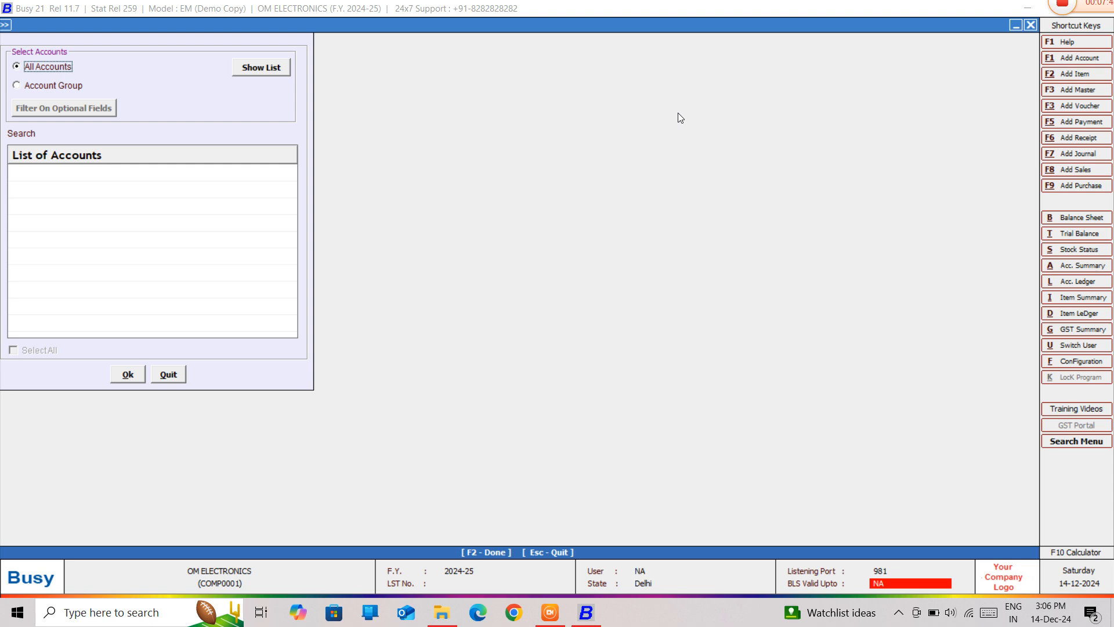
Look through the account group choices, and list all accounts for the party selection.
{"action": "left_click", "coordinate": [252, 67]}
{"action": "left_click", "coordinate": [16, 86]}
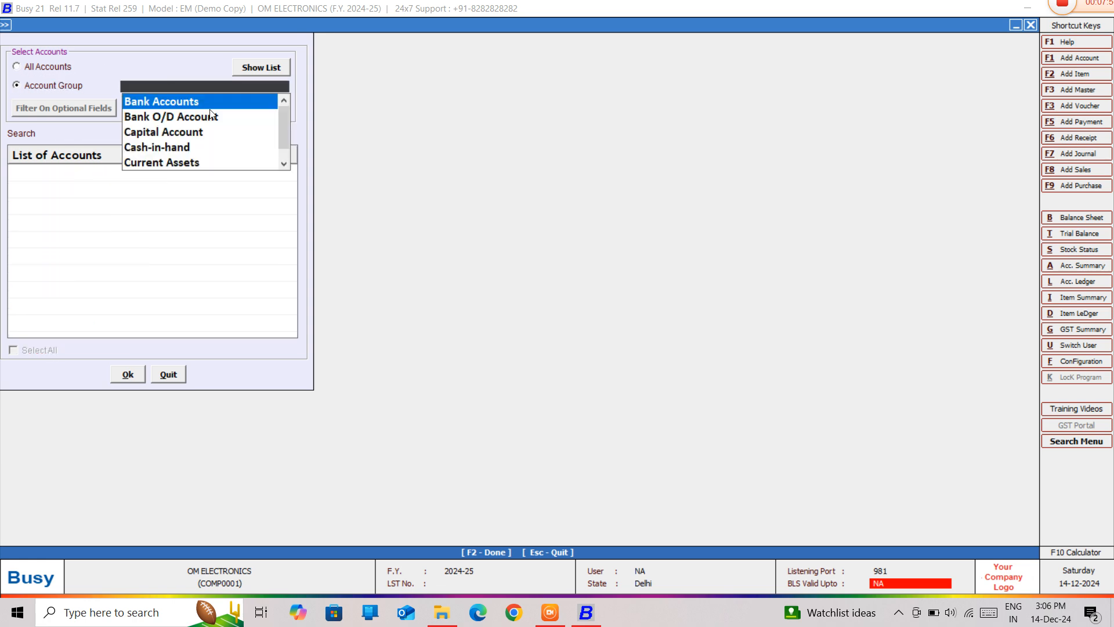
{"action": "scroll", "coordinate": [284, 154], "scroll_direction": "down", "scroll_amount": 1}
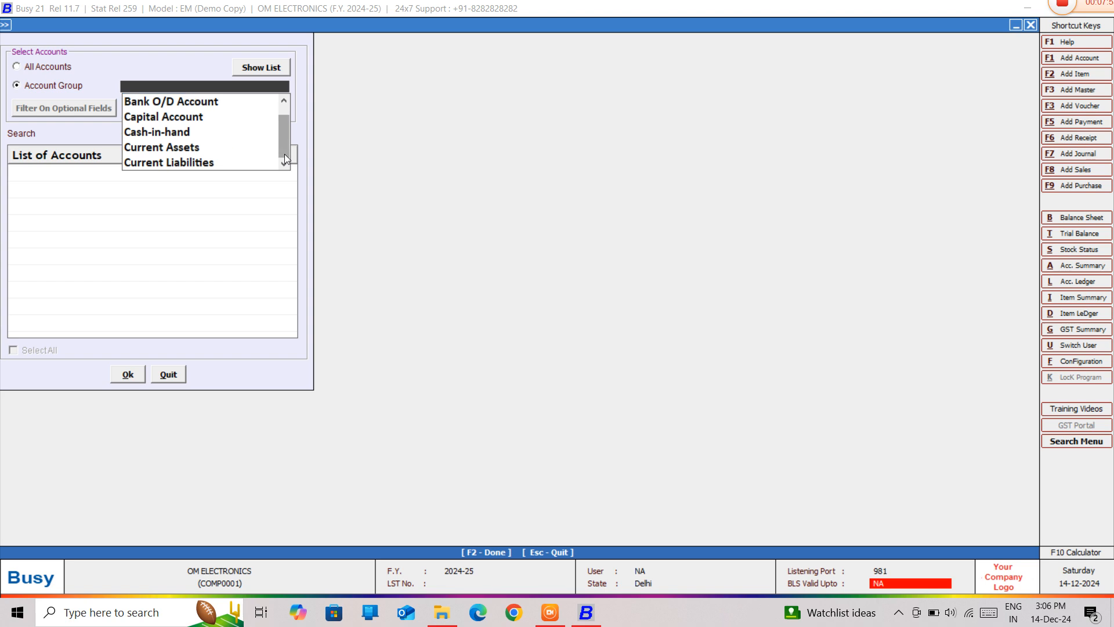
{"action": "left_click", "coordinate": [284, 100]}
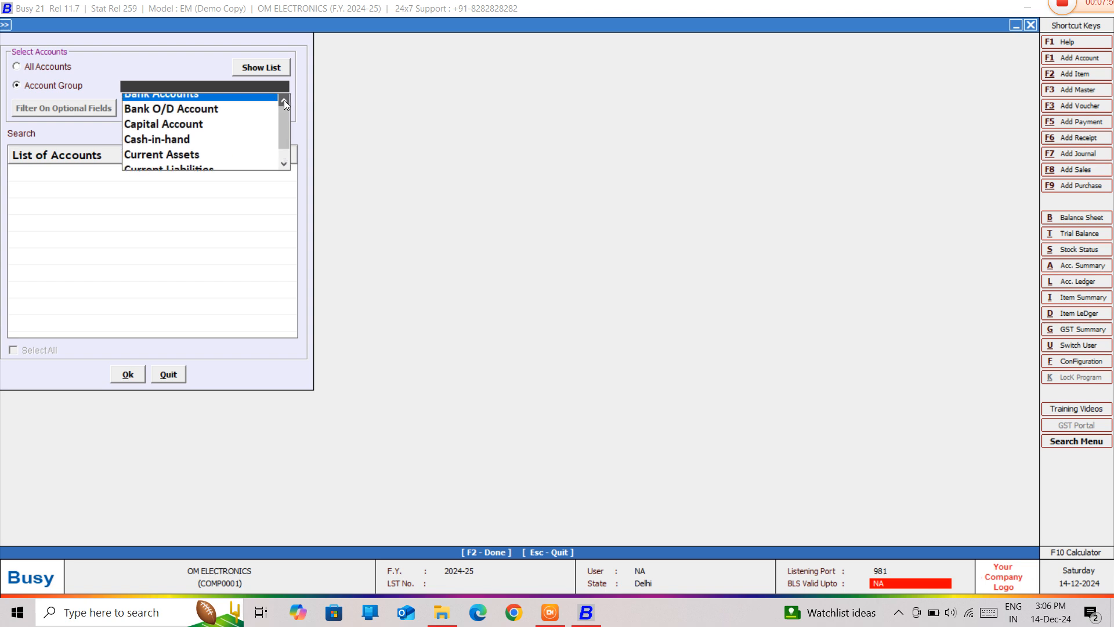
{"action": "left_click", "coordinate": [17, 68]}
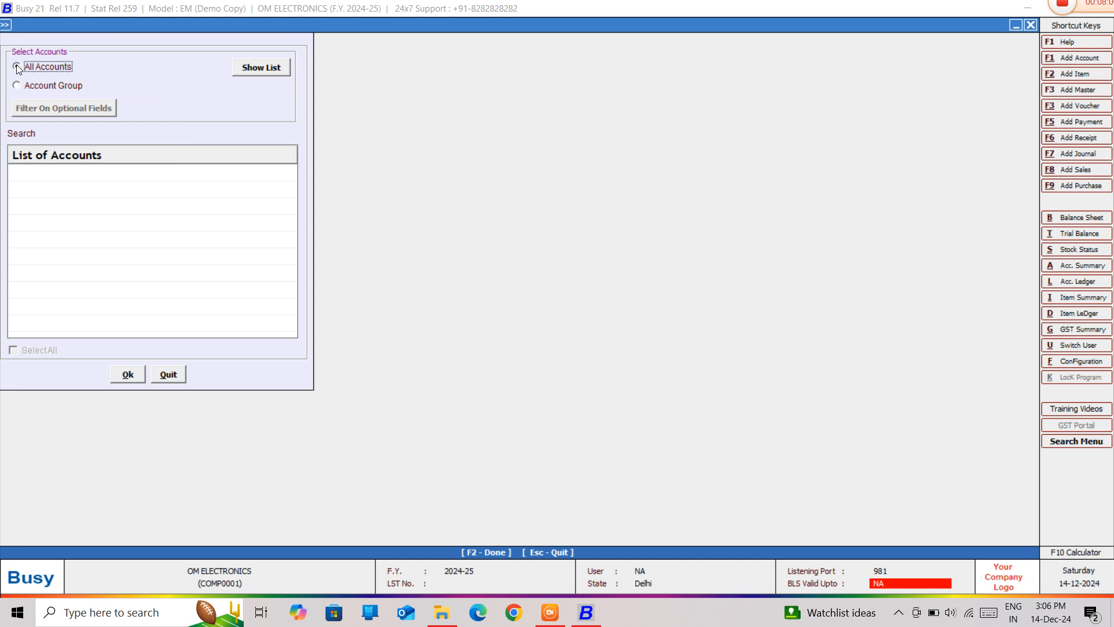
{"action": "left_click", "coordinate": [273, 75]}
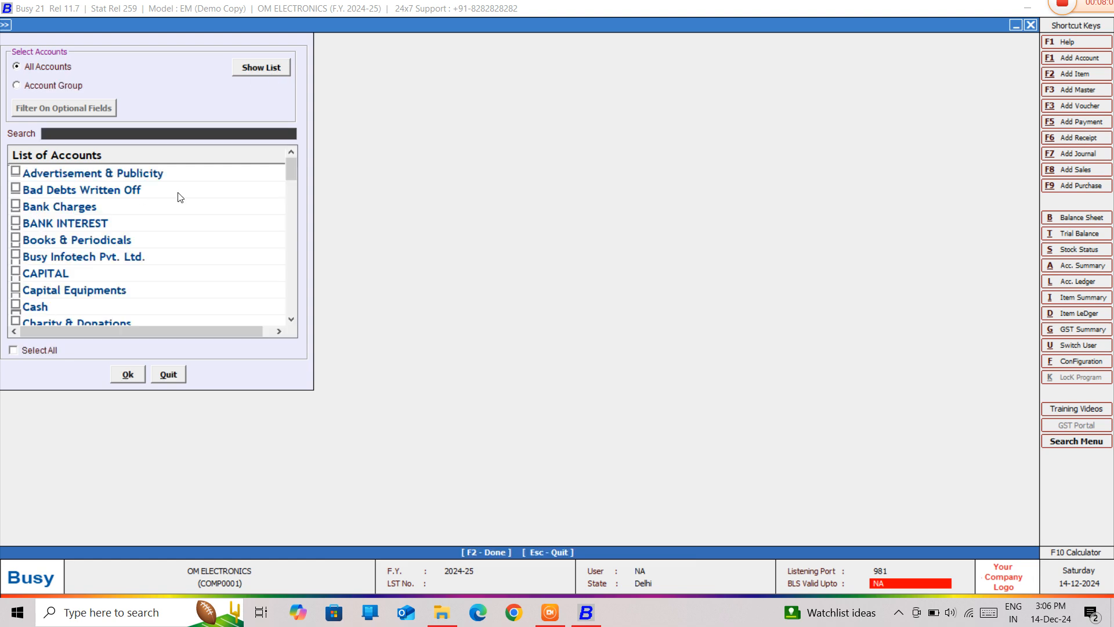
Look through the full list of accounts to its end and return to its first entry.
{"action": "key", "text": "Down"}
{"action": "key", "text": "Down"}
{"action": "key", "text": "Down"}
{"action": "key", "text": "Down"}
{"action": "key", "text": "Down"}
{"action": "key", "text": "Down"}
{"action": "key", "text": "Down"}
{"action": "key", "text": "Down"}
{"action": "key", "text": "Down"}
{"action": "key", "text": "Down"}
{"action": "key", "text": "Down"}
{"action": "key", "text": "Down"}
{"action": "key", "text": "Down"}
{"action": "key", "text": "Down"}
{"action": "key", "text": "Down"}
{"action": "key", "text": "Down"}
{"action": "key", "text": "Down"}
{"action": "key", "text": "Down"}
{"action": "key", "text": "Down"}
{"action": "key", "text": "Down"}
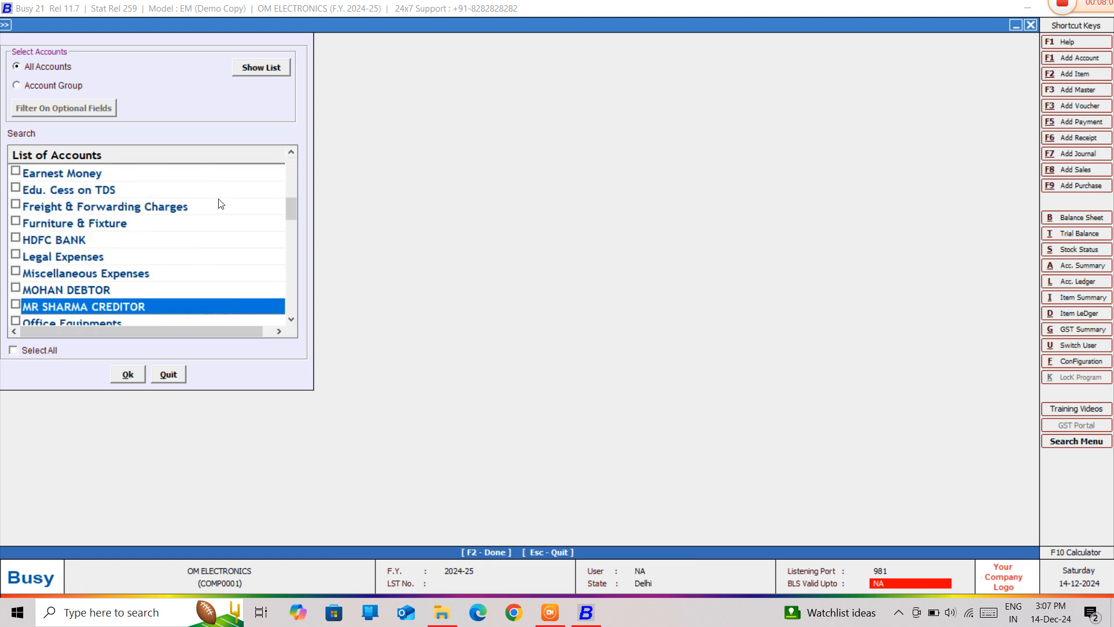
{"action": "key", "text": "Down"}
{"action": "key", "text": "Down"}
{"action": "key", "text": "Down"}
{"action": "key", "text": "Down"}
{"action": "key", "text": "Down"}
{"action": "key", "text": "Down"}
{"action": "key", "text": "Down"}
{"action": "key", "text": "Down"}
{"action": "key", "text": "Down"}
{"action": "key", "text": "Down"}
{"action": "key", "text": "Down"}
{"action": "key", "text": "Down"}
{"action": "key", "text": "Down"}
{"action": "key", "text": "Down"}
{"action": "key", "text": "Down"}
{"action": "key", "text": "Down"}
{"action": "key", "text": "Down"}
{"action": "key", "text": "Down"}
{"action": "key", "text": "Down"}
{"action": "key", "text": "Down"}
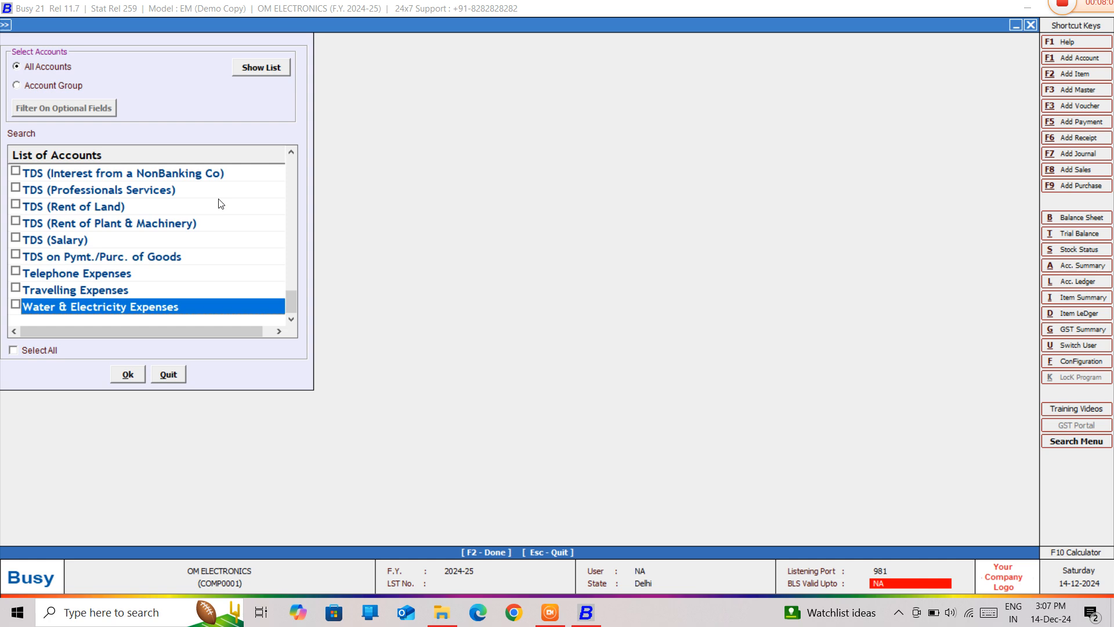
{"action": "key", "text": "Up"}
{"action": "key", "text": "Up"}
{"action": "key", "text": "Up"}
{"action": "key", "text": "Up"}
{"action": "key", "text": "Up"}
{"action": "key", "text": "Up"}
{"action": "key", "text": "Up"}
{"action": "key", "text": "Up"}
{"action": "key", "text": "Up"}
{"action": "key", "text": "Up"}
{"action": "key", "text": "Up"}
{"action": "key", "text": "Up"}
{"action": "key", "text": "Up"}
{"action": "key", "text": "Up"}
{"action": "key", "text": "Up"}
{"action": "key", "text": "Up"}
{"action": "key", "text": "Up"}
{"action": "key", "text": "Up"}
{"action": "key", "text": "Up"}
{"action": "key", "text": "Up"}
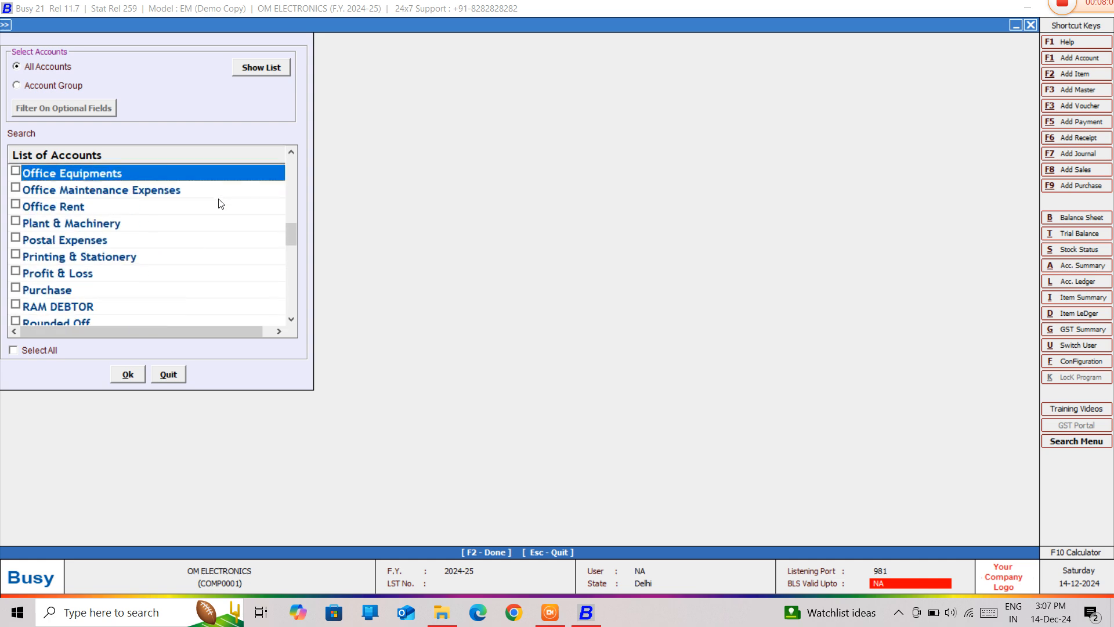
{"action": "key", "text": "Up"}
{"action": "key", "text": "Up"}
{"action": "key", "text": "Up"}
{"action": "key", "text": "Up"}
{"action": "key", "text": "Up"}
{"action": "key", "text": "Up"}
{"action": "key", "text": "Up"}
{"action": "key", "text": "Up"}
{"action": "key", "text": "Up"}
{"action": "key", "text": "Up"}
{"action": "key", "text": "Up"}
{"action": "key", "text": "Up"}
{"action": "key", "text": "Up"}
{"action": "key", "text": "Up"}
{"action": "key", "text": "Up"}
{"action": "key", "text": "Up"}
{"action": "key", "text": "Up"}
{"action": "key", "text": "Up"}
{"action": "key", "text": "Up"}
{"action": "key", "text": "Up"}
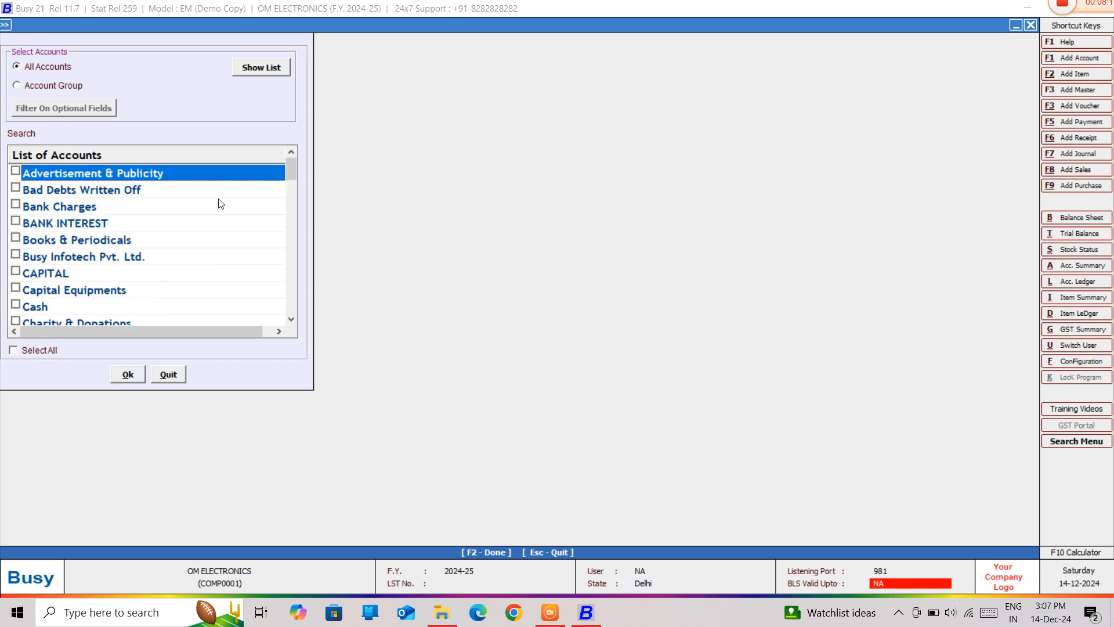
Look through the first half of the account list for parties to select, examining HDFC BANK and the debtor and creditor accounts.
{"action": "key", "text": "Down"}
{"action": "key", "text": "Down"}
{"action": "key", "text": "Down"}
{"action": "key", "text": "Down"}
{"action": "key", "text": "Down"}
{"action": "key", "text": "Down"}
{"action": "key", "text": "Down"}
{"action": "key", "text": "Down"}
{"action": "key", "text": "Down"}
{"action": "key", "text": "Down"}
{"action": "key", "text": "Down"}
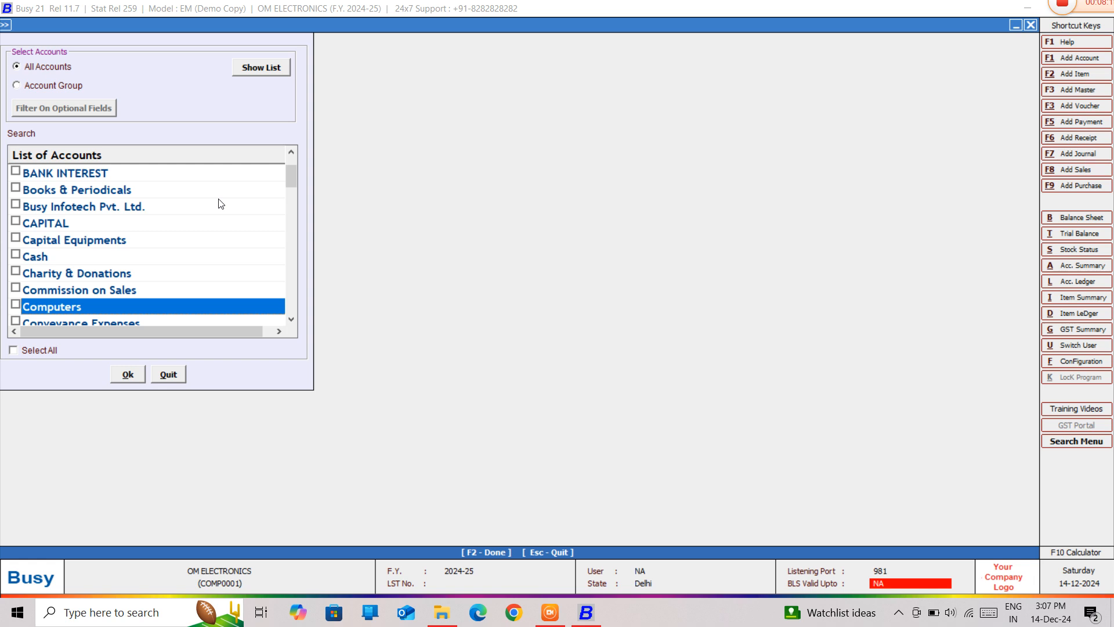
{"action": "key", "text": "Down"}
{"action": "key", "text": "Down"}
{"action": "key", "text": "Down"}
{"action": "key", "text": "Down"}
{"action": "key", "text": "Down"}
{"action": "key", "text": "Down"}
{"action": "key", "text": "Down"}
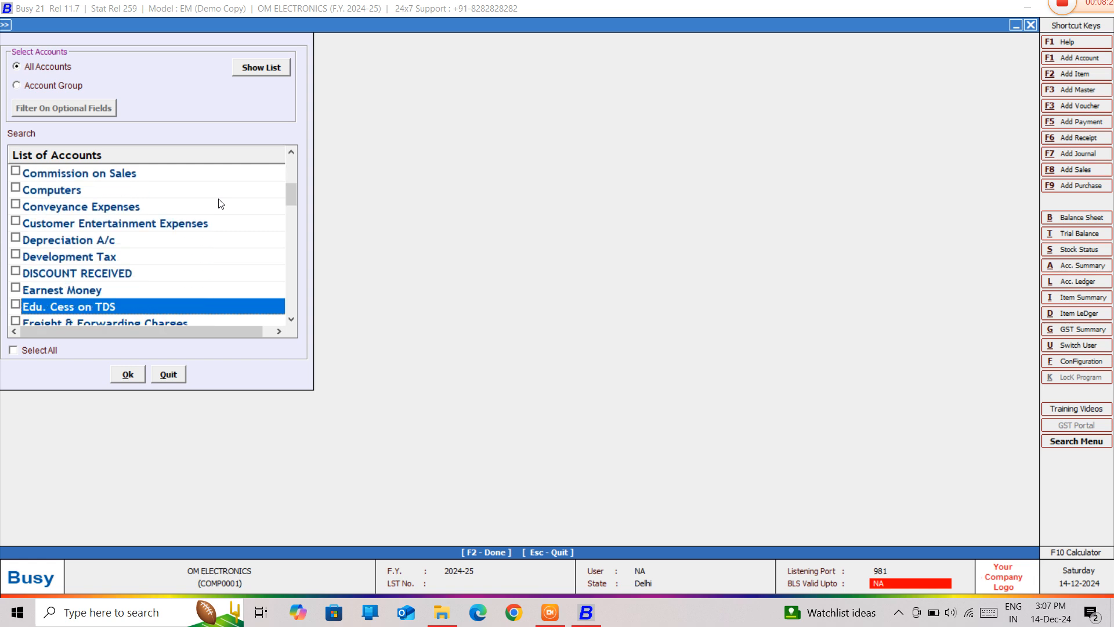
{"action": "key", "text": "Down"}
{"action": "key", "text": "Down"}
{"action": "key", "text": "Down"}
{"action": "key", "text": "Down"}
{"action": "key", "text": "Up"}
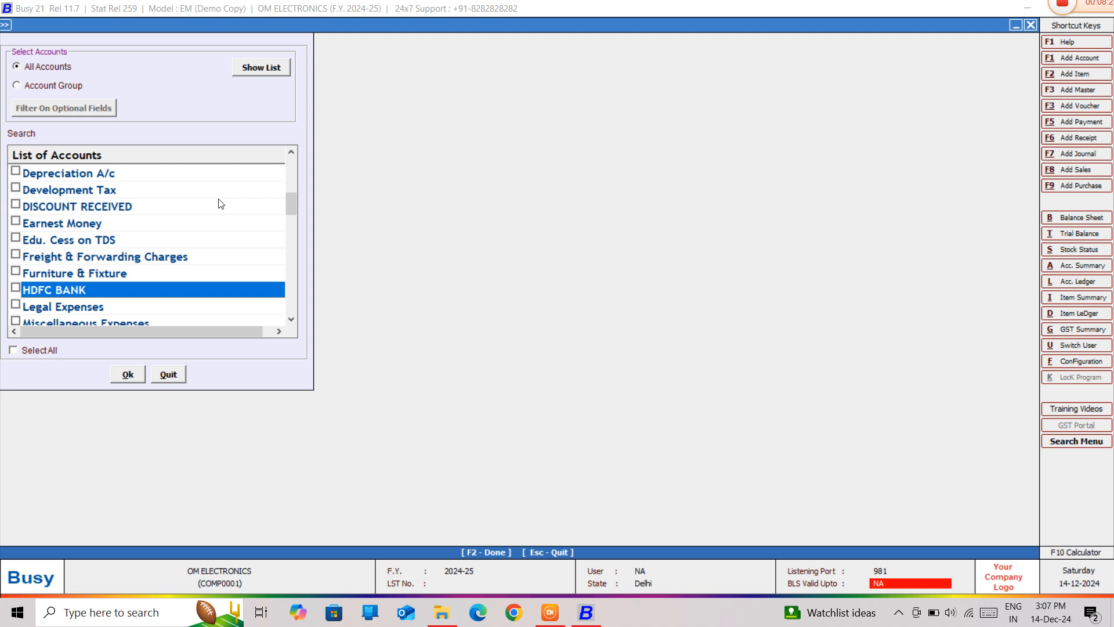
{"action": "key", "text": "Down"}
{"action": "key", "text": "Down"}
{"action": "key", "text": "Down"}
{"action": "key", "text": "Down"}
{"action": "key", "text": "Down"}
{"action": "key", "text": "Down"}
{"action": "key", "text": "Up"}
{"action": "key", "text": "Up"}
{"action": "key", "text": "Up"}
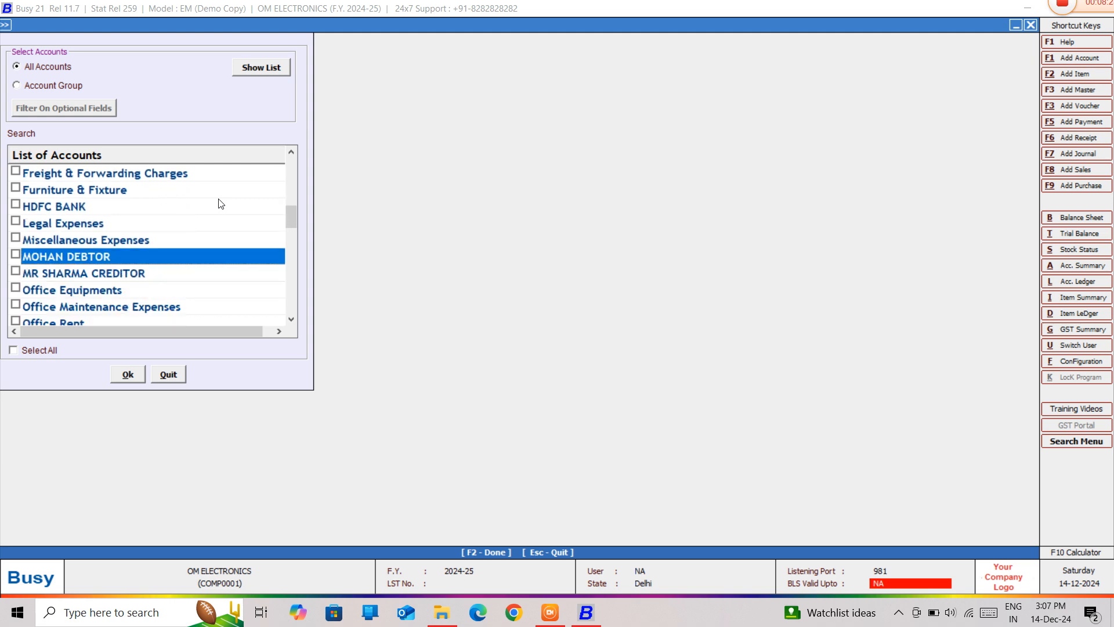
{"action": "key", "text": "Down"}
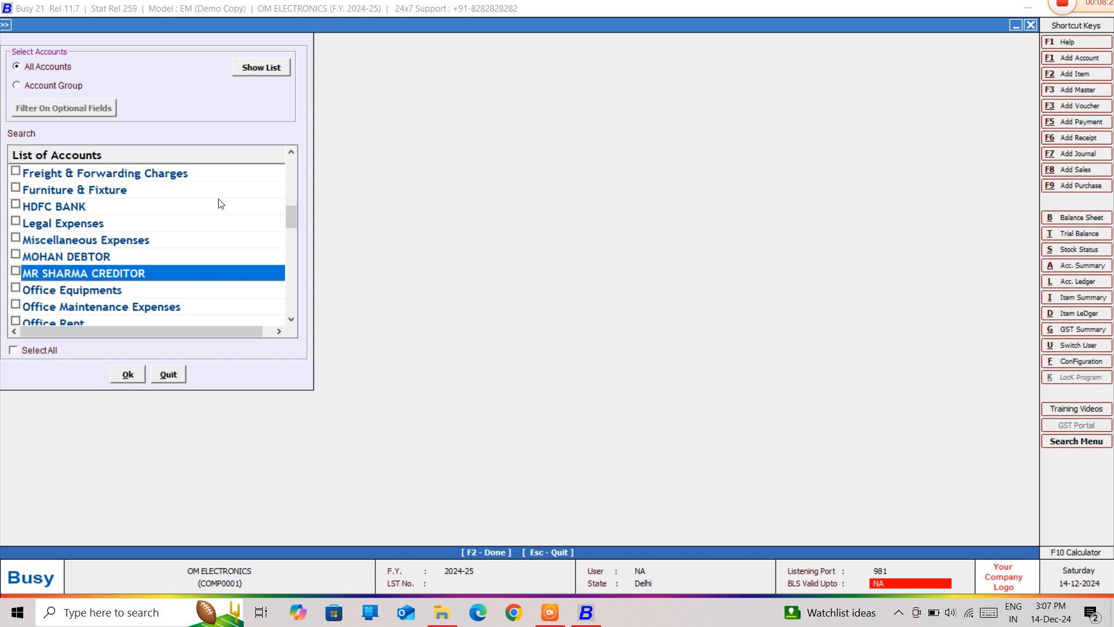
{"action": "key", "text": "Up"}
Examine the accounts further down the list for more parties, as far as the entries around SONY INDIA.
{"action": "key", "text": "Down"}
{"action": "key", "text": "Down"}
{"action": "key", "text": "Down"}
{"action": "key", "text": "Down"}
{"action": "key", "text": "Down"}
{"action": "key", "text": "Down"}
{"action": "key", "text": "Down"}
{"action": "key", "text": "Down"}
{"action": "key", "text": "Down"}
{"action": "key", "text": "Down"}
{"action": "key", "text": "Down"}
{"action": "key", "text": "Down"}
{"action": "key", "text": "Down"}
{"action": "key", "text": "Down"}
{"action": "key", "text": "Down"}
{"action": "key", "text": "Down"}
{"action": "key", "text": "Down"}
{"action": "key", "text": "Down"}
{"action": "key", "text": "Down"}
{"action": "key", "text": "Down"}
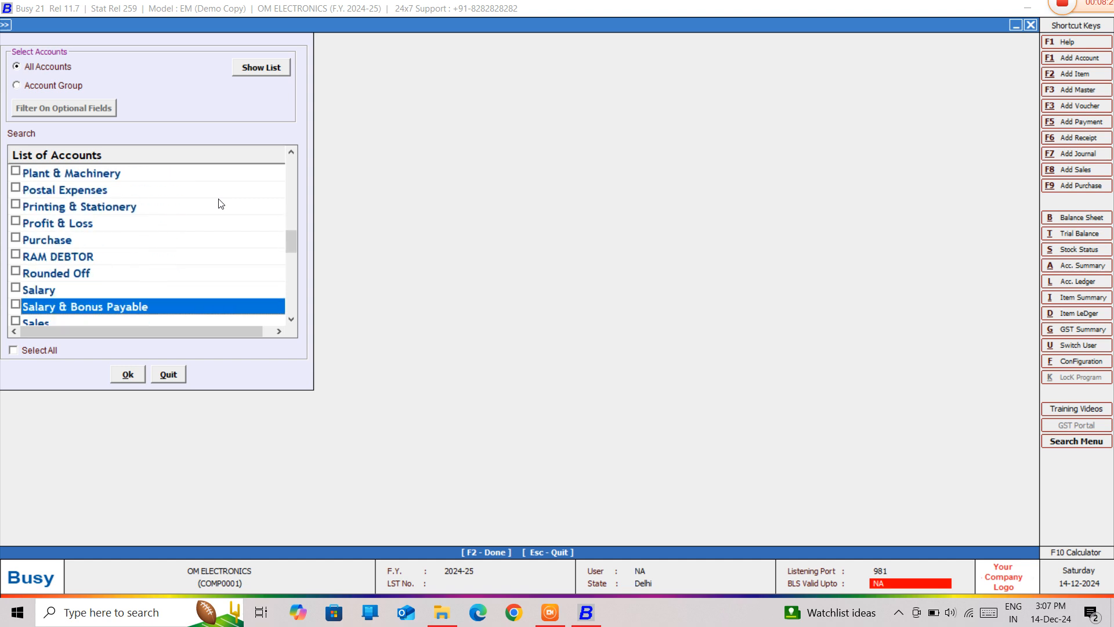
{"action": "key", "text": "Up"}
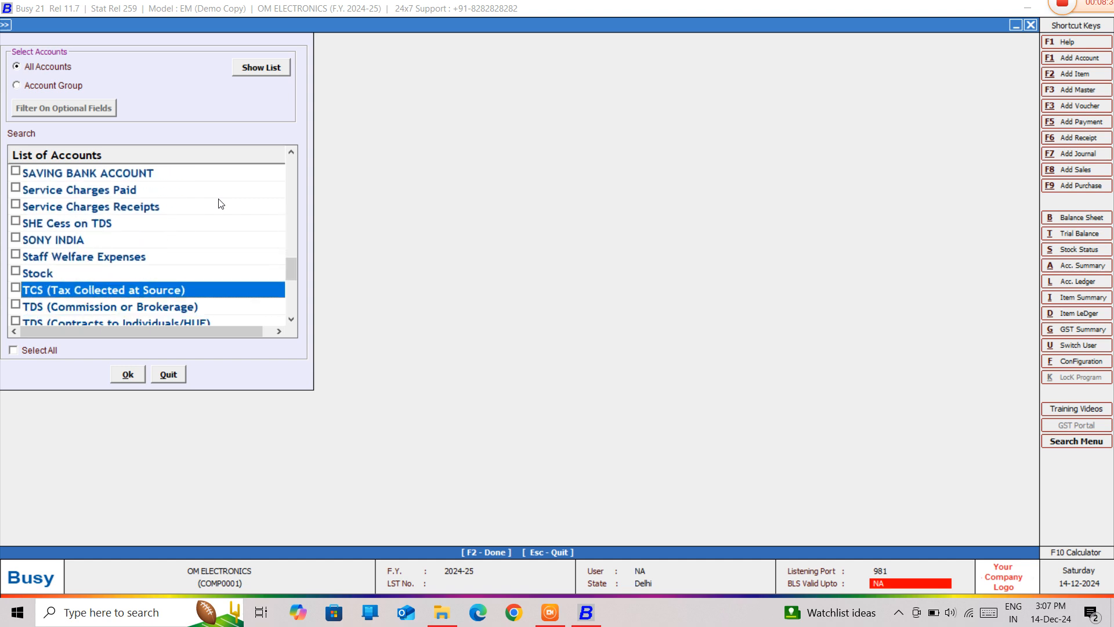
{"action": "key", "text": "Up"}
{"action": "key", "text": "Up"}
{"action": "key", "text": "Up"}
{"action": "key", "text": "Down"}
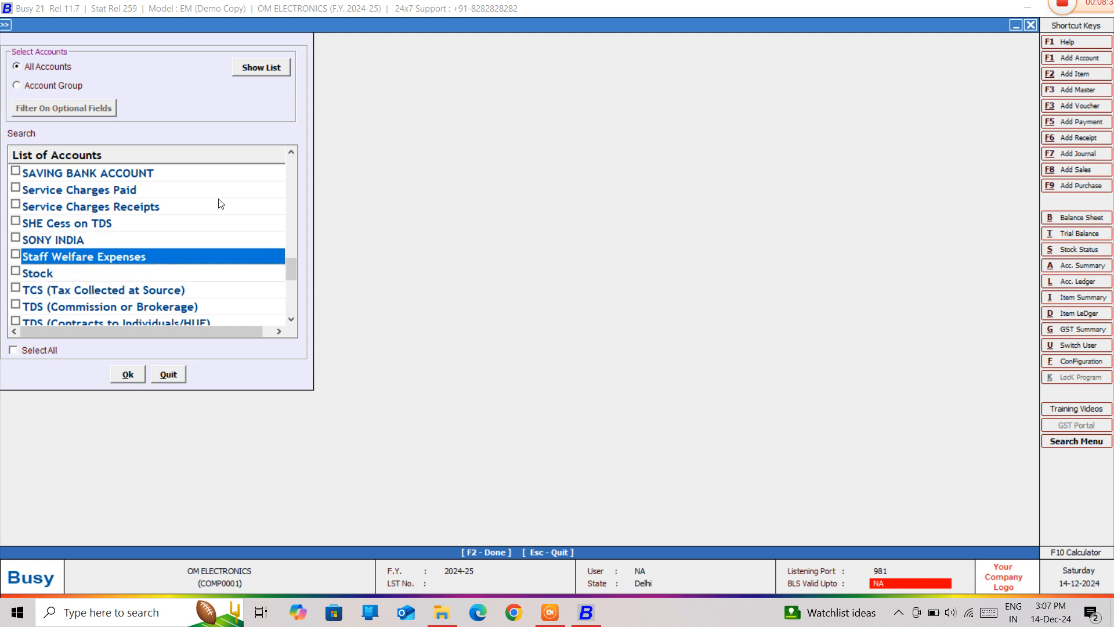
Look back through the list of accounts from the entries around SONY INDIA to the first entries.
{"action": "key", "text": "Up"}
{"action": "key", "text": "Up"}
{"action": "key", "text": "Up"}
{"action": "key", "text": "Up"}
{"action": "key", "text": "Up"}
{"action": "key", "text": "Up"}
{"action": "key", "text": "Up"}
{"action": "key", "text": "Up"}
{"action": "key", "text": "Up"}
{"action": "key", "text": "Up"}
{"action": "key", "text": "Up"}
{"action": "key", "text": "Up"}
{"action": "key", "text": "Up"}
{"action": "key", "text": "Up"}
{"action": "key", "text": "Up"}
{"action": "key", "text": "Up"}
{"action": "key", "text": "Up"}
{"action": "key", "text": "Up"}
{"action": "key", "text": "Up"}
{"action": "key", "text": "Up"}
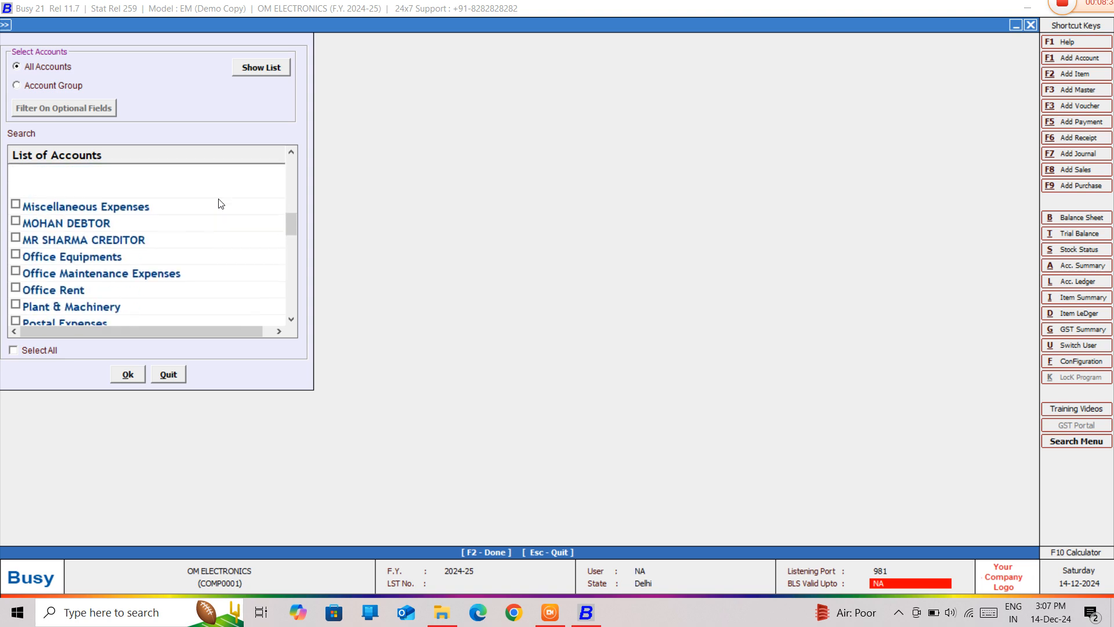
{"action": "key", "text": "Up"}
{"action": "key", "text": "Up"}
{"action": "key", "text": "Up"}
{"action": "key", "text": "Up"}
{"action": "key", "text": "Up"}
{"action": "key", "text": "Up"}
Examine the account list for parties to select, from its first entries down to the TDS accounts.
{"action": "key", "text": "Down"}
{"action": "key", "text": "Down"}
{"action": "key", "text": "Down"}
{"action": "key", "text": "Down"}
{"action": "key", "text": "Down"}
{"action": "key", "text": "Down"}
{"action": "key", "text": "Down"}
{"action": "key", "text": "Down"}
{"action": "key", "text": "Down"}
{"action": "key", "text": "Down"}
{"action": "key", "text": "Down"}
{"action": "key", "text": "Down"}
{"action": "key", "text": "Down"}
{"action": "key", "text": "Down"}
{"action": "key", "text": "Down"}
{"action": "key", "text": "Down"}
{"action": "key", "text": "Down"}
{"action": "key", "text": "Down"}
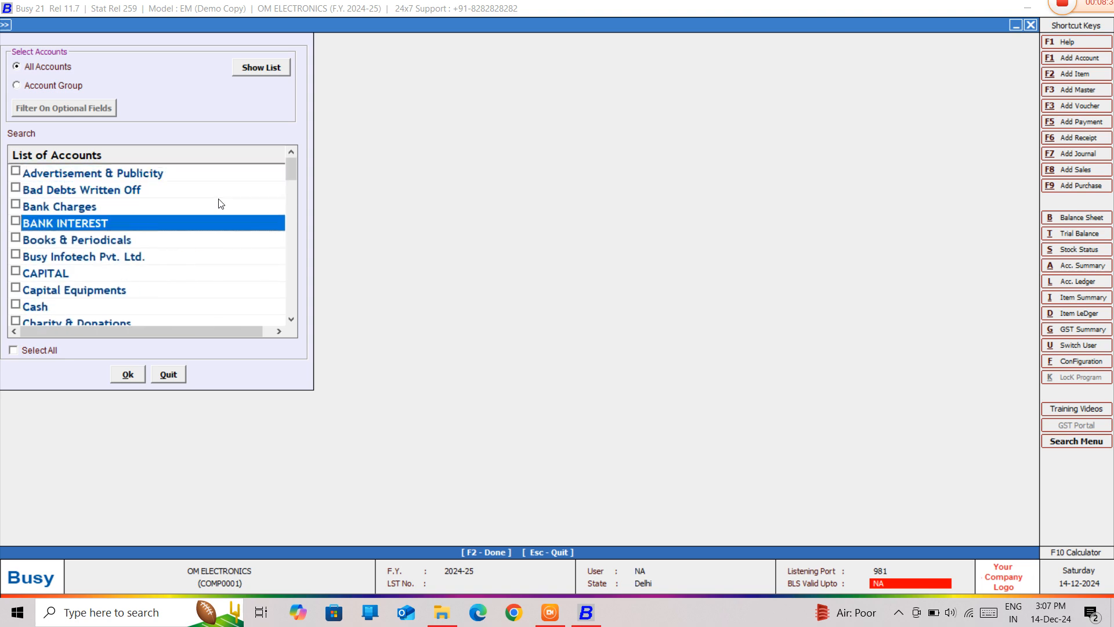
{"action": "key", "text": "Down"}
{"action": "key", "text": "Down"}
{"action": "key", "text": "Down"}
{"action": "key", "text": "Down"}
{"action": "key", "text": "Down"}
{"action": "key", "text": "Down"}
{"action": "key", "text": "Down"}
{"action": "key", "text": "Down"}
{"action": "key", "text": "Down"}
{"action": "key", "text": "Down"}
{"action": "key", "text": "Down"}
{"action": "key", "text": "Down"}
{"action": "key", "text": "Down"}
{"action": "key", "text": "Down"}
{"action": "key", "text": "Down"}
{"action": "key", "text": "Down"}
{"action": "key", "text": "Down"}
{"action": "key", "text": "Down"}
{"action": "key", "text": "Down"}
{"action": "key", "text": "Down"}
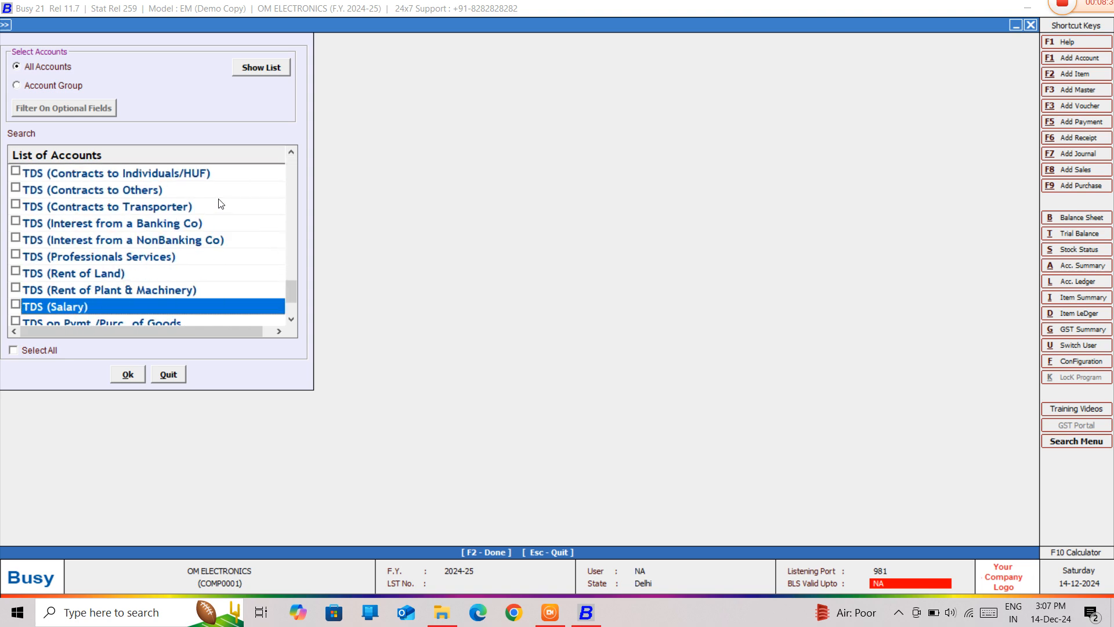
Select the creditor account listed just after the debtor account for the party selection, alongside HDFC BANK.
{"action": "key", "text": "Up"}
{"action": "key", "text": "Up"}
{"action": "key", "text": "Up"}
{"action": "key", "text": "Up"}
{"action": "key", "text": "Up"}
{"action": "key", "text": "Up"}
{"action": "key", "text": "Up"}
{"action": "key", "text": "Up"}
{"action": "key", "text": "Up"}
{"action": "key", "text": "Up"}
{"action": "key", "text": "Up"}
{"action": "key", "text": "Up"}
{"action": "key", "text": "Up"}
{"action": "key", "text": "Up"}
{"action": "key", "text": "Up"}
{"action": "key", "text": "Up"}
{"action": "key", "text": "Up"}
{"action": "key", "text": "Up"}
{"action": "key", "text": "Up"}
{"action": "key", "text": "Up"}
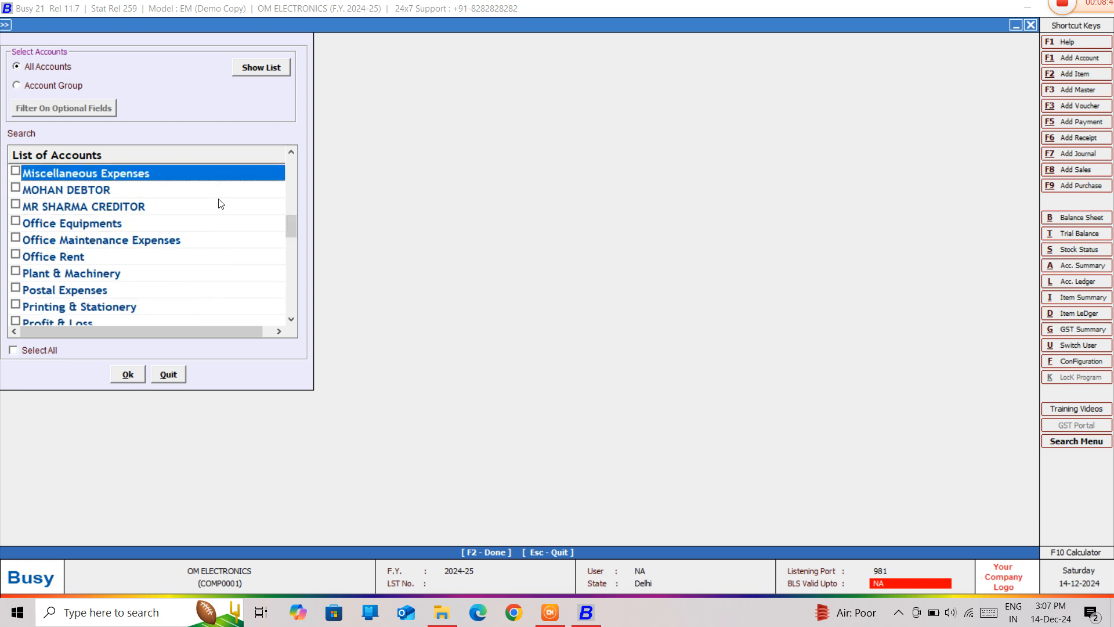
{"action": "key", "text": "Down"}
{"action": "key", "text": "Down"}
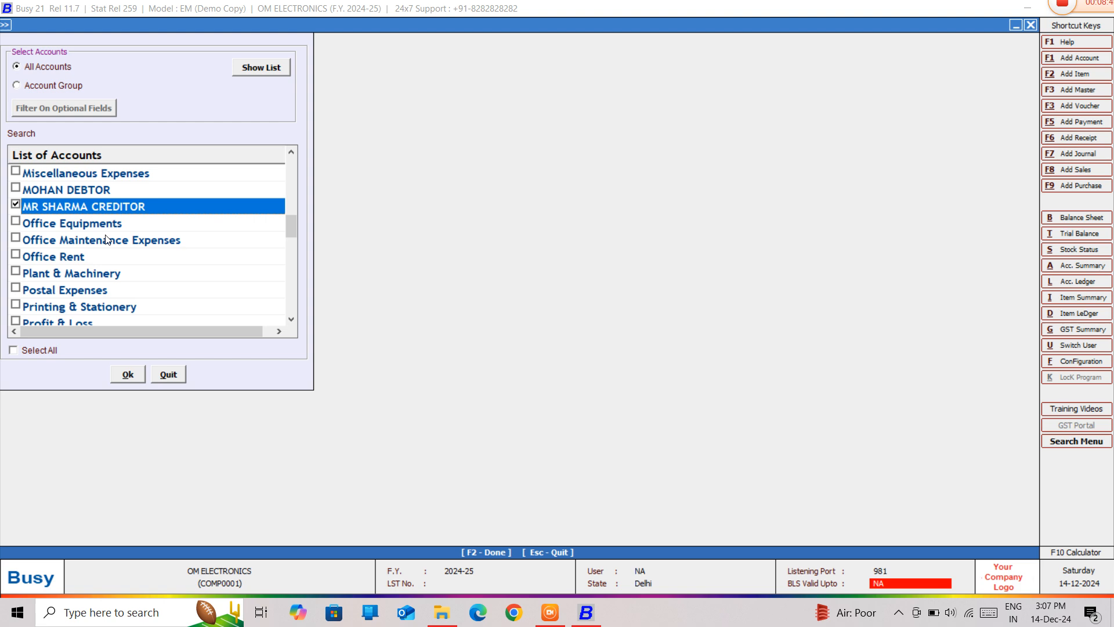
{"action": "scroll", "coordinate": [105, 239], "scroll_direction": "up", "scroll_amount": 2}
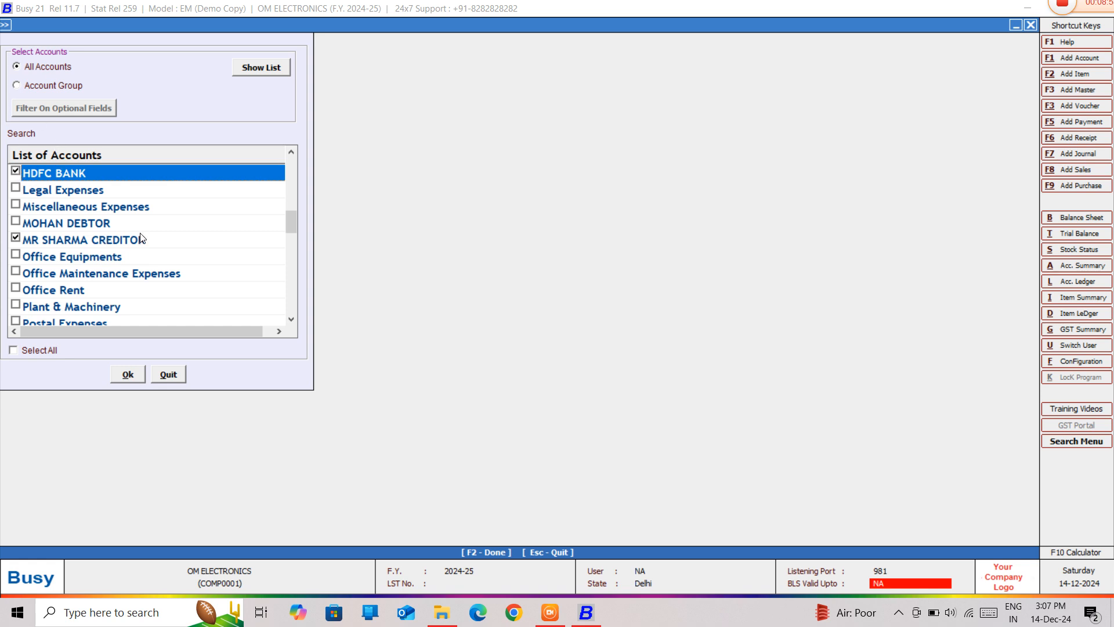
Search the list of accounts for SO and add SONY INDIA to the selected parties.
{"action": "scroll", "coordinate": [141, 238], "scroll_direction": "down", "scroll_amount": 5}
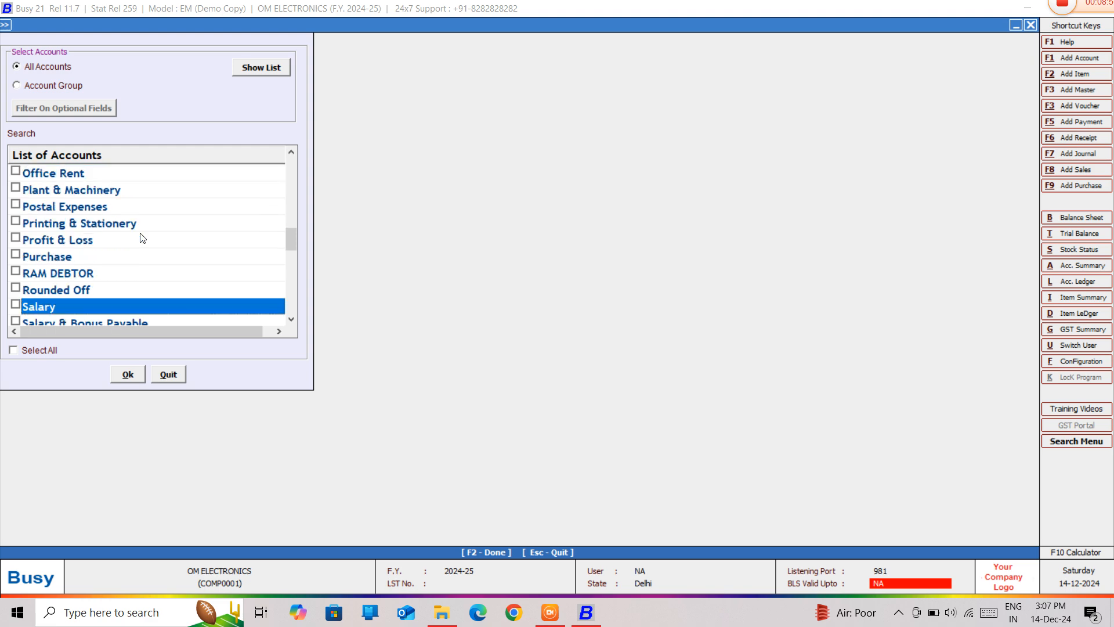
{"action": "scroll", "coordinate": [141, 238], "scroll_direction": "up", "scroll_amount": 3}
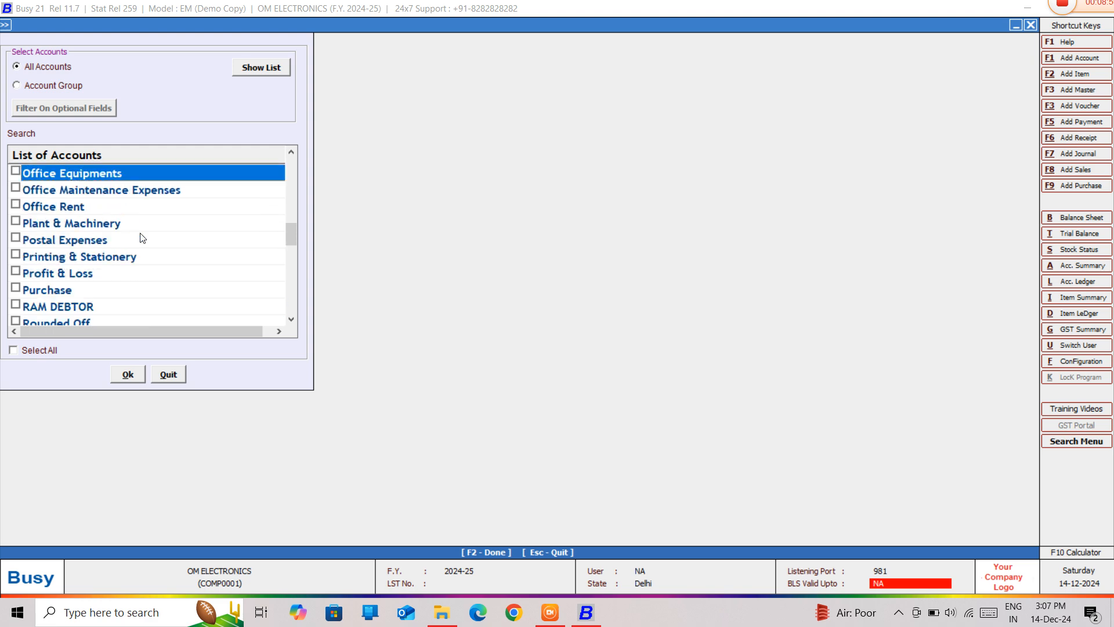
{"action": "left_click", "coordinate": [71, 133]}
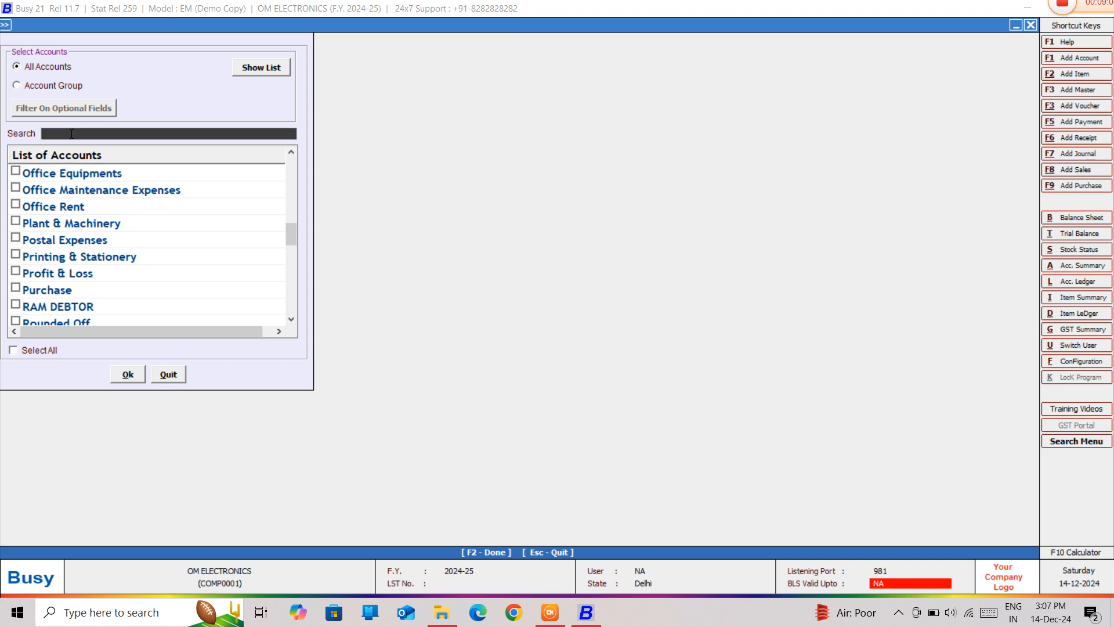
{"action": "type", "text": "SO"}
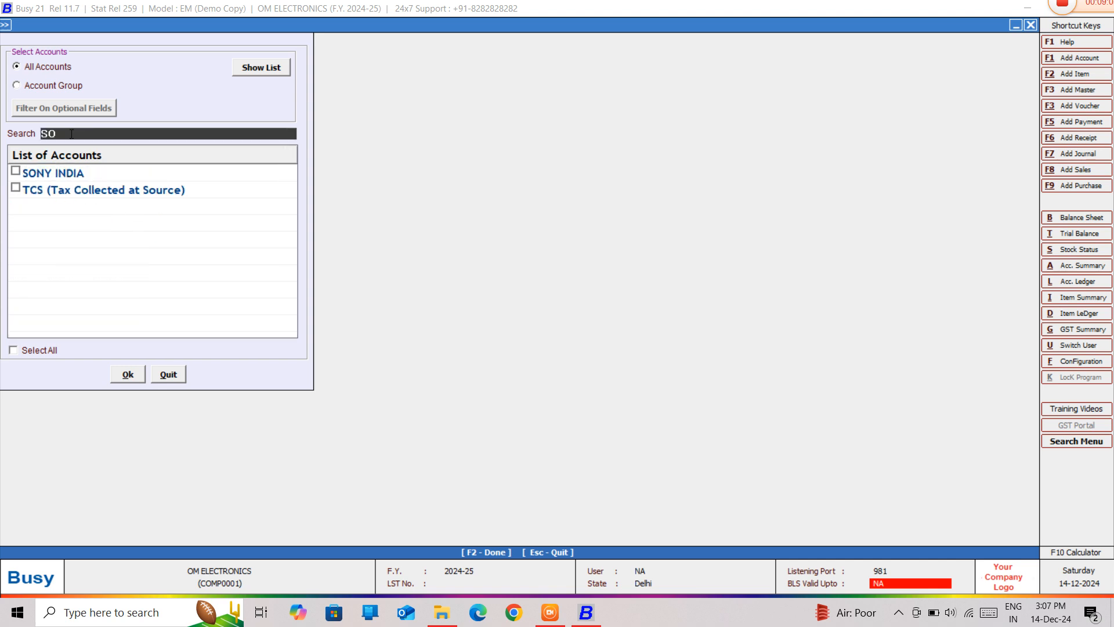
{"action": "left_click", "coordinate": [14, 172]}
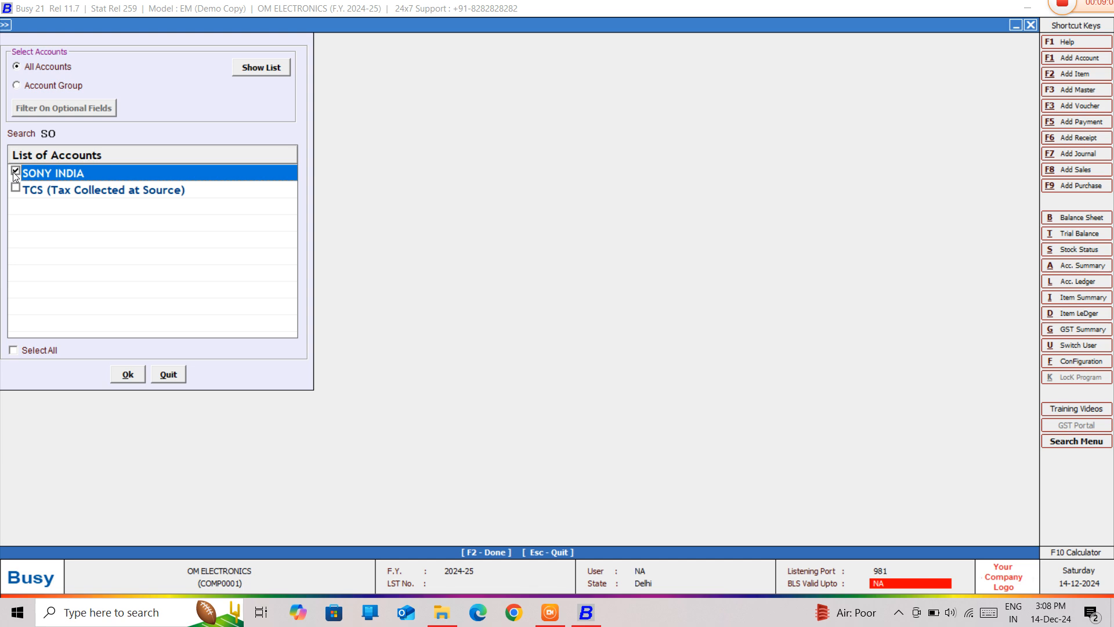
Replace the account search with HD to check the HDFC BANK selection, and confirm the selected parties.
{"action": "left_click", "coordinate": [79, 135]}
{"action": "key", "text": "BackSpace"}
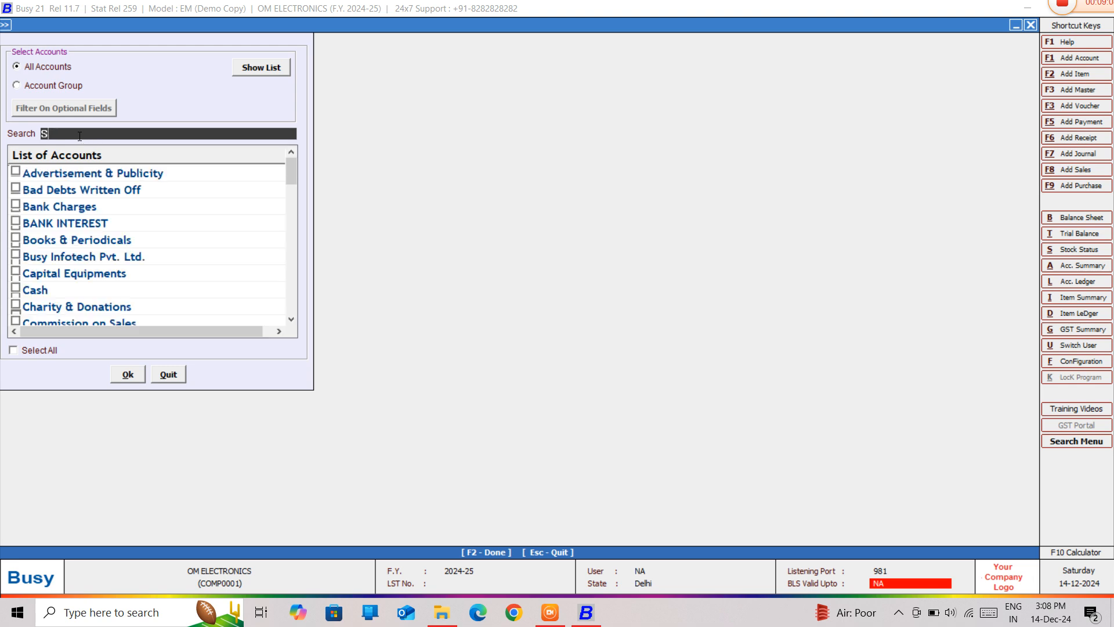
{"action": "type", "text": "HD"}
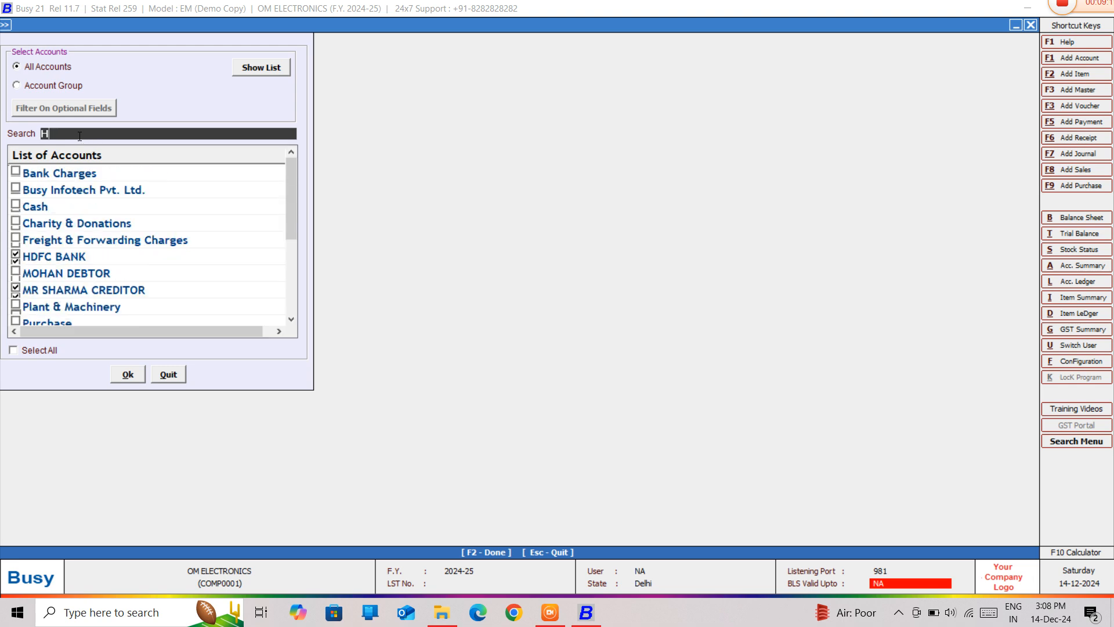
{"action": "left_click", "coordinate": [114, 376]}
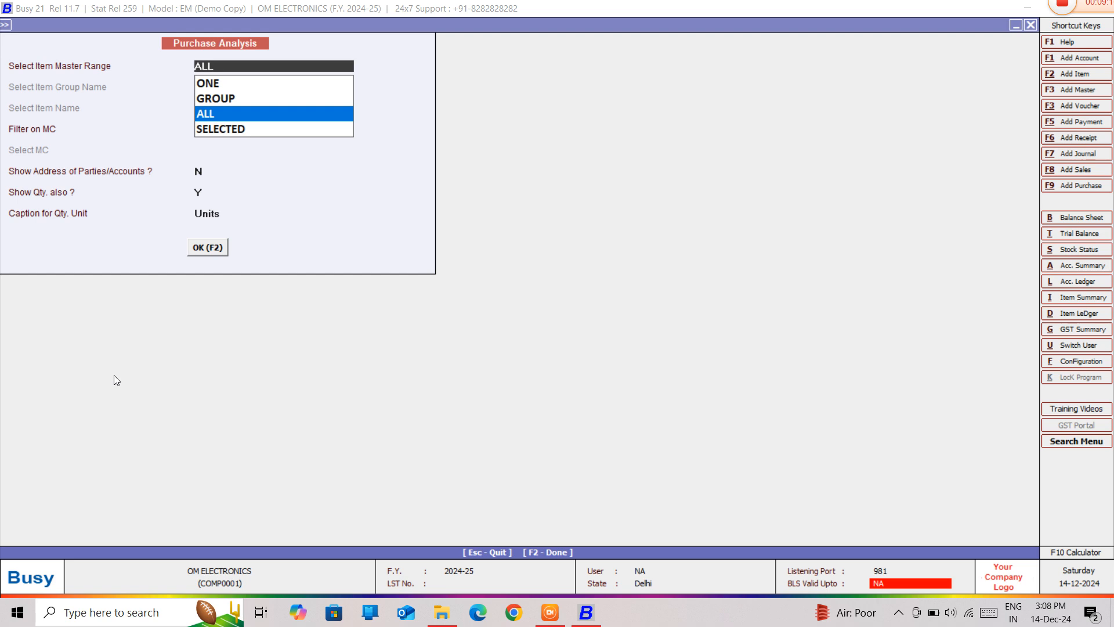
Generate the monthly purchase analysis for all items, without MC filter or party addresses, with quantities captioned Units.
{"action": "key", "text": "Return"}
{"action": "key", "text": "Return"}
{"action": "key", "text": "Return"}
{"action": "key", "text": "Return"}
{"action": "key", "text": "Return"}
{"action": "key", "text": "Return"}
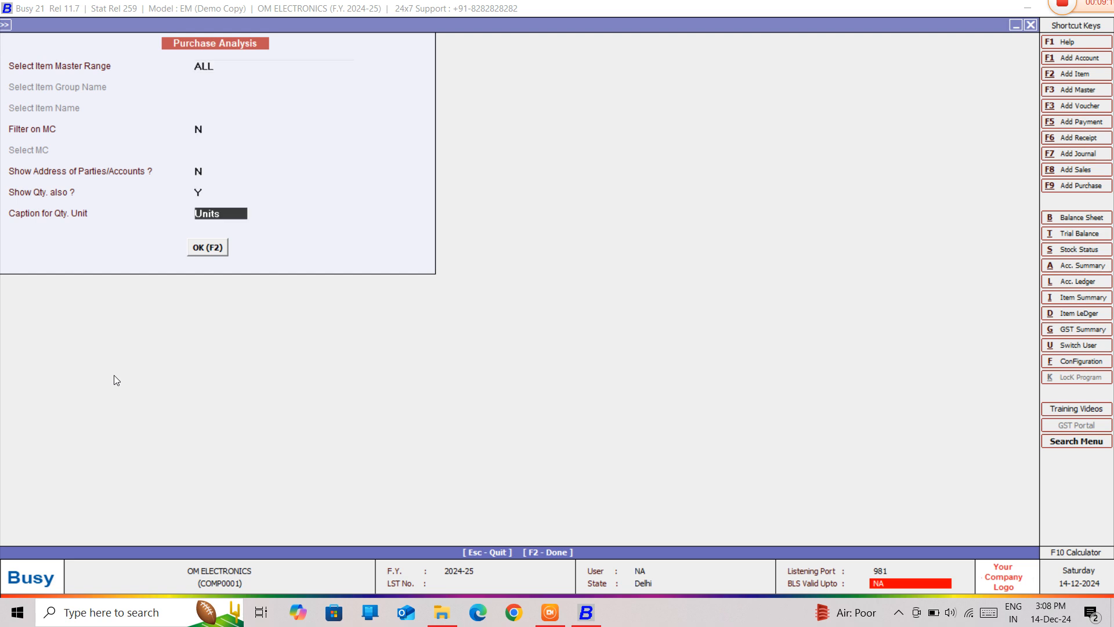
{"action": "key", "text": "F2"}
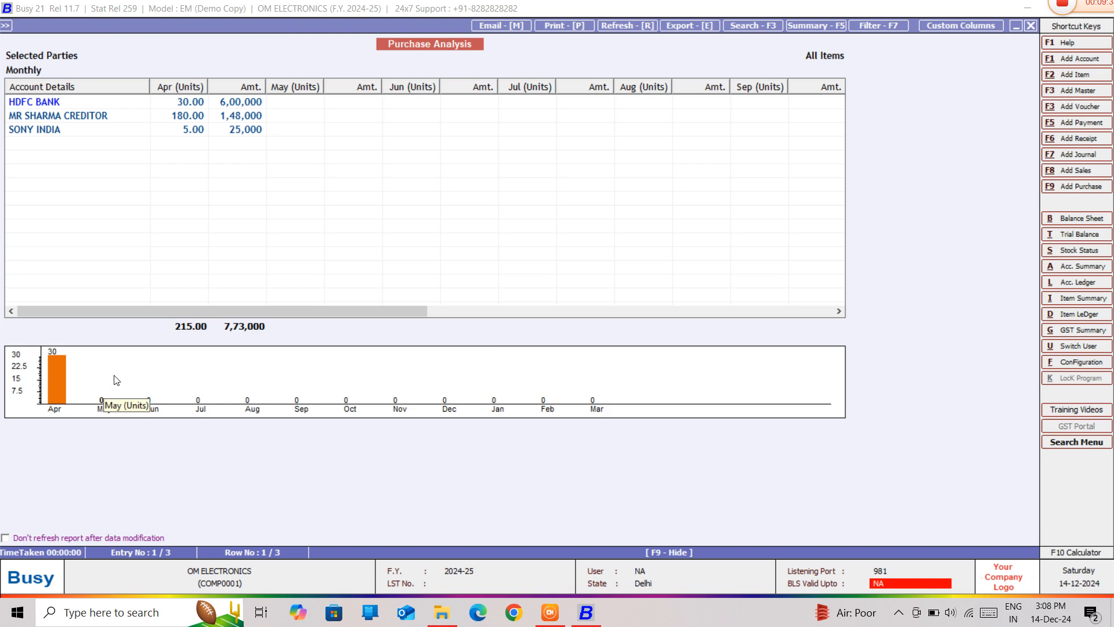
Examine HDFC BANK's purchase transactions for April and return to the purchase analysis.
{"action": "key", "text": "Down"}
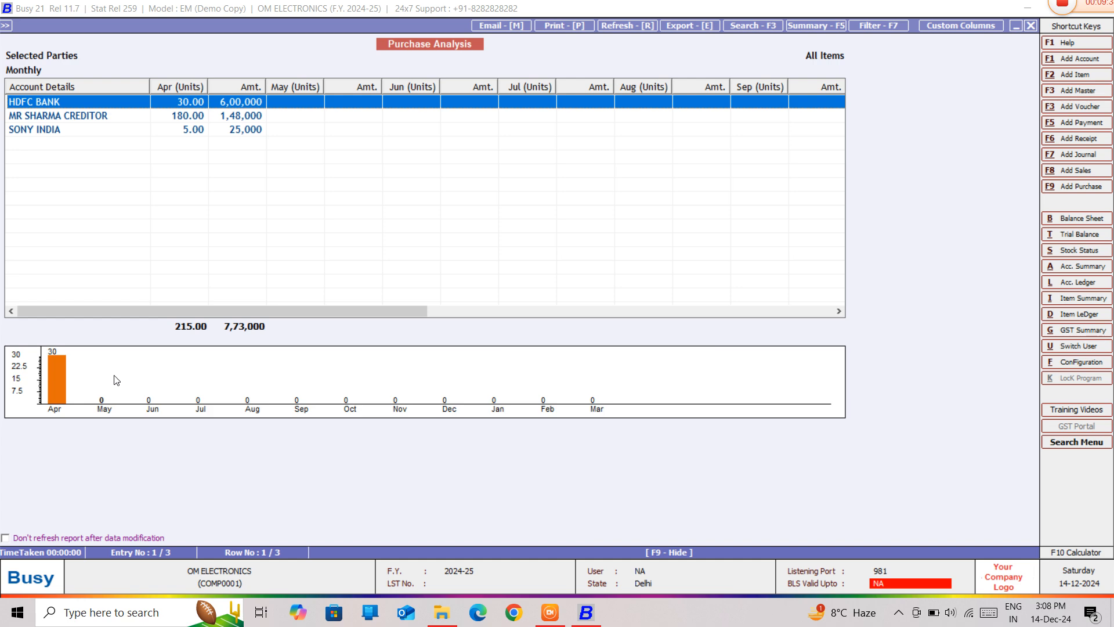
{"action": "key", "text": "Return"}
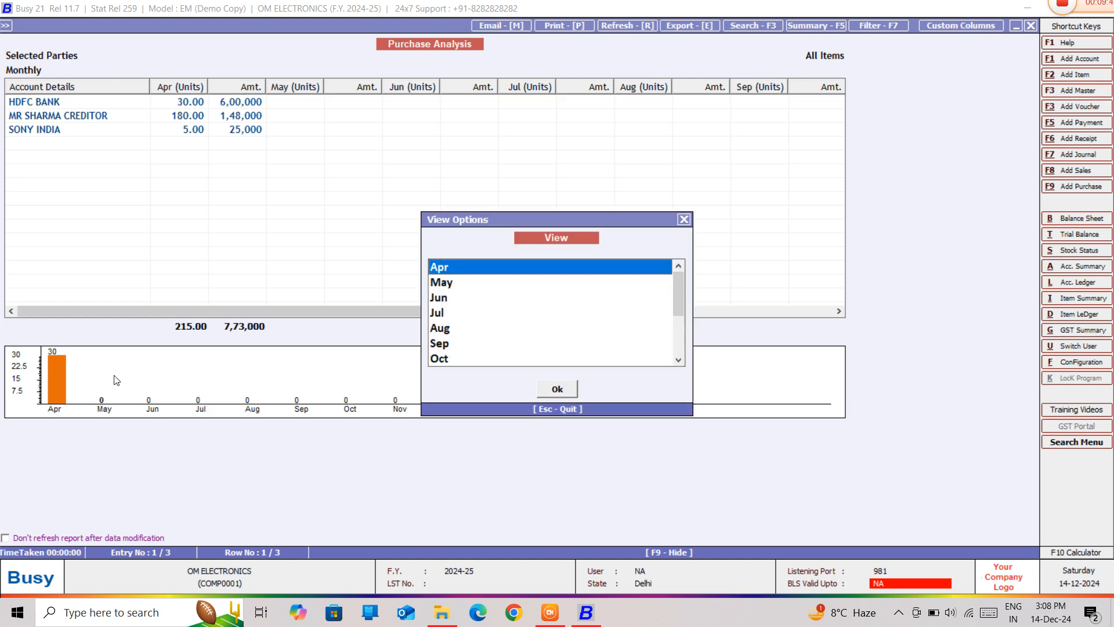
{"action": "key", "text": "Return"}
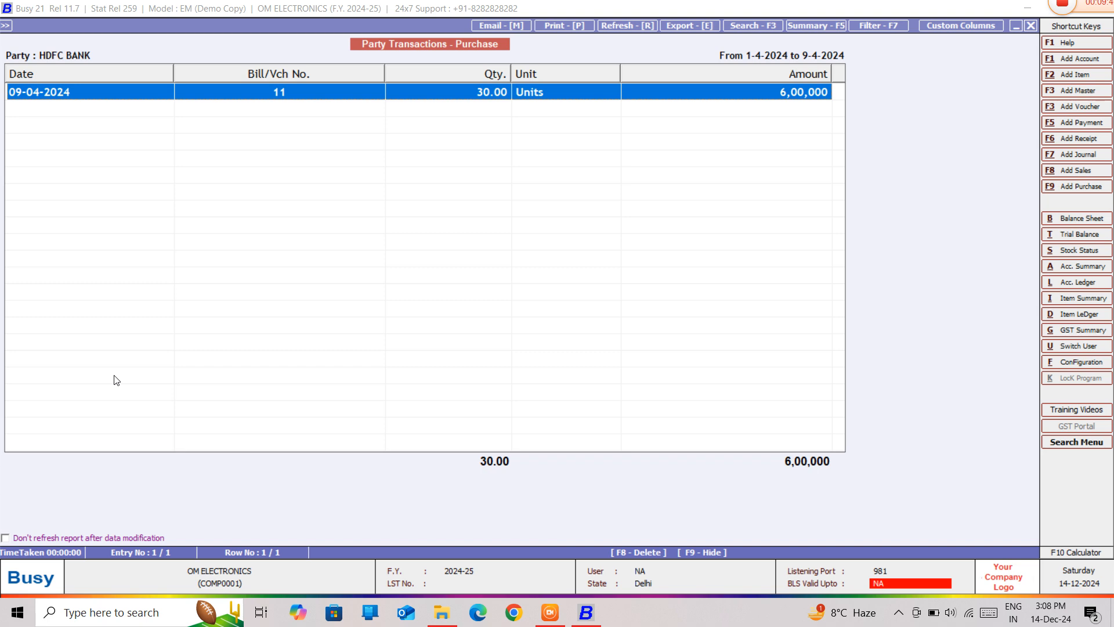
{"action": "key", "text": "Escape"}
{"action": "key", "text": "Escape"}
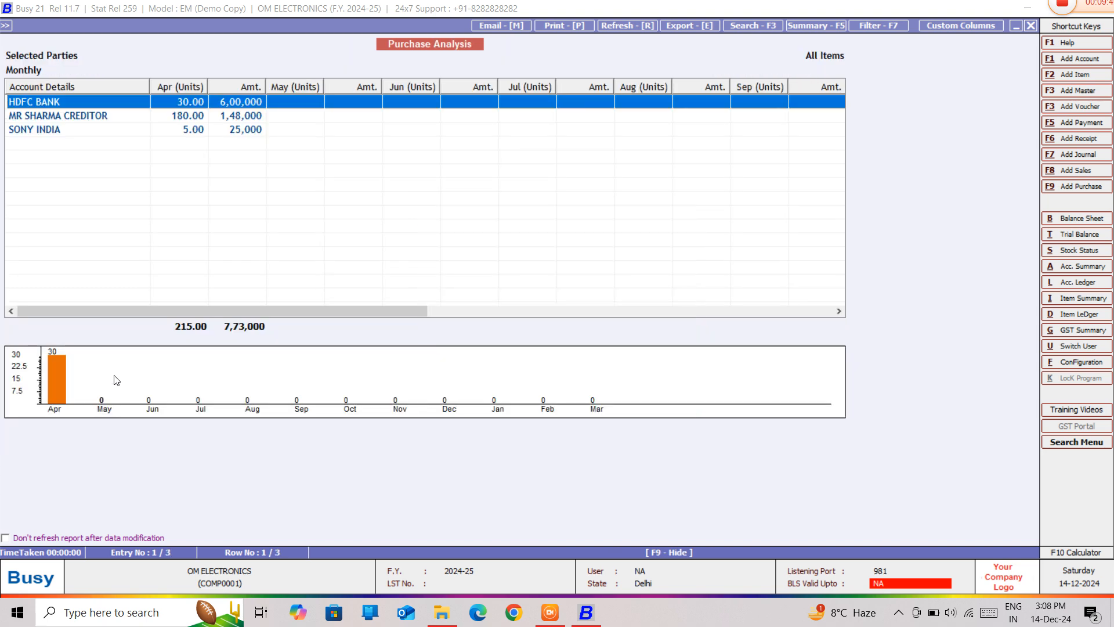
Generate a print preview of the purchase analysis from Busy for all items, including quantities, with the STANDARD report header.
{"action": "key", "text": "alt+p"}
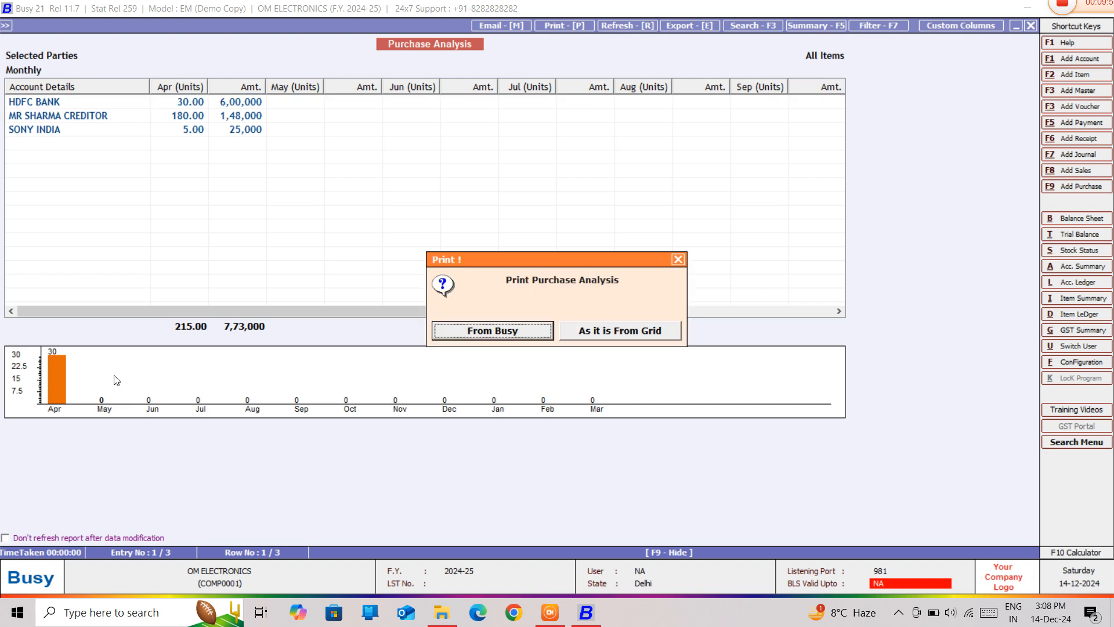
{"action": "key", "text": "Return"}
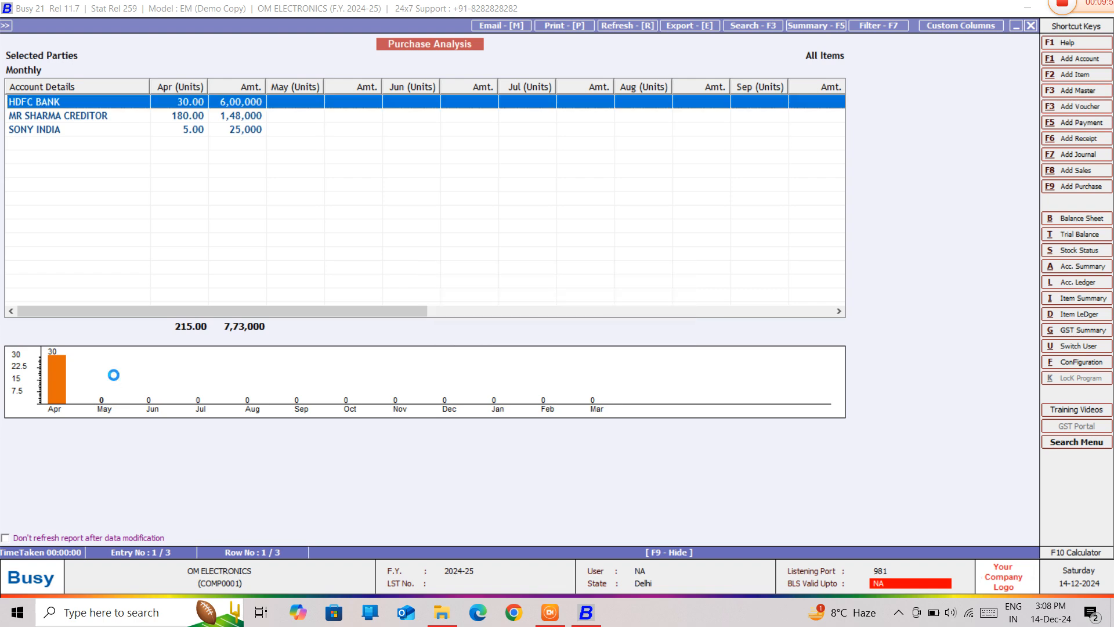
{"action": "key", "text": "Return"}
{"action": "key", "text": "Return"}
{"action": "key", "text": "Return"}
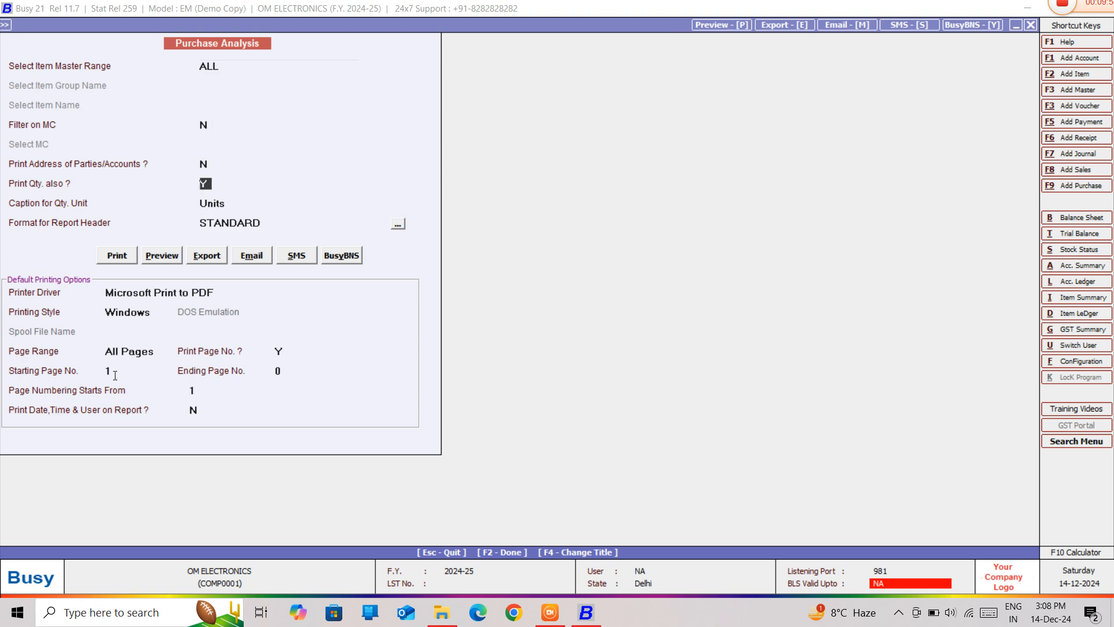
{"action": "key", "text": "Return"}
{"action": "key", "text": "Return"}
{"action": "key", "text": "Return"}
{"action": "key", "text": "Right"}
{"action": "key", "text": "Return"}
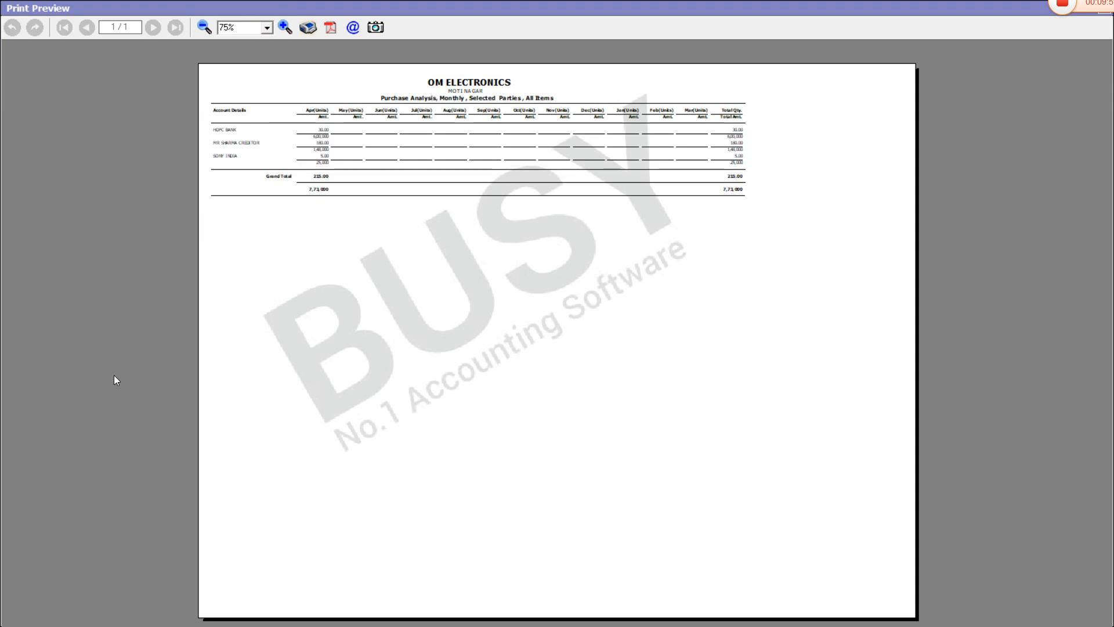
Enlarge the print preview to 120% to read the selected parties' monthly purchases, and close the preview and the report.
{"action": "left_click", "coordinate": [284, 27]}
{"action": "left_click", "coordinate": [283, 28]}
{"action": "left_click", "coordinate": [284, 27]}
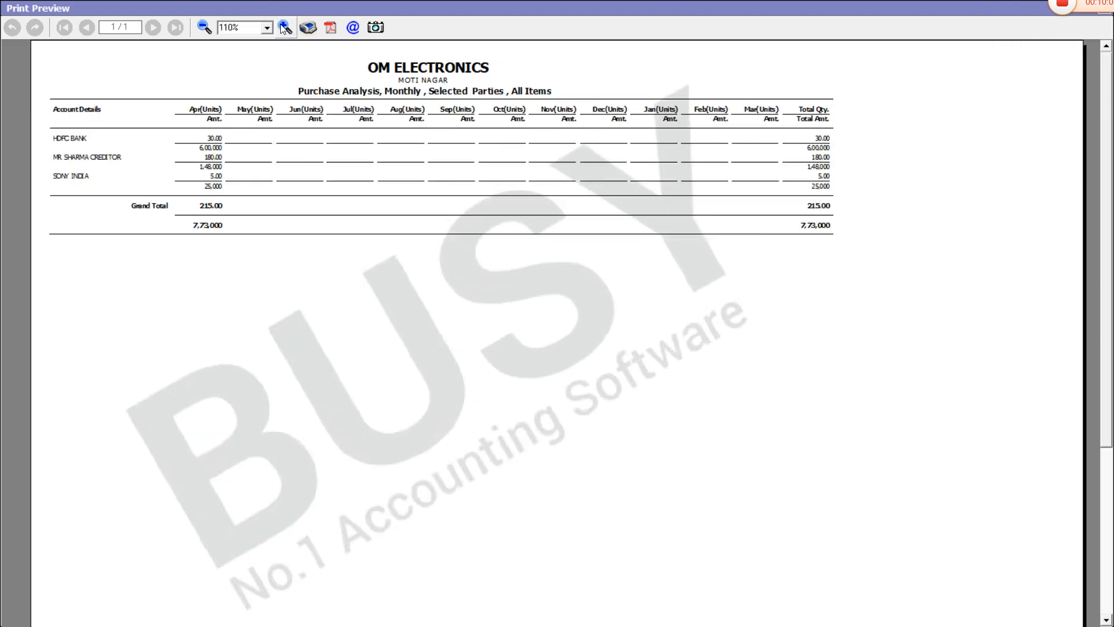
{"action": "left_click", "coordinate": [283, 28]}
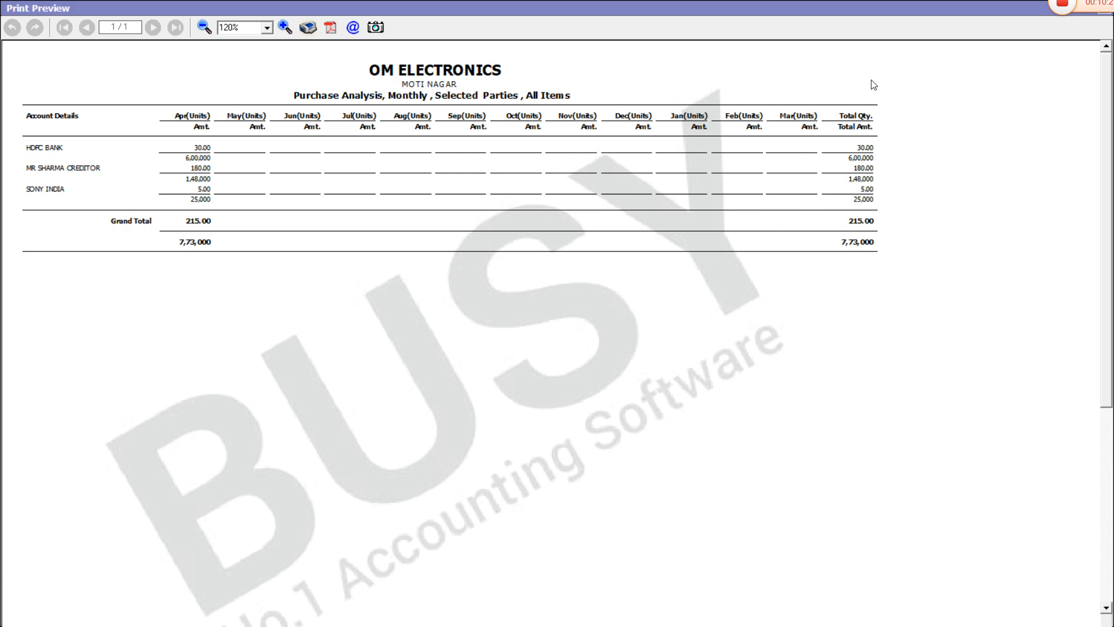
{"action": "key", "text": "Escape"}
{"action": "key", "text": "Escape"}
{"action": "key", "text": "Escape"}
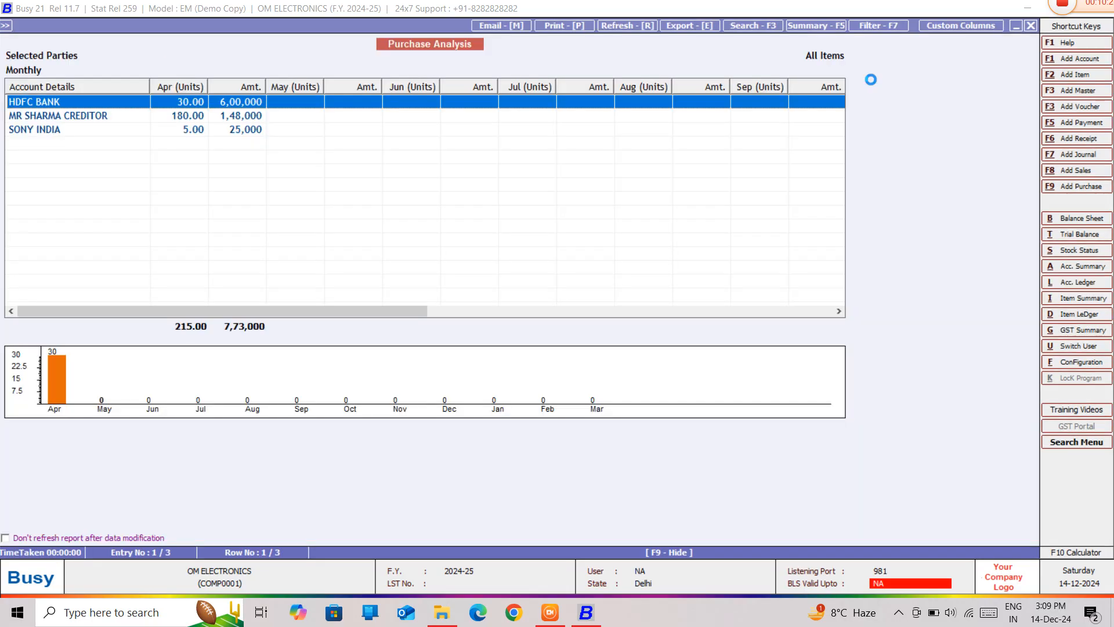
{"action": "key", "text": "Escape"}
{"action": "key", "text": "Escape"}
{"action": "key", "text": "Escape"}
{"action": "key", "text": "Escape"}
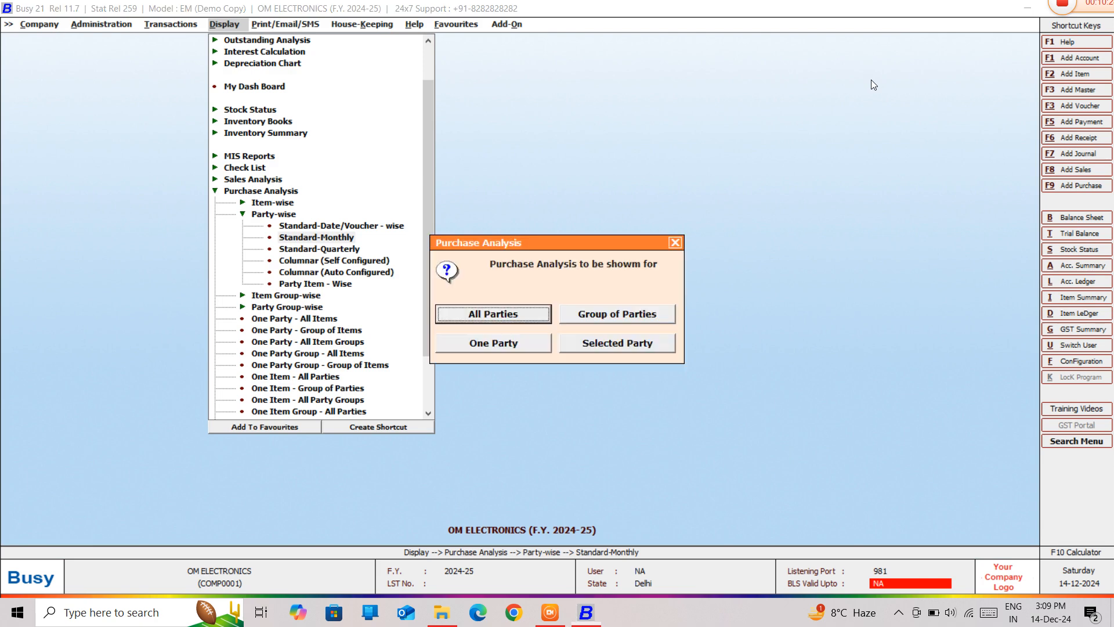
{"action": "key", "text": "Up"}
{"action": "key", "text": "Up"}
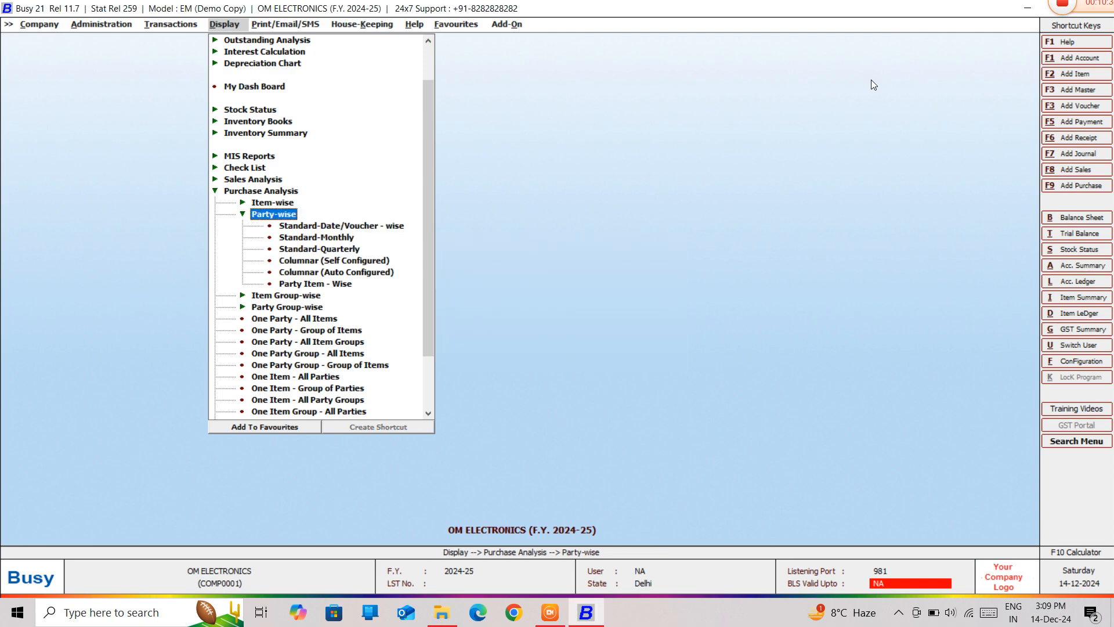
{"action": "key", "text": "Up"}
{"action": "key", "text": "Down"}
{"action": "key", "text": "Down"}
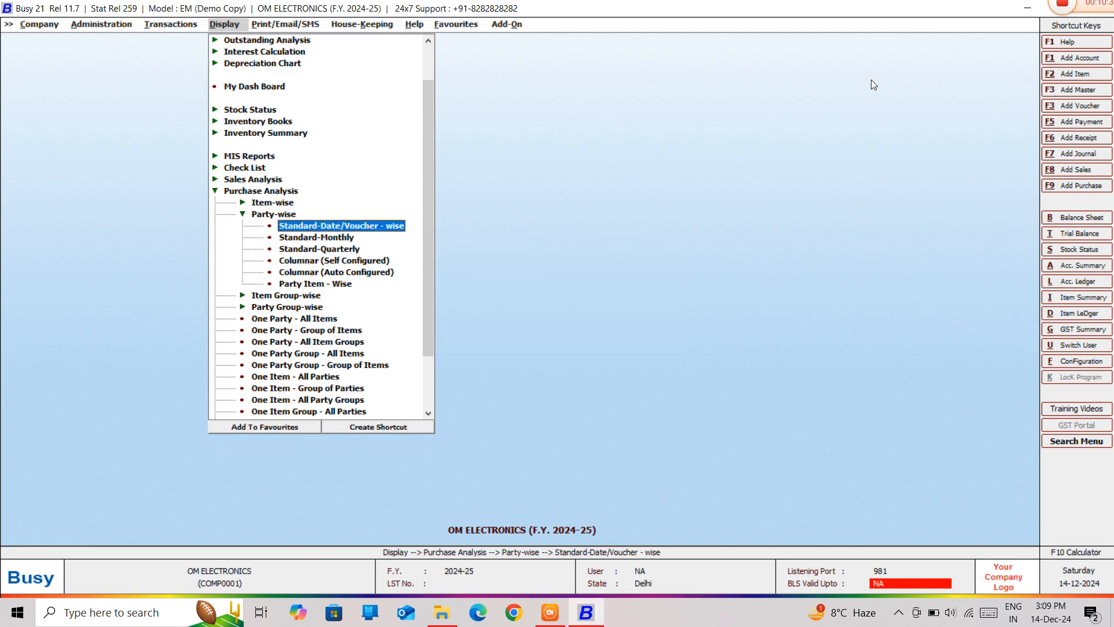
{"action": "key", "text": "Down"}
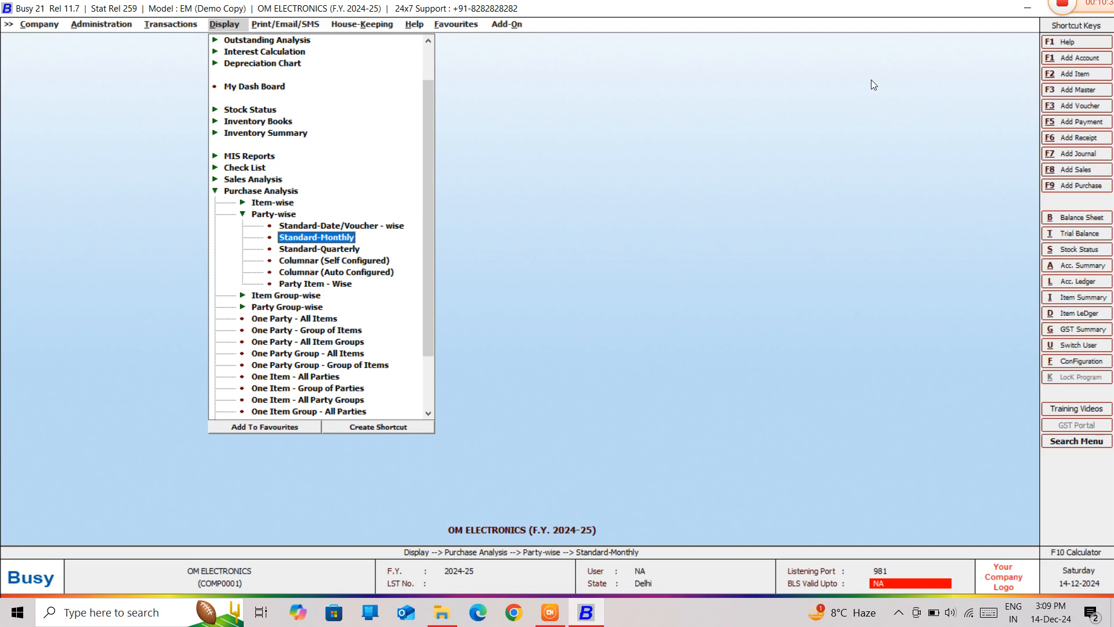